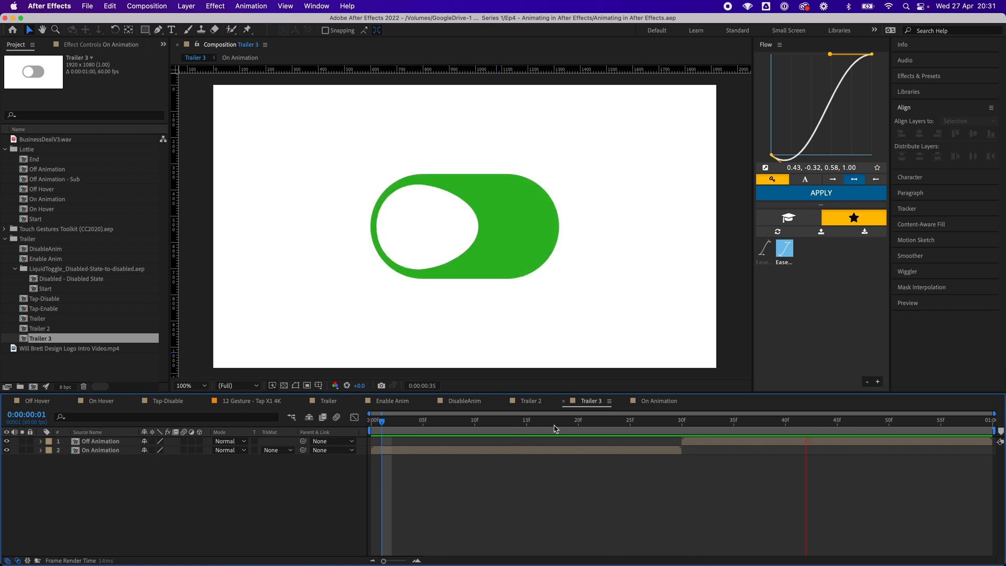
Stop the Trailer 3 preview with the playhead at frame 9.
drag(495, 422, 465, 435)
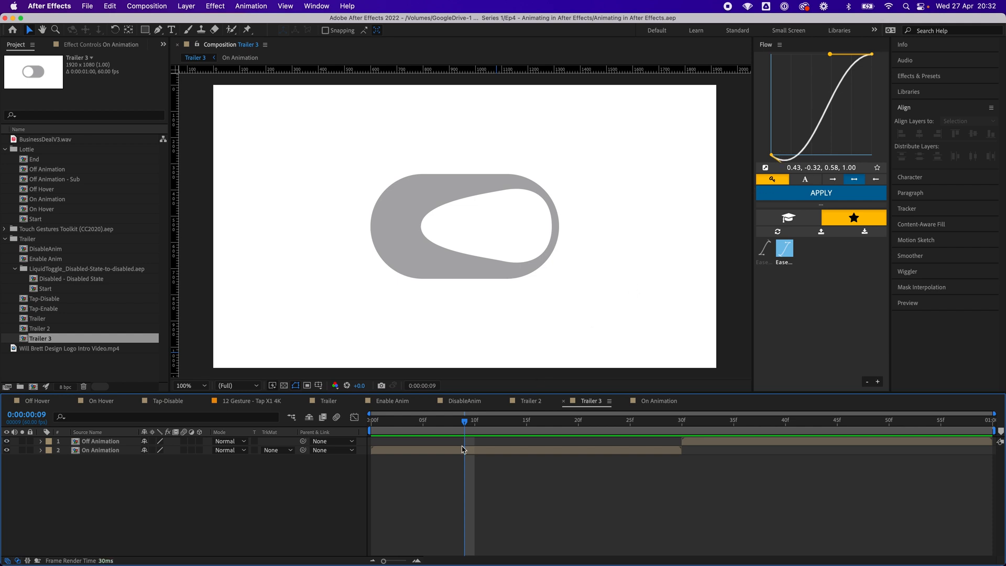
Switch to Figma and inspect the prototype interaction from the Default 2 variant to Default 3 in the Liquid Toggle component set.
click(282, 546)
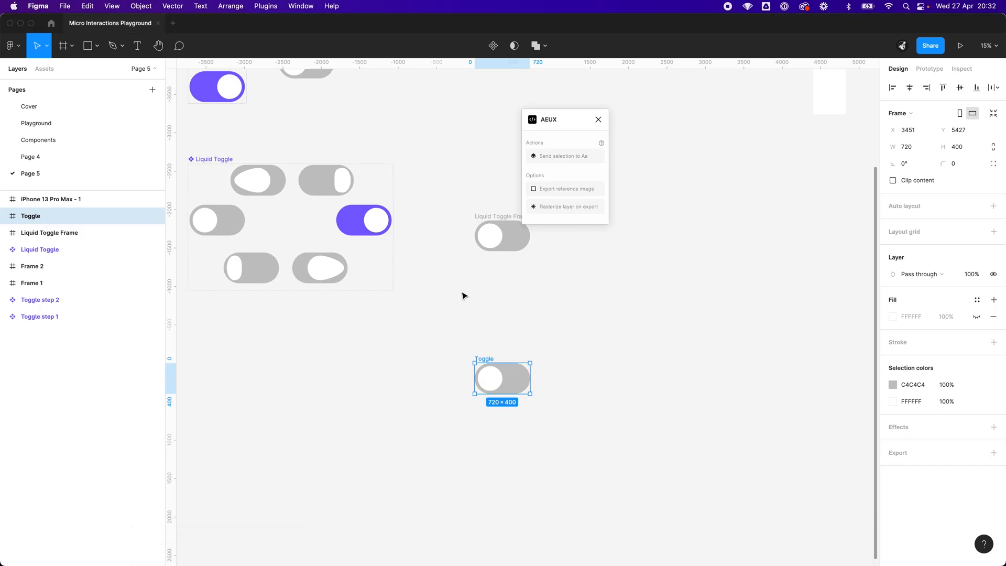
scroll(528, 337, up, 3)
scroll(388, 270, up, 3)
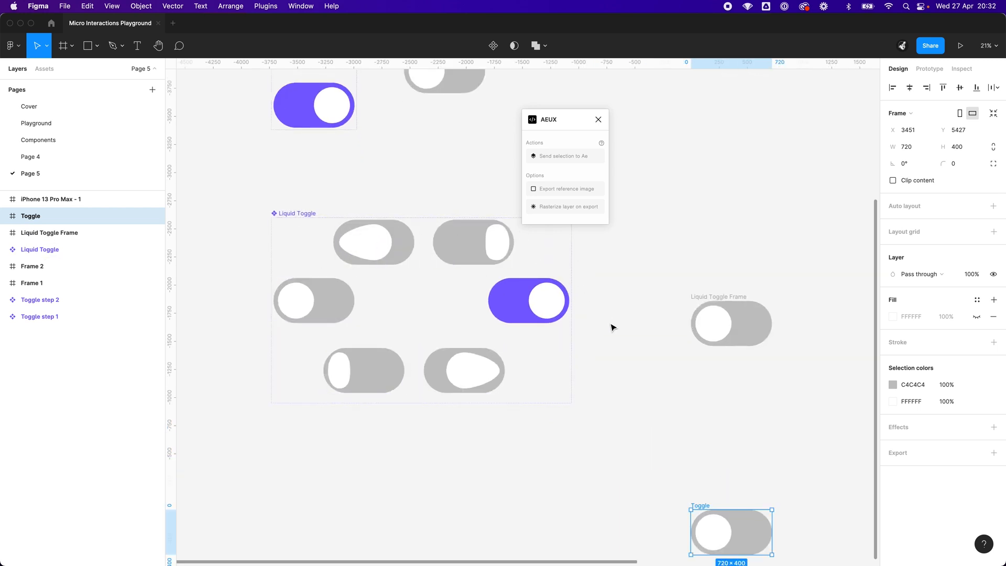
click(401, 260)
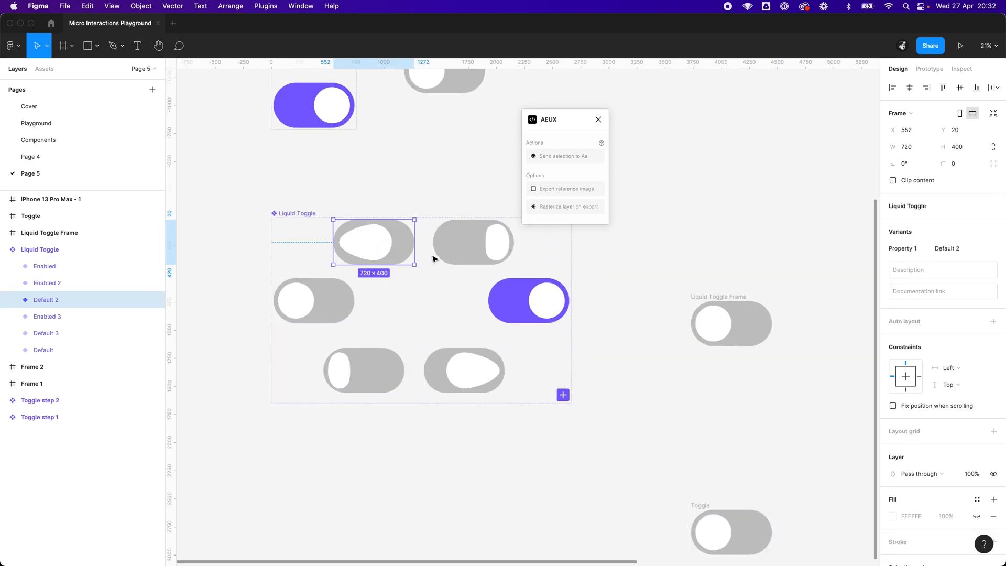
click(427, 268)
key(shift+e)
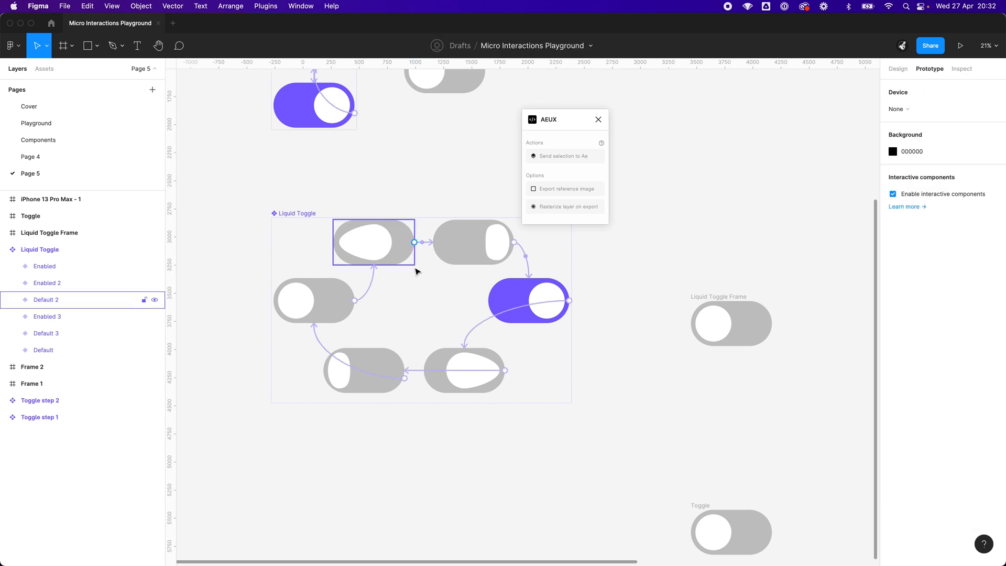
click(423, 243)
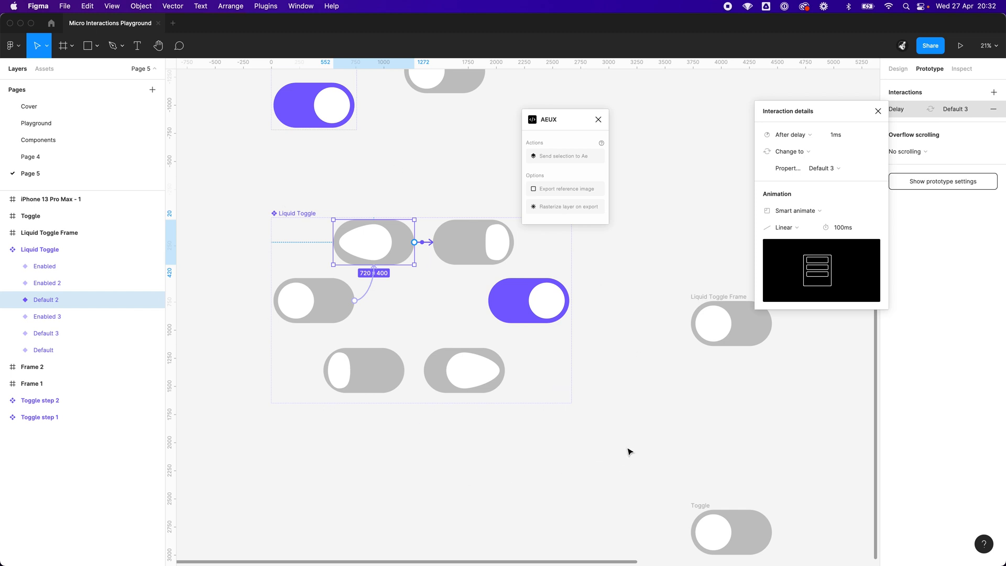
Preview the Toggle frame as a prototype and close the preview.
scroll(628, 451, right, 6)
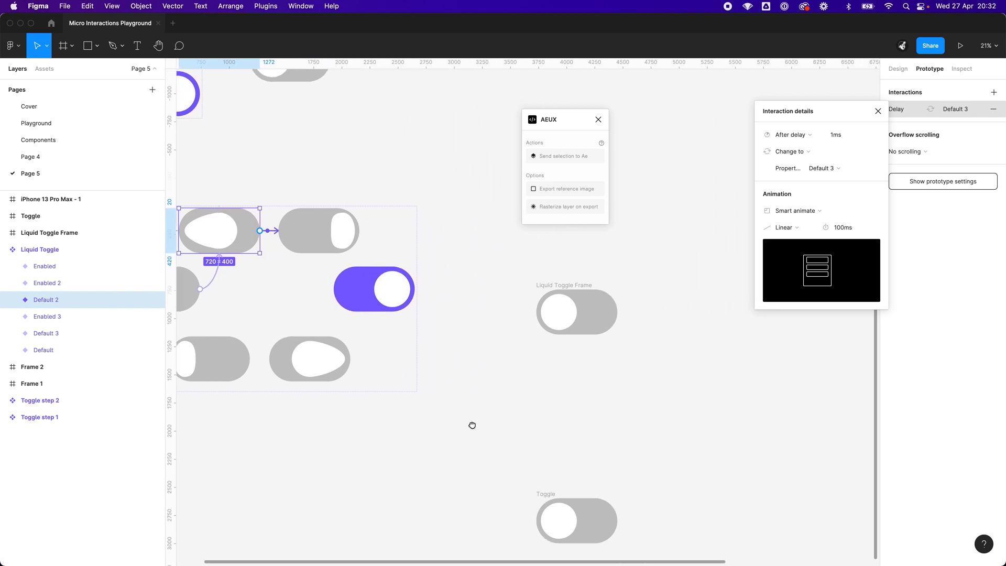
click(541, 492)
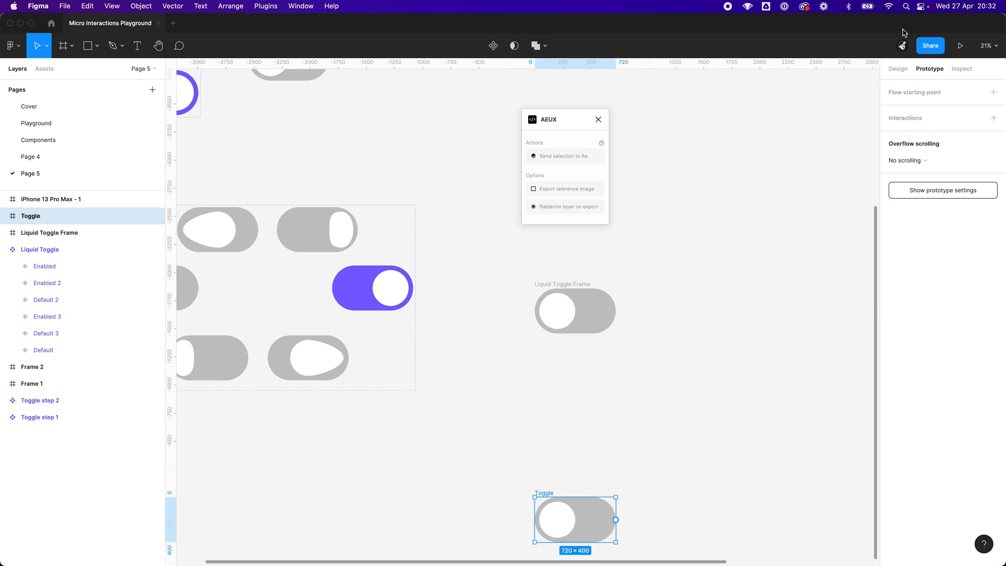
click(958, 47)
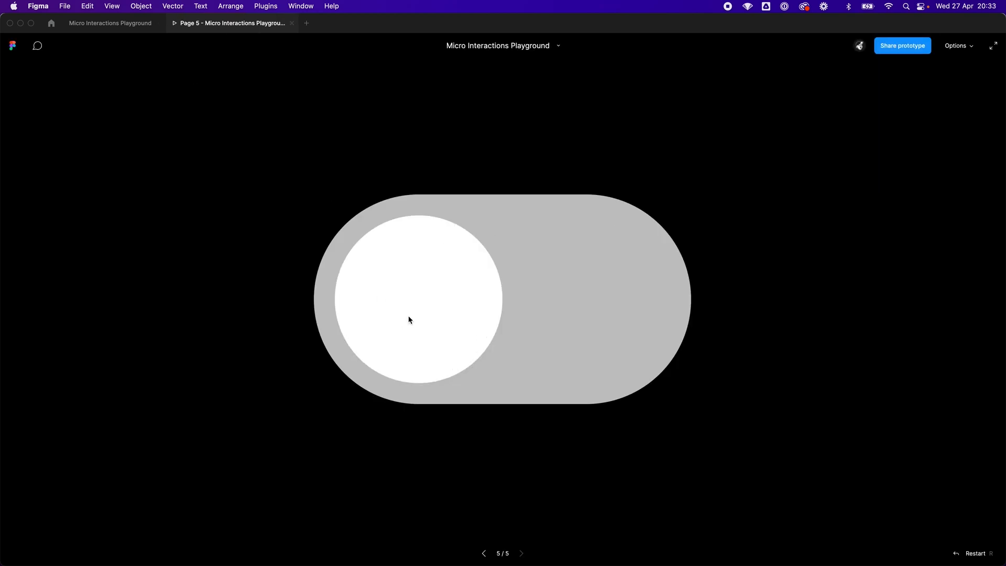
click(292, 24)
Run the Liquid Toggle Frame prototype and switch the toggle on and off several times to test its animation.
click(569, 284)
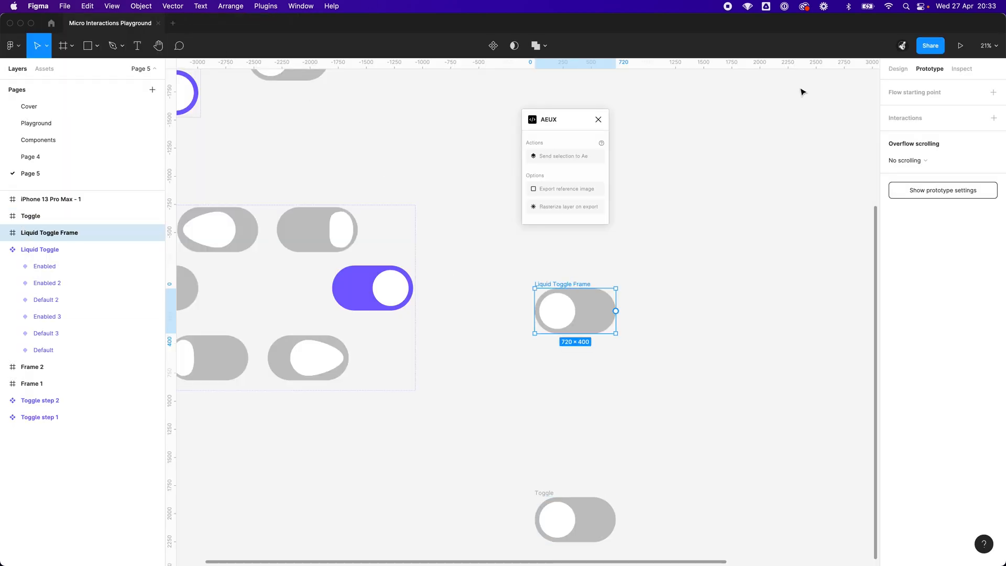
click(961, 46)
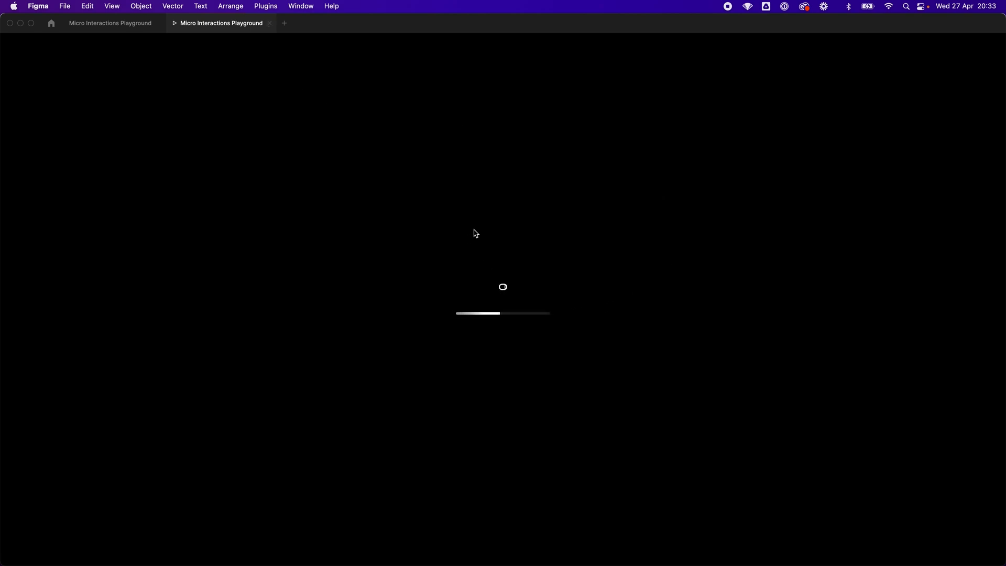
click(465, 321)
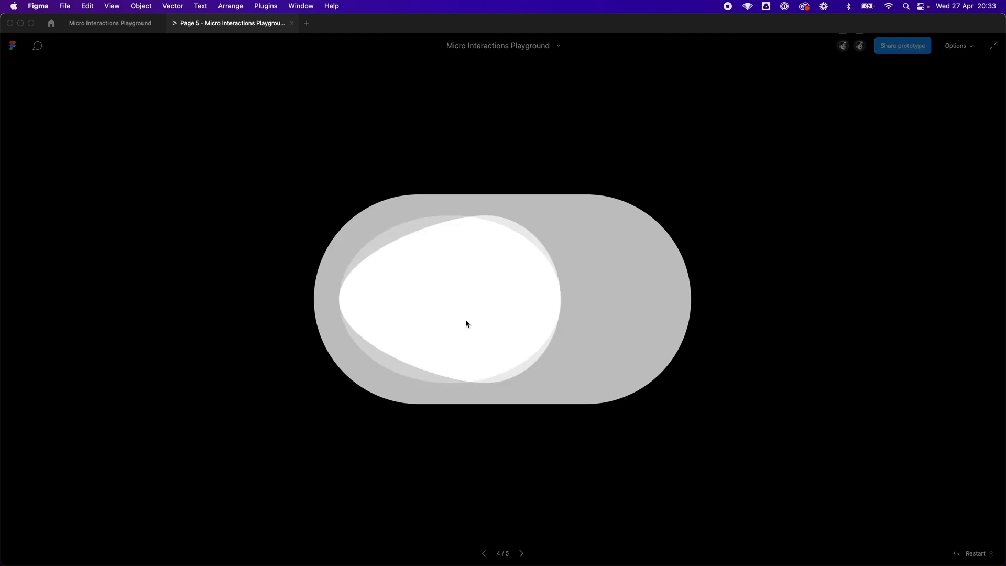
click(598, 325)
click(596, 325)
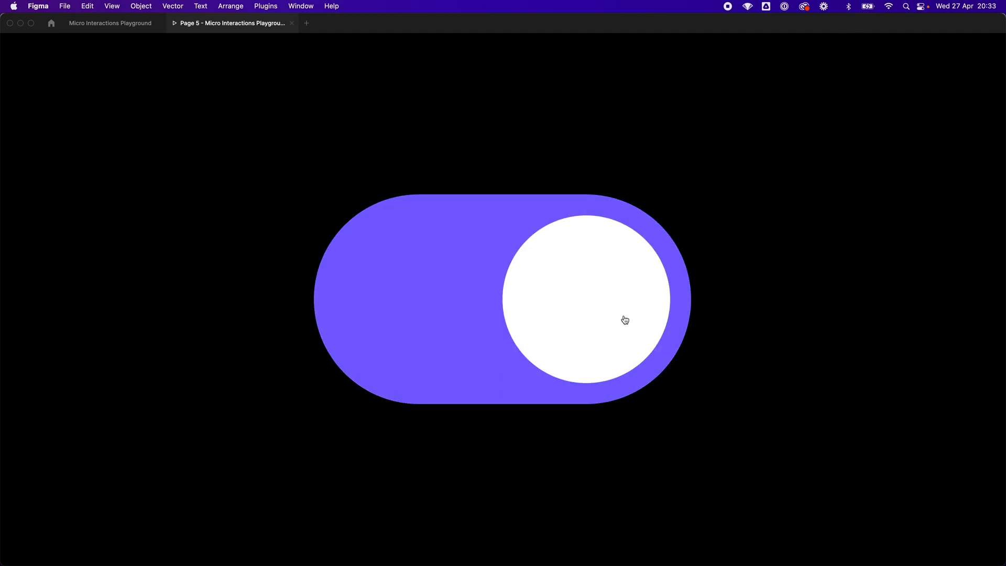
click(624, 319)
click(561, 324)
click(559, 311)
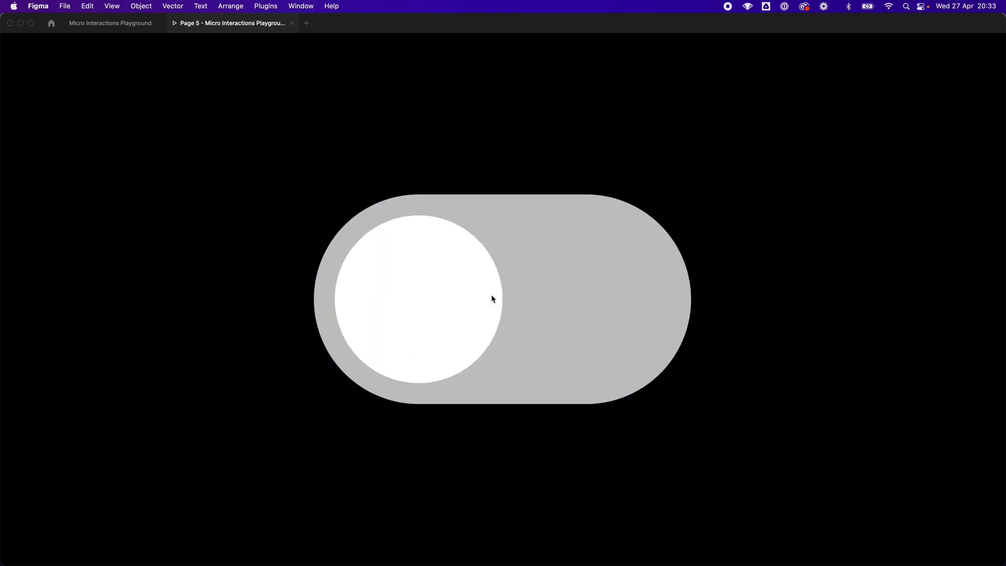
click(495, 294)
click(541, 294)
Switch to After Effects, play the Trailer 3 composition, and return the playhead to the first frame.
mouse_move(453, 564)
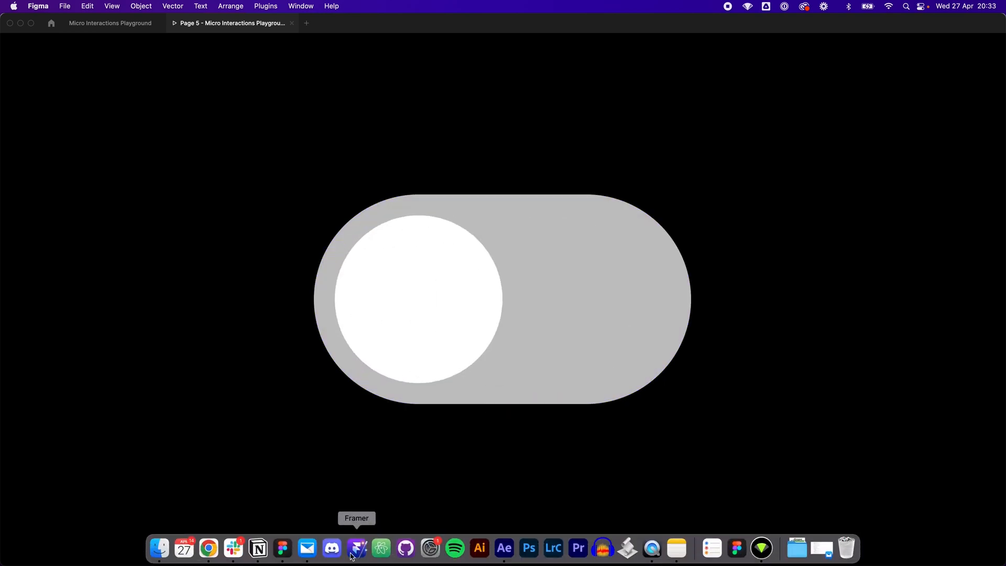
click(504, 546)
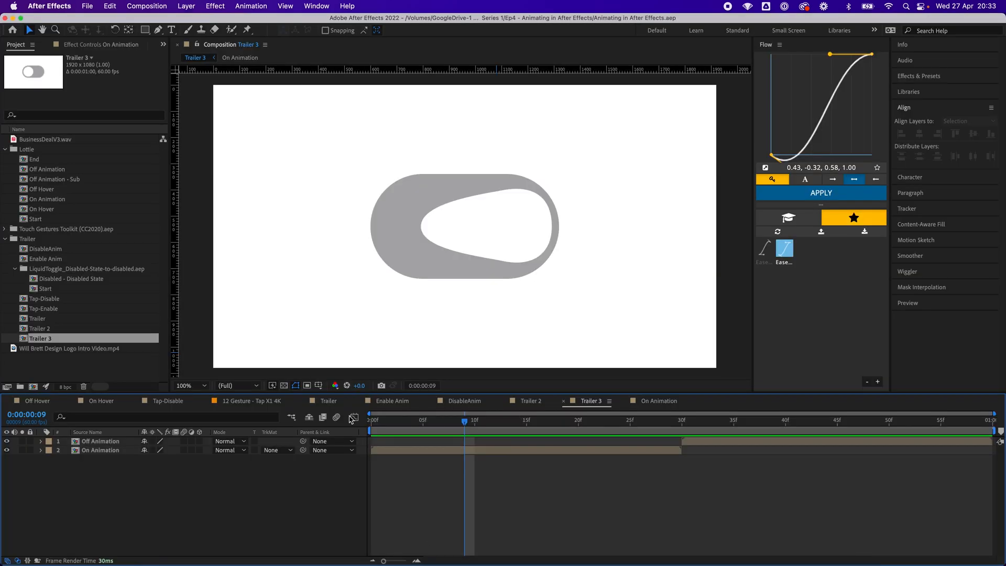
click(381, 419)
key(space)
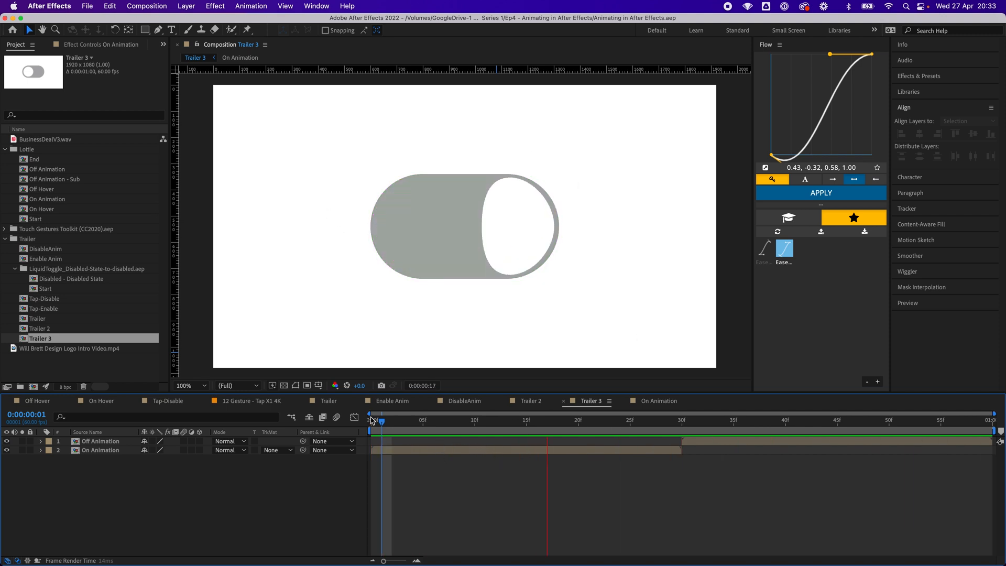
click(371, 419)
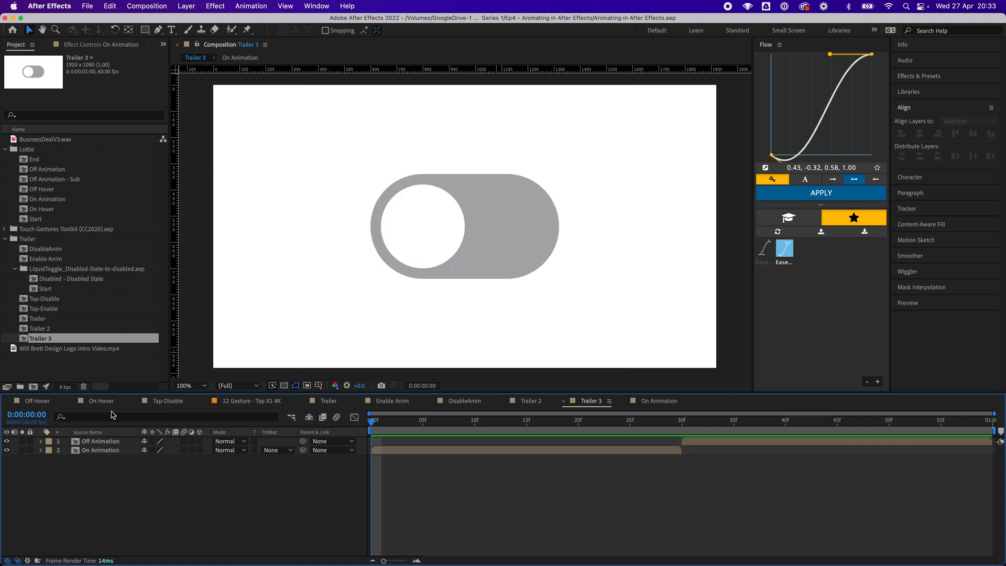
Open the Off Hover composition and play its animation from the first frame.
click(36, 401)
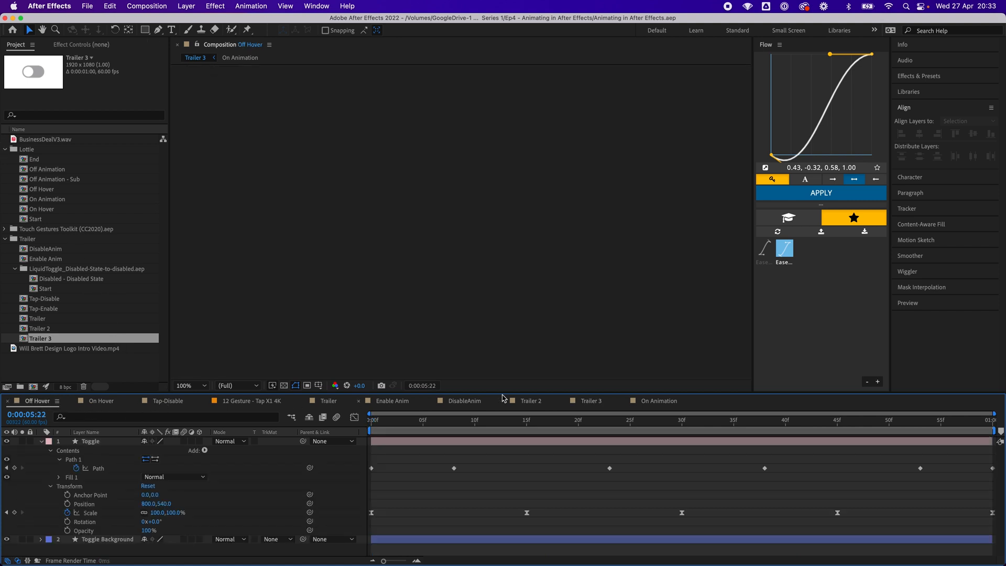
click(373, 421)
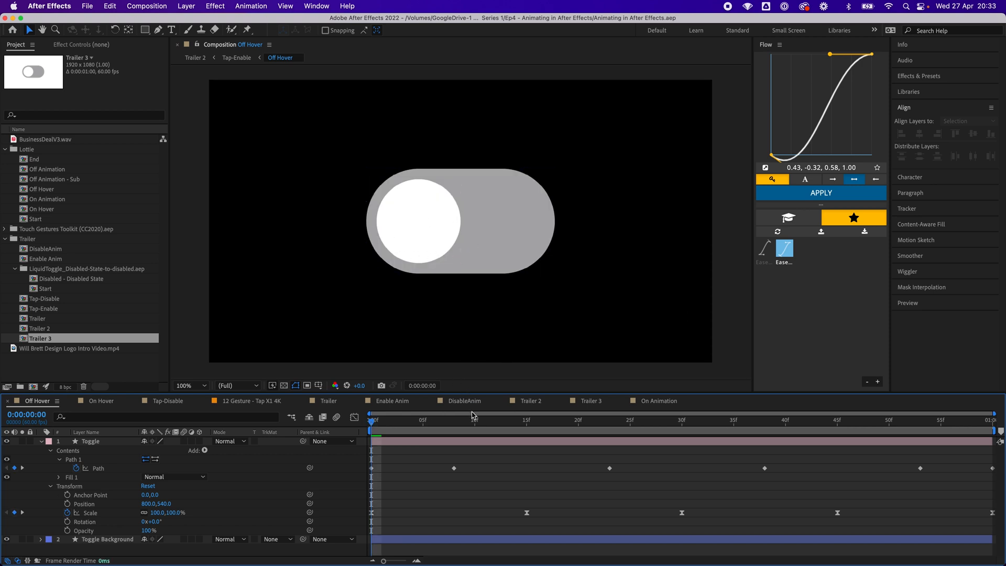
key(space)
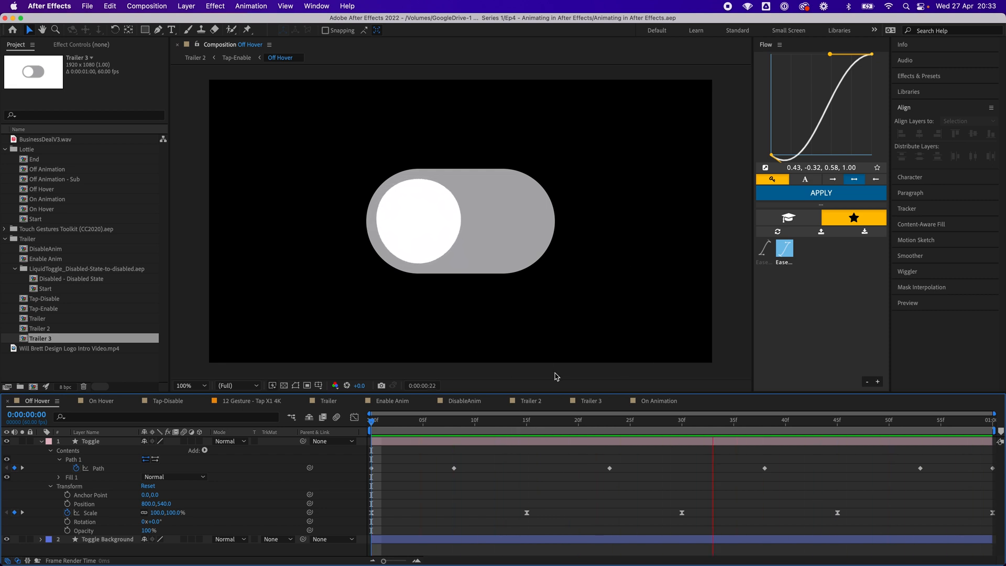
key(space)
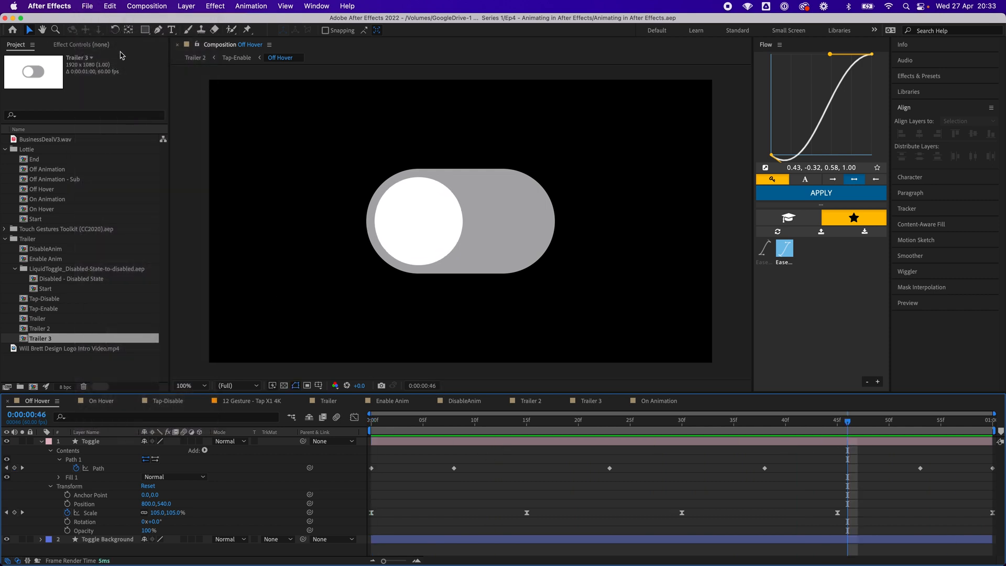
Open the recent project Animating in After Effects 2.aep and collapse the Toggle Handle layer's properties.
click(87, 7)
key(Escape)
click(88, 7)
mouse_move(139, 57)
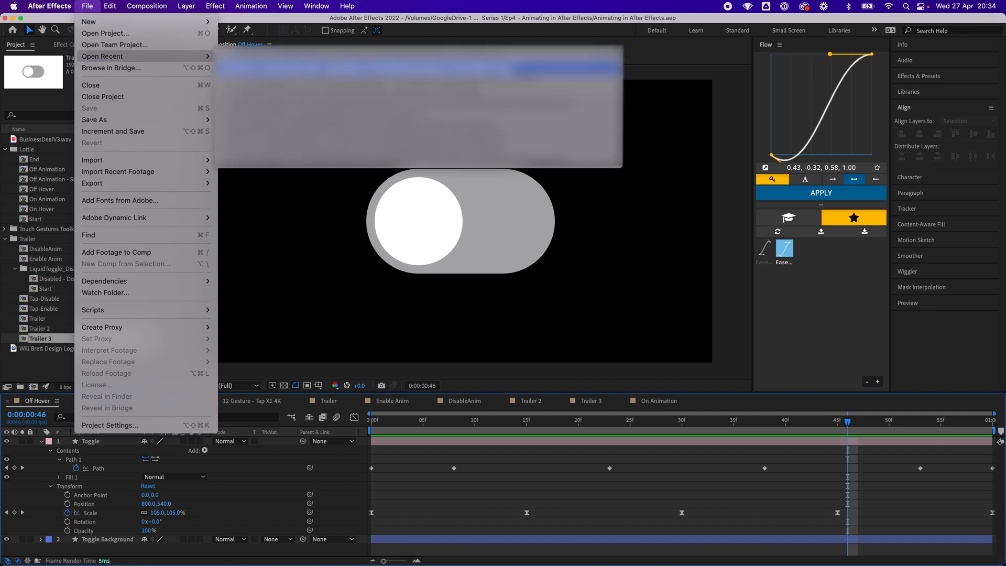
click(325, 69)
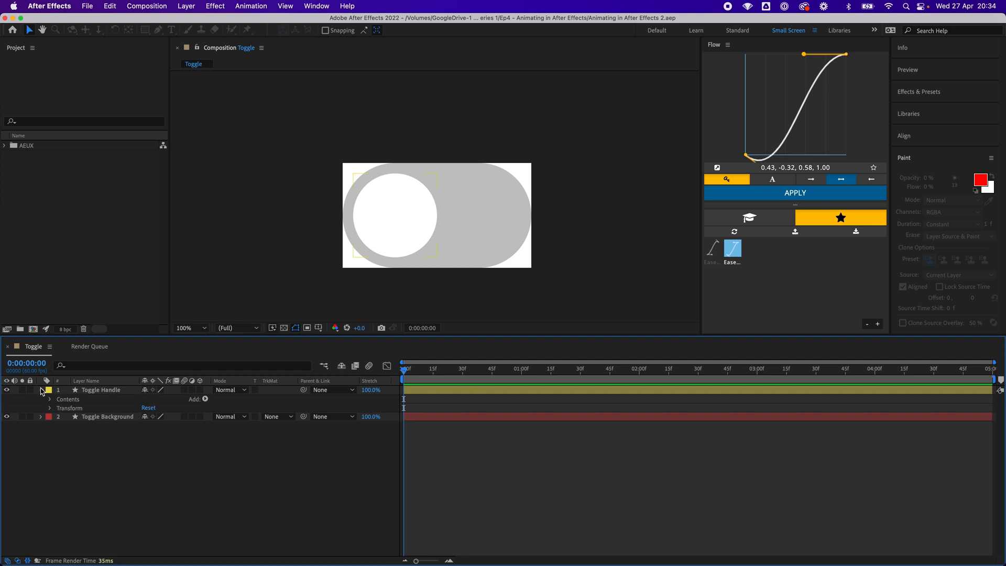
click(41, 390)
click(578, 510)
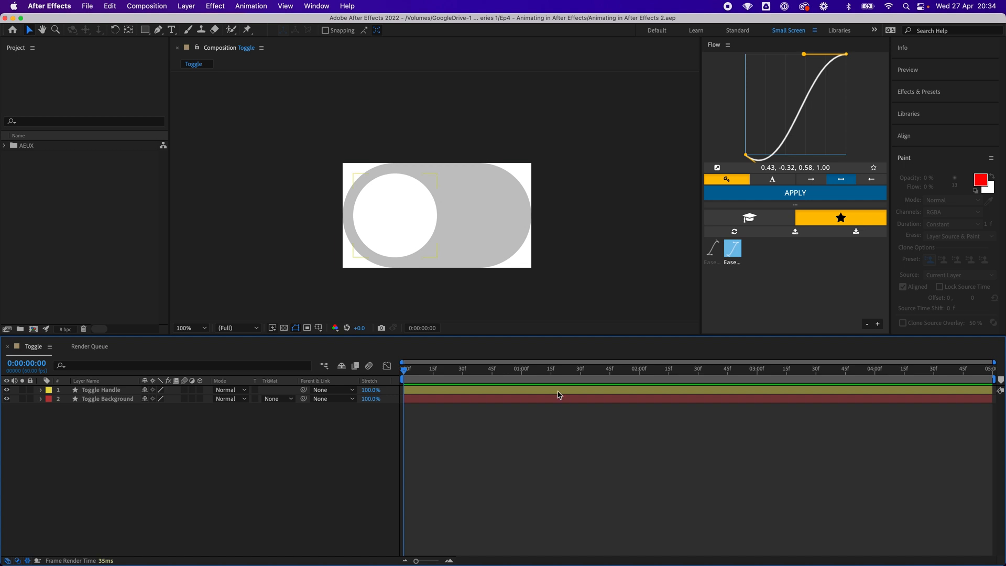
Expand the AEUX folder and its Toggle subfolder in the project, and select the Toggle composition to view its details.
click(155, 418)
click(36, 147)
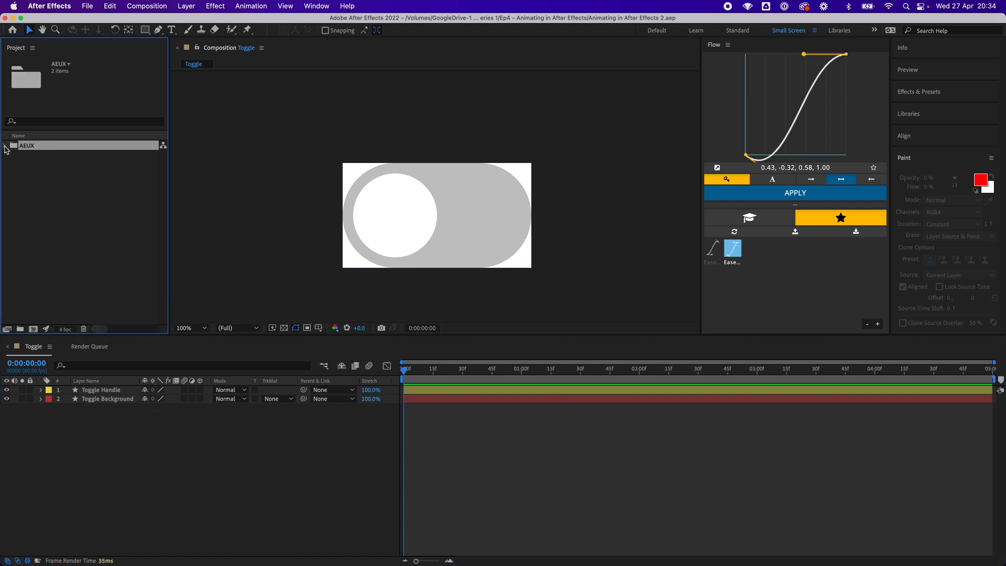
click(5, 145)
click(14, 156)
click(52, 167)
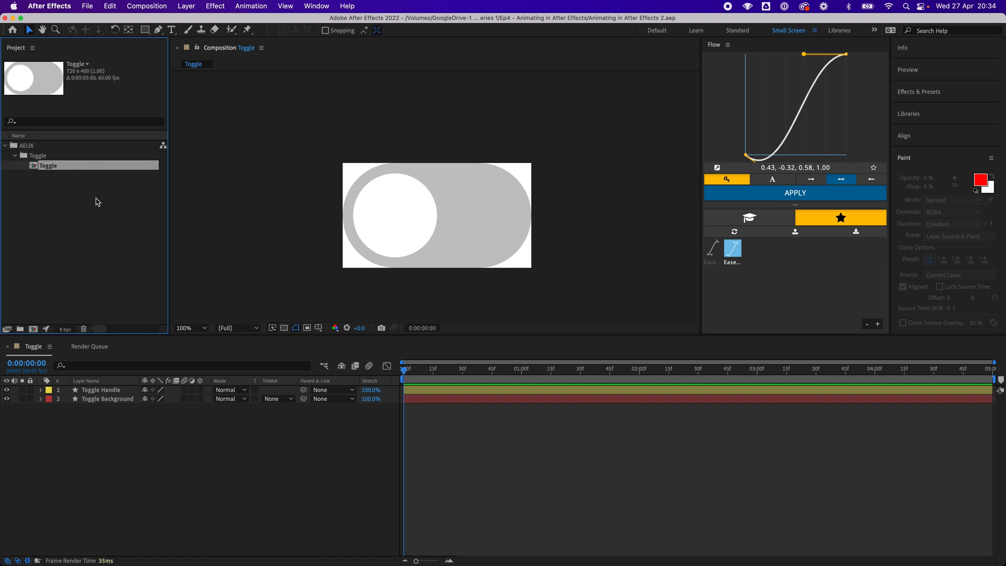
click(183, 348)
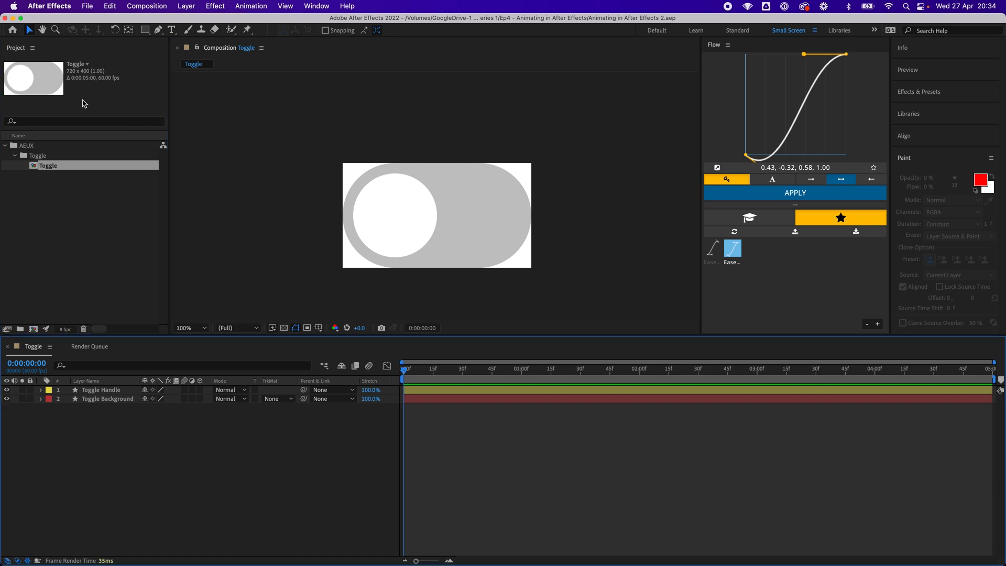
click(107, 390)
drag(416, 212, 429, 230)
key(Delete)
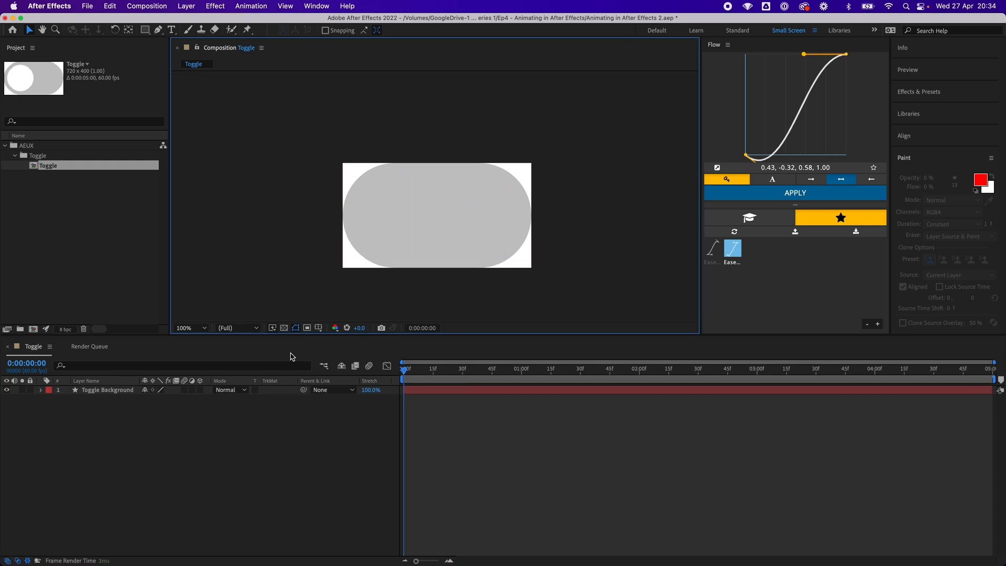
key(super+z)
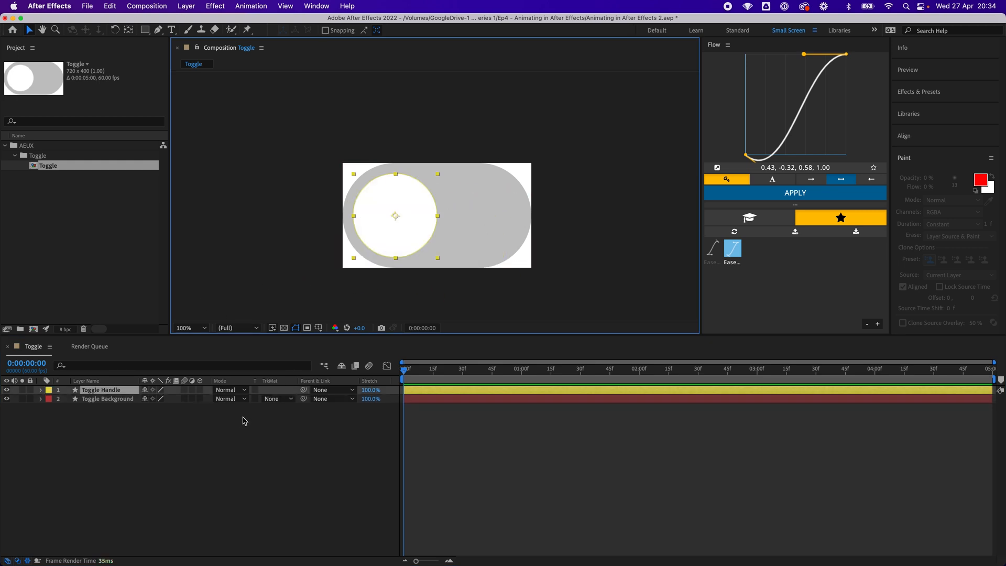
click(116, 400)
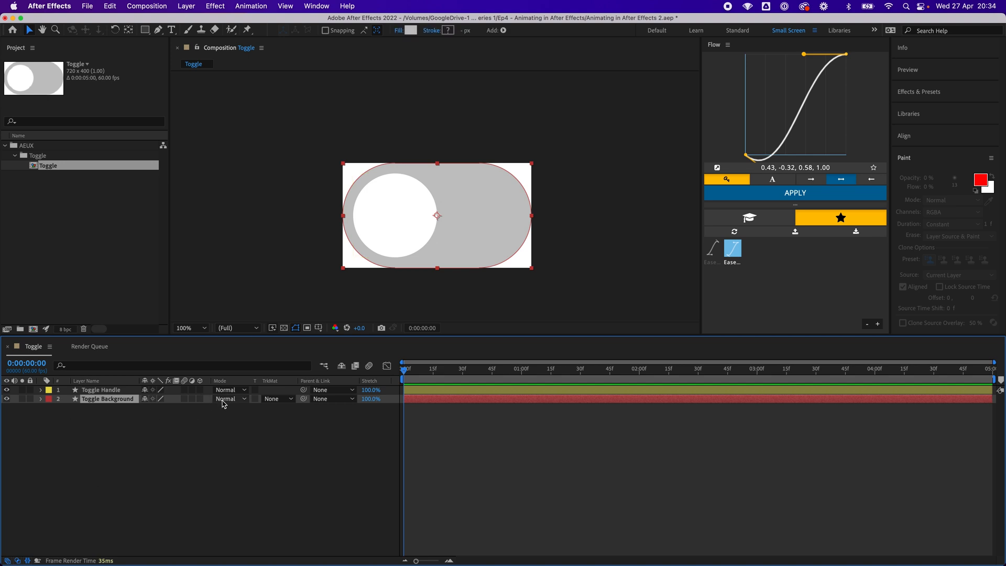
click(198, 434)
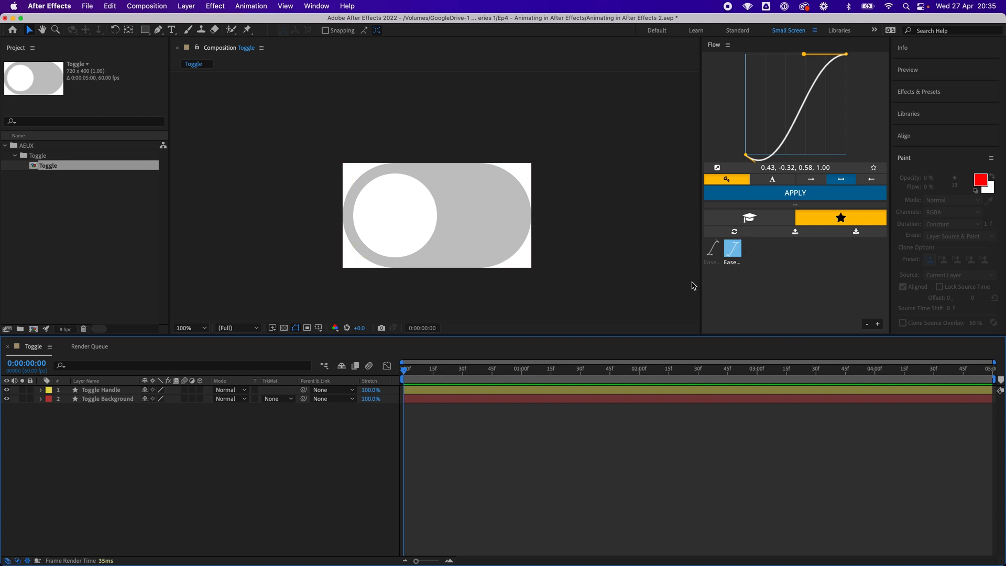
Switch to Chrome and look through the LottieFiles homepage down to the footer links.
mouse_move(432, 564)
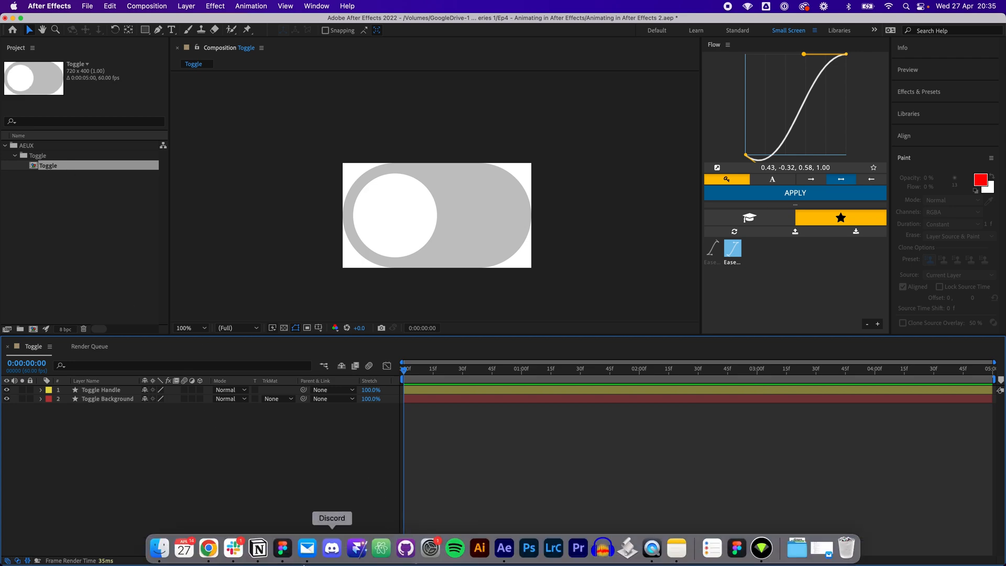
click(213, 554)
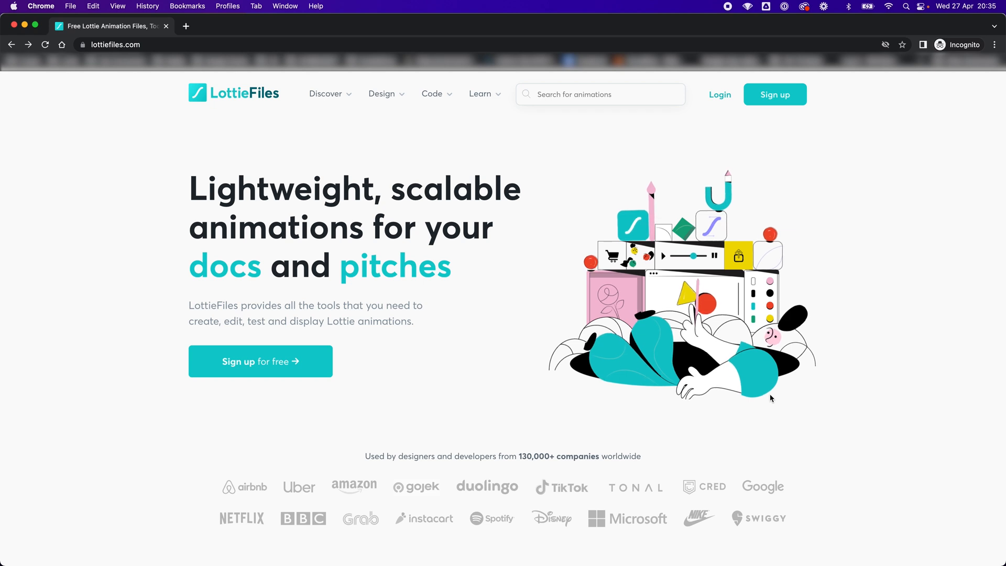
scroll(770, 397, down, 15)
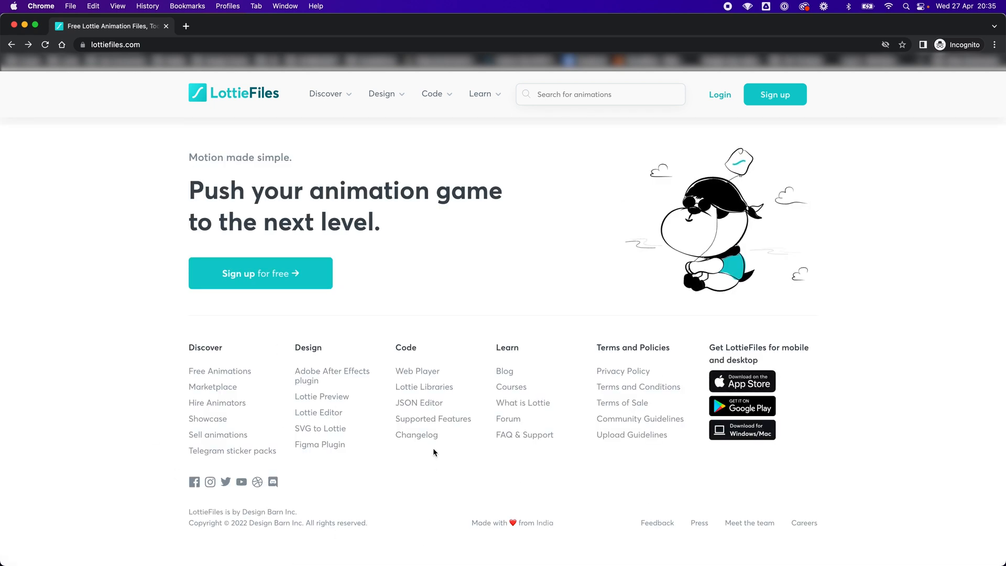
Open the LottieFiles Supported Features page and highlight the introductory statement about After Effects feature support.
click(412, 417)
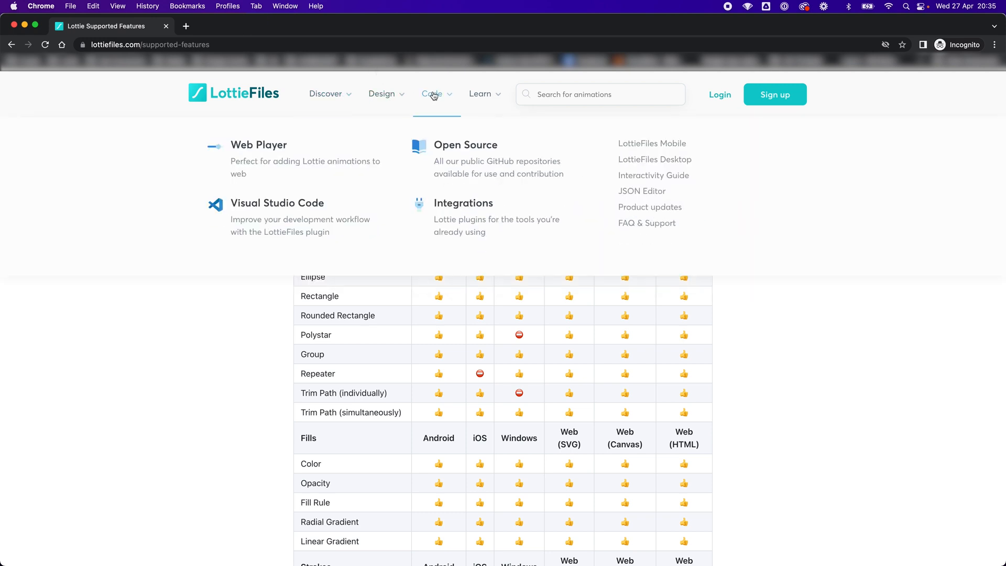
mouse_move(468, 100)
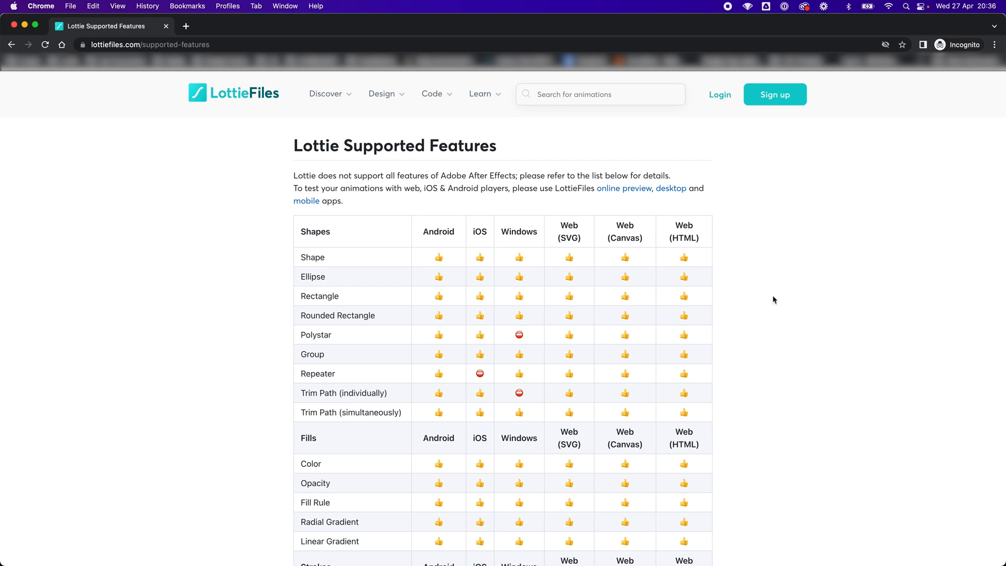
scroll(771, 332, down, 1)
scroll(771, 332, down, 1)
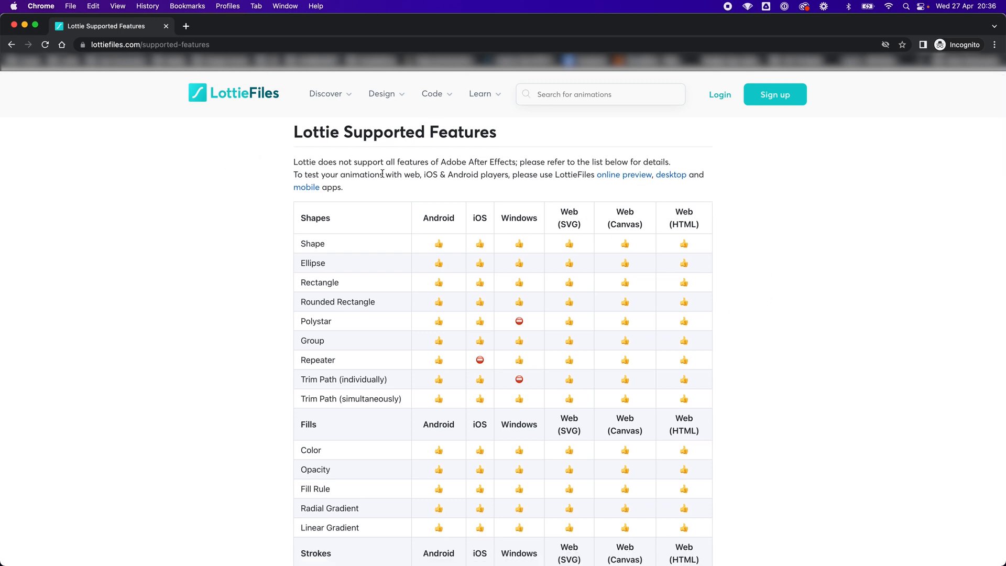
drag(293, 163, 516, 163)
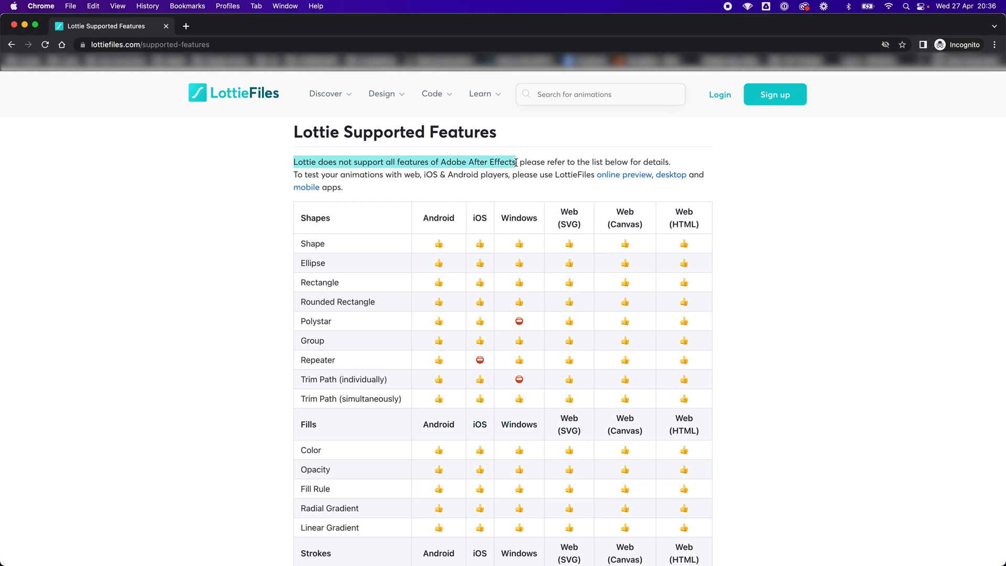
click(818, 247)
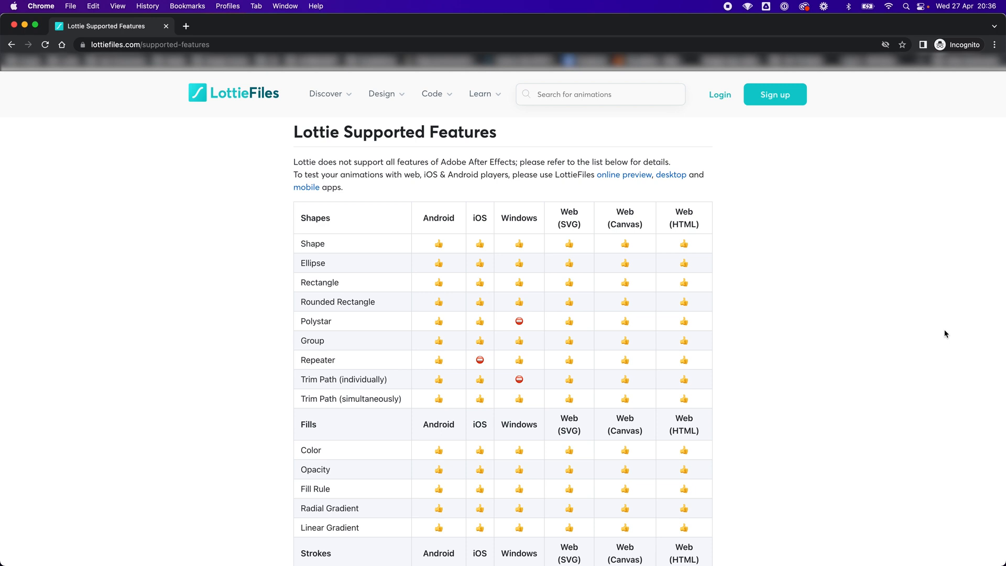
Review the supported features table from Shapes through Masks, highlighting the mask mode rows to examine their platform support.
scroll(839, 357, down, 1)
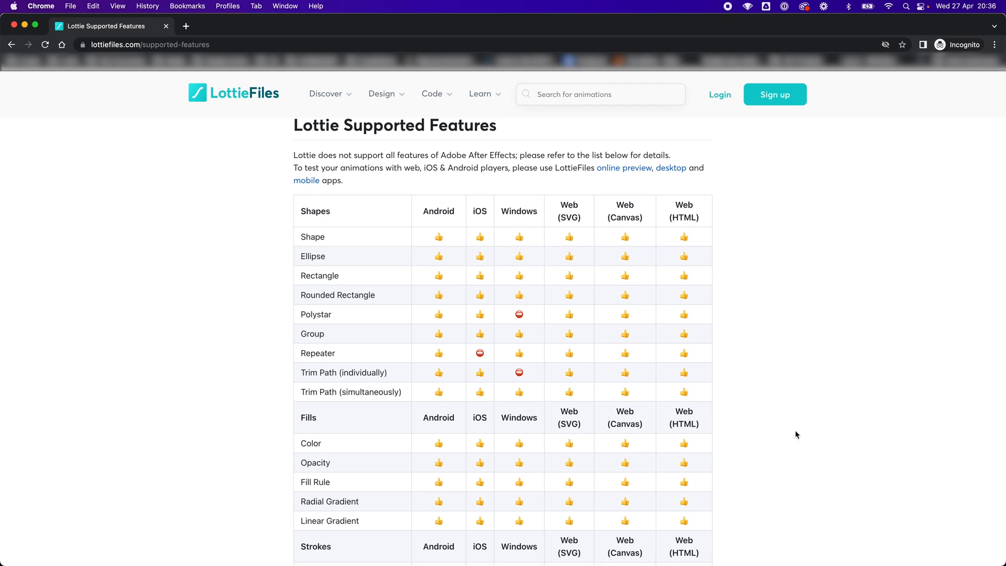
scroll(795, 434, down, 5)
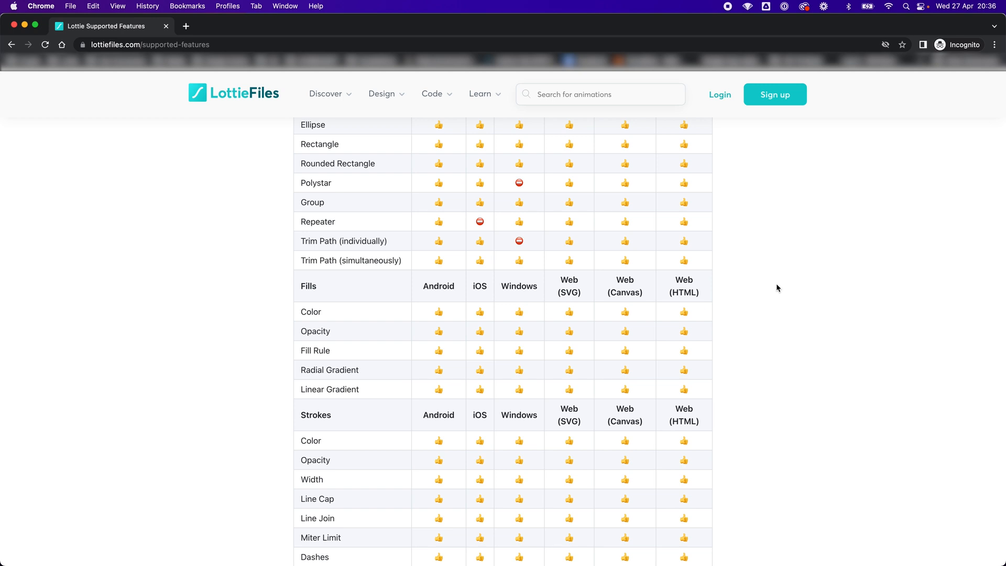
scroll(794, 301, down, 2)
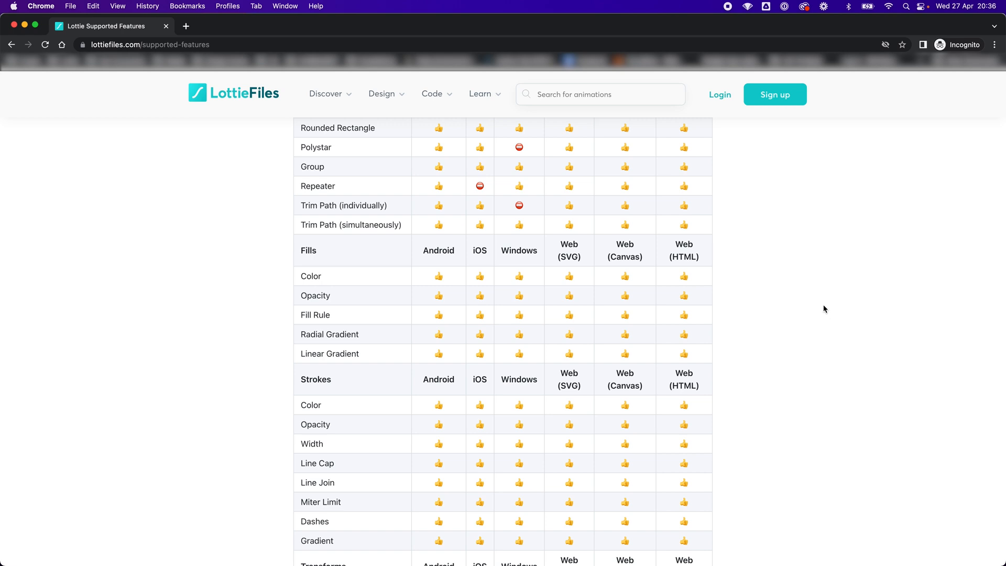
scroll(824, 310, up, 8)
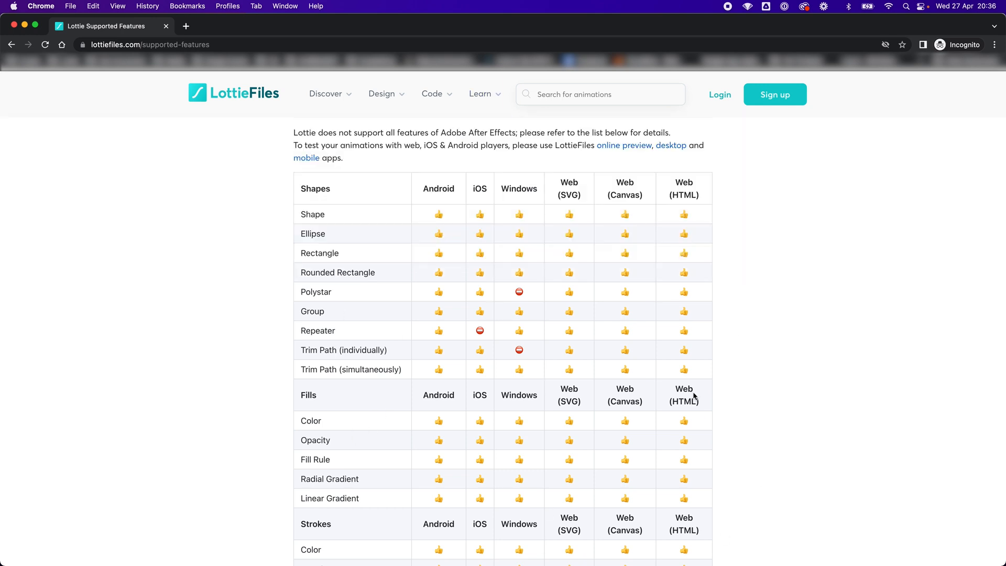
scroll(788, 386, down, 1)
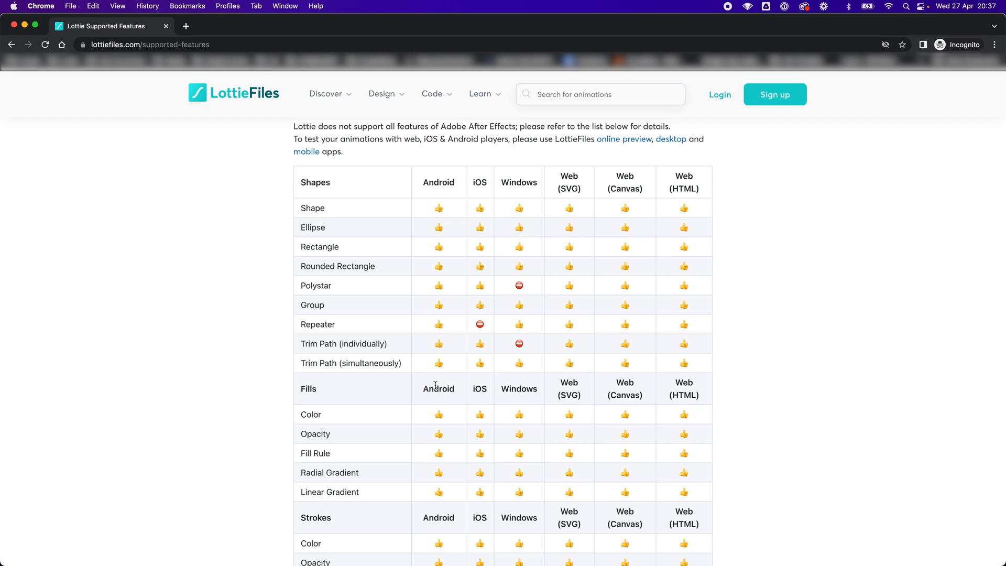
scroll(766, 397, down, 5)
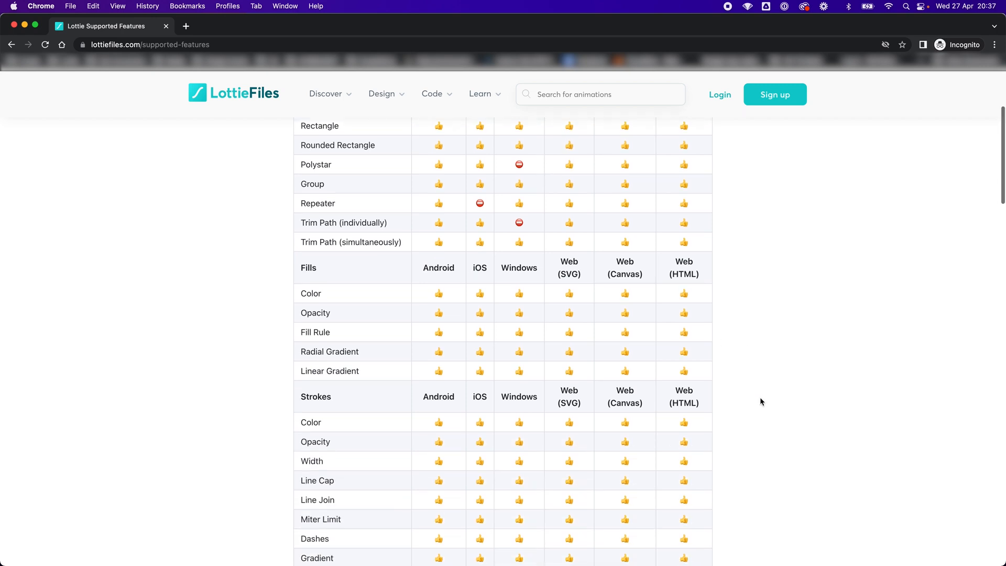
scroll(758, 402, down, 7)
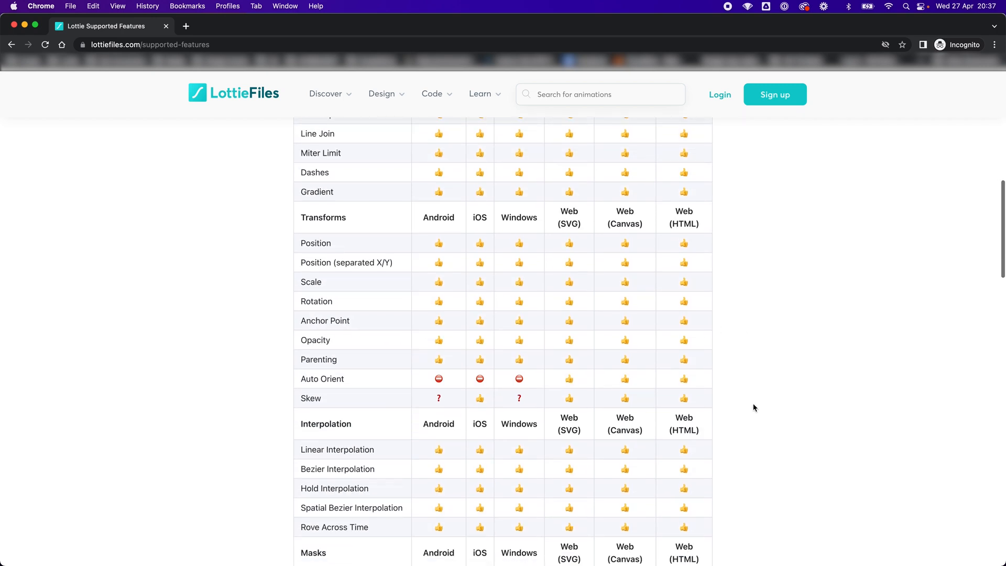
scroll(755, 393, down, 5)
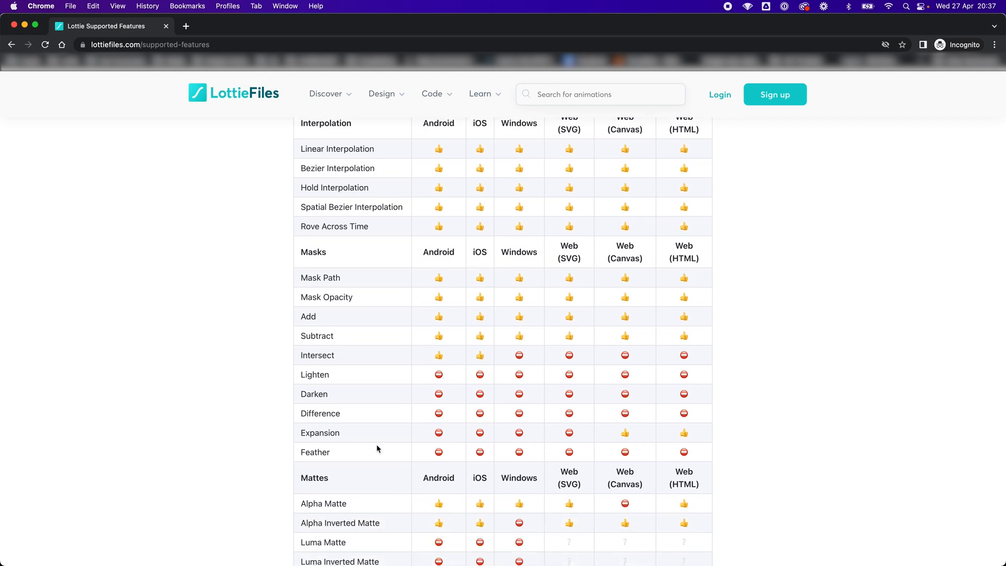
drag(286, 345, 677, 468)
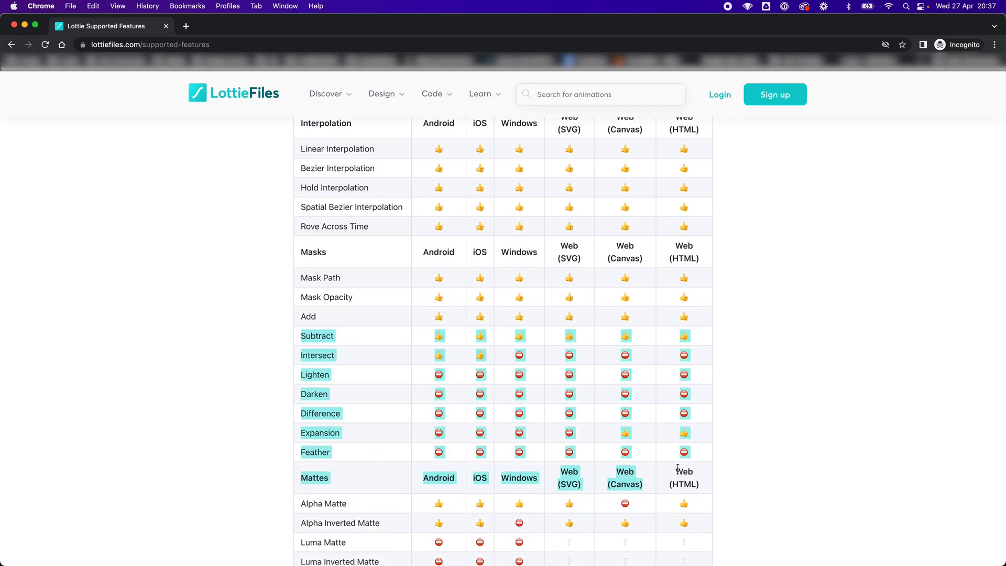
click(761, 371)
Review the rest of the table from Mattes to Other, highlighting the Expressions row to compare mobile, Windows and web support.
scroll(750, 378, down, 1)
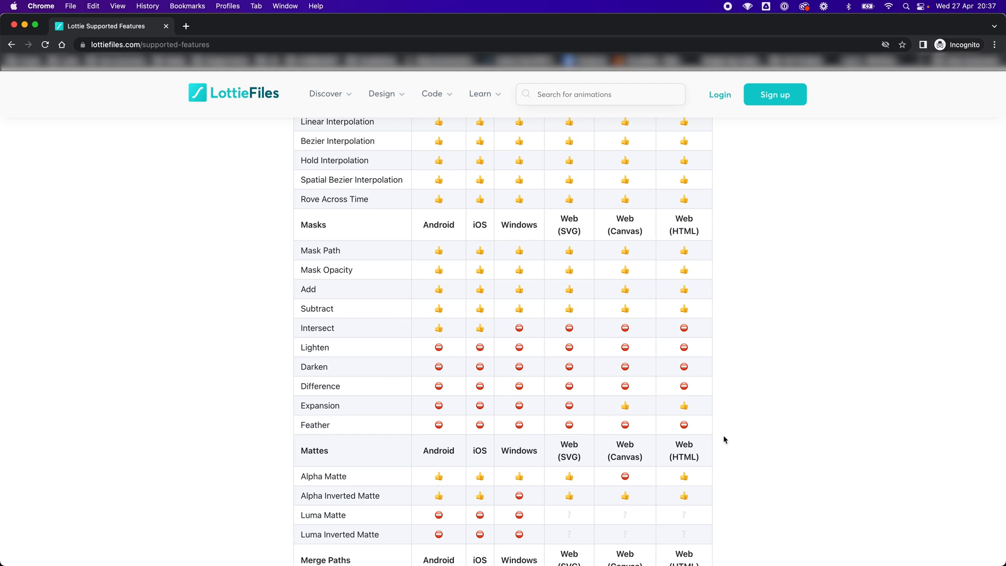
scroll(746, 415, down, 4)
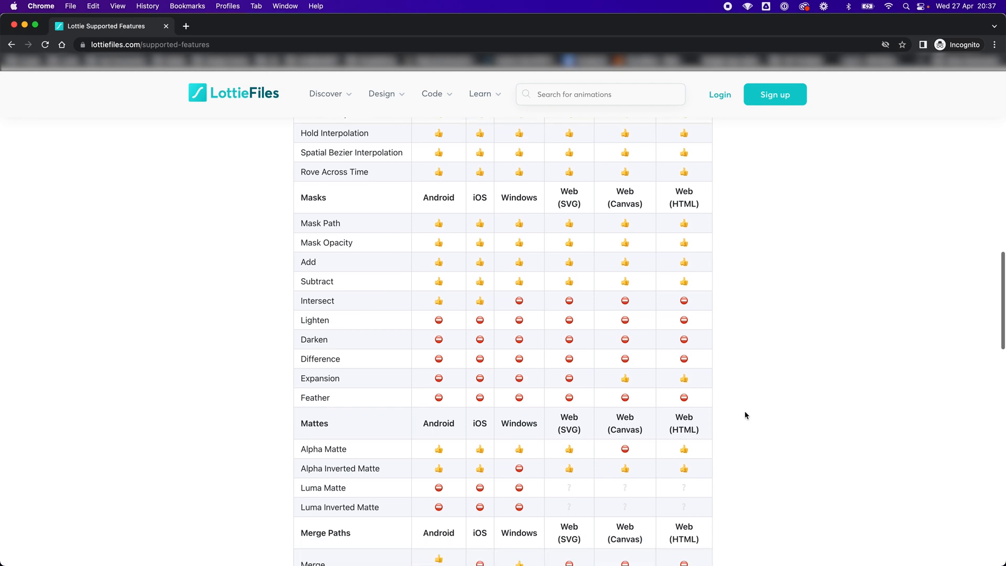
scroll(697, 397, down, 1)
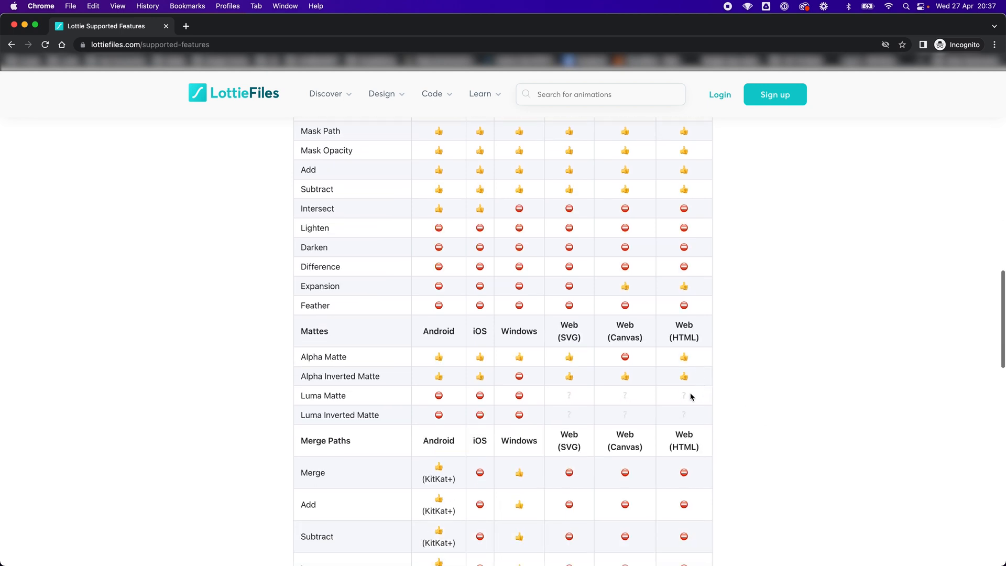
scroll(668, 440, down, 1)
scroll(668, 439, down, 6)
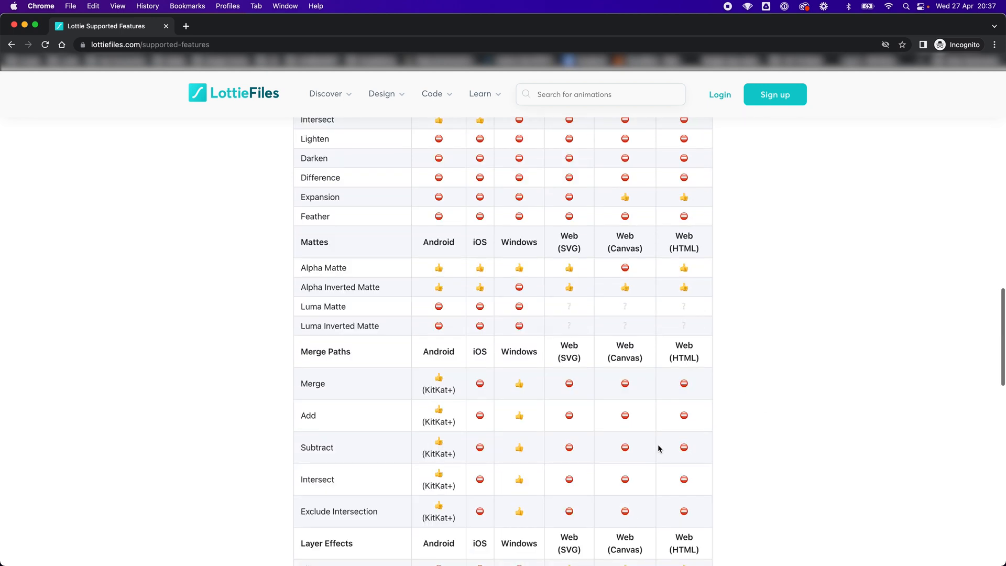
scroll(802, 403, down, 6)
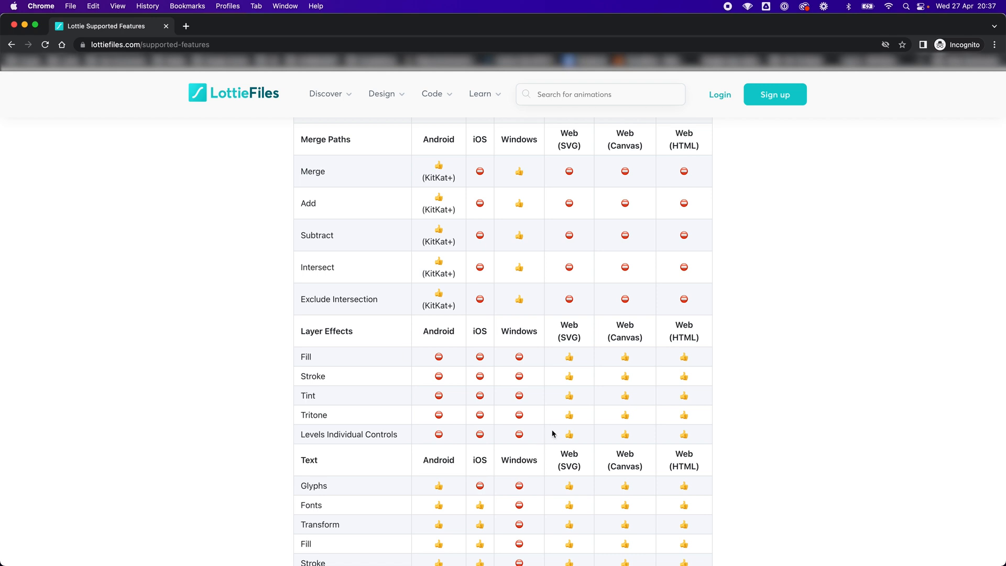
scroll(639, 427, down, 2)
scroll(702, 329, down, 15)
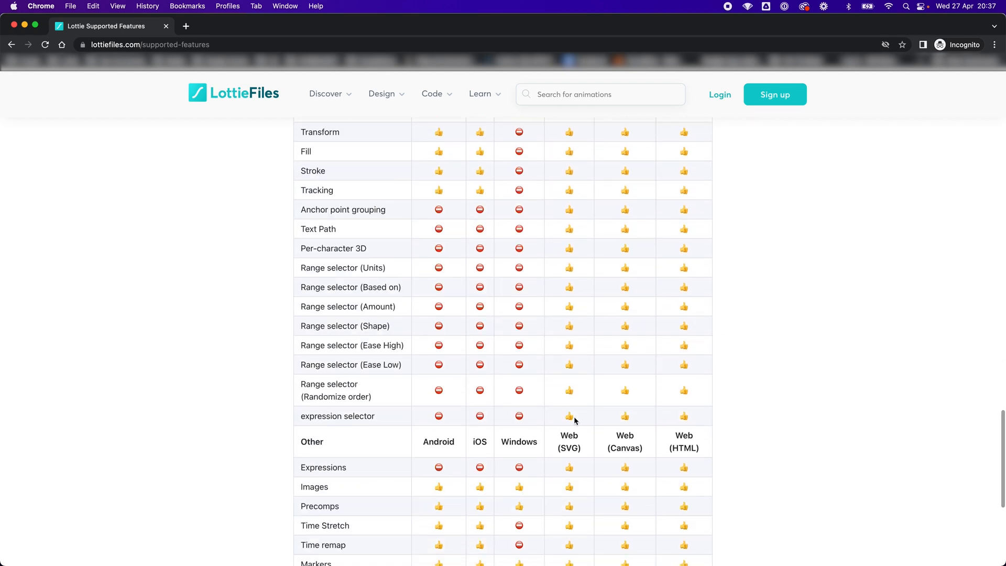
scroll(570, 474, down, 5)
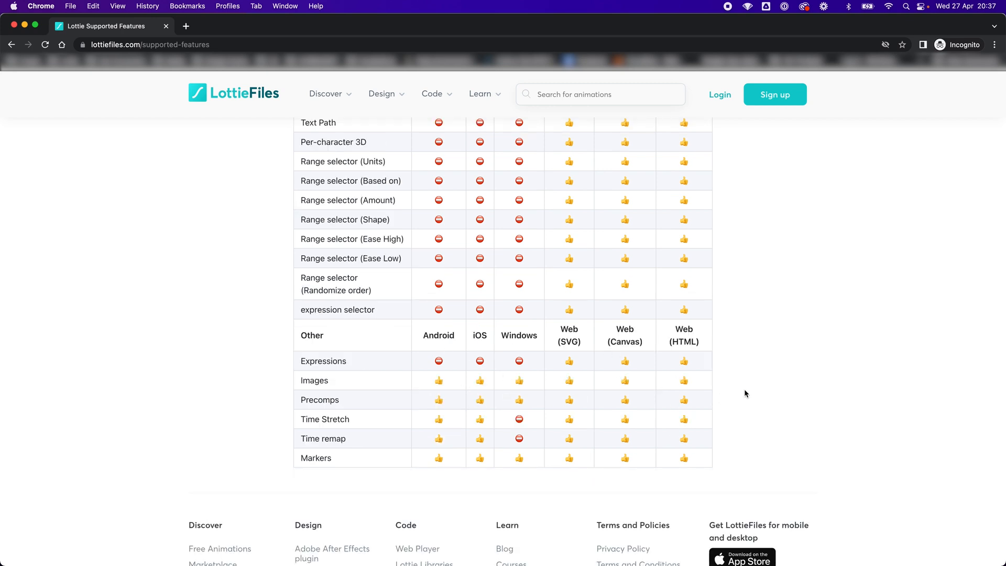
drag(440, 361, 299, 364)
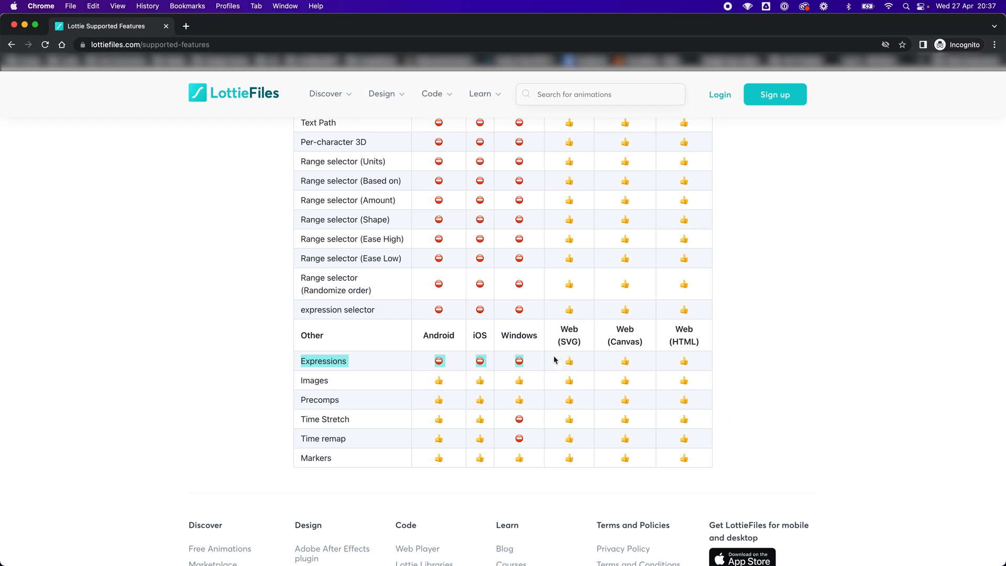
drag(555, 359, 690, 365)
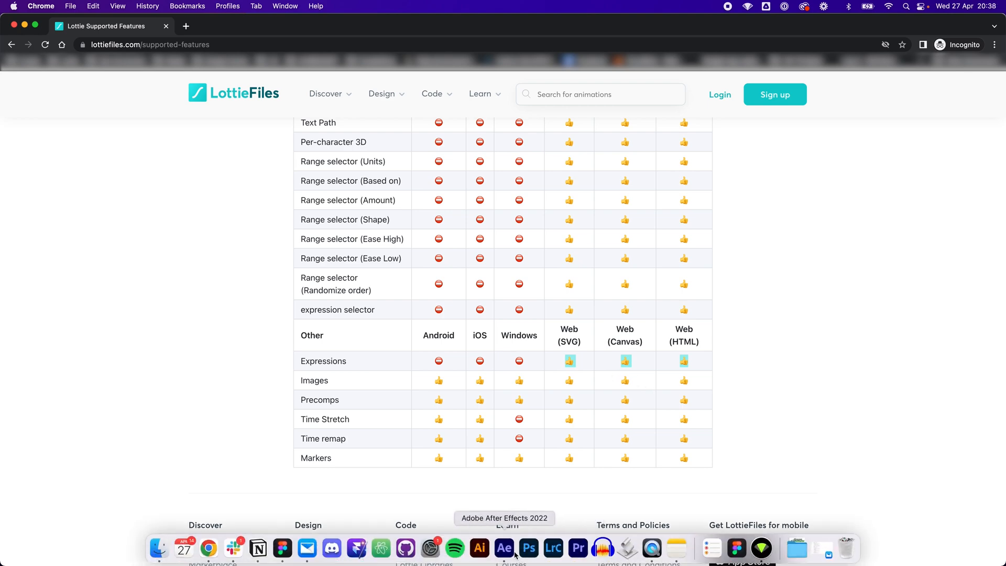
Switch to After Effects, expand the Effects & Presets list and inspect the Toggle Background layer's property groups.
click(515, 553)
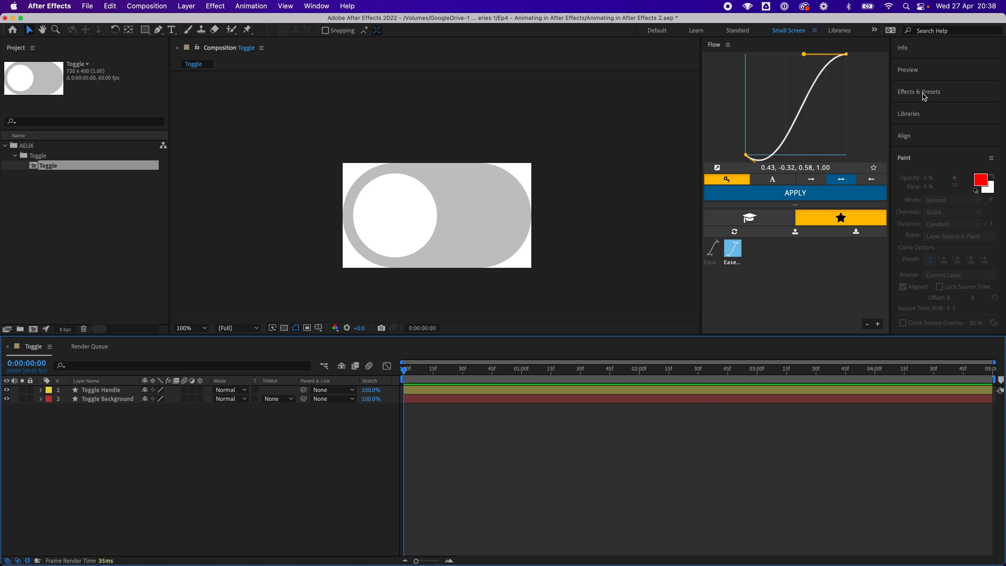
click(967, 89)
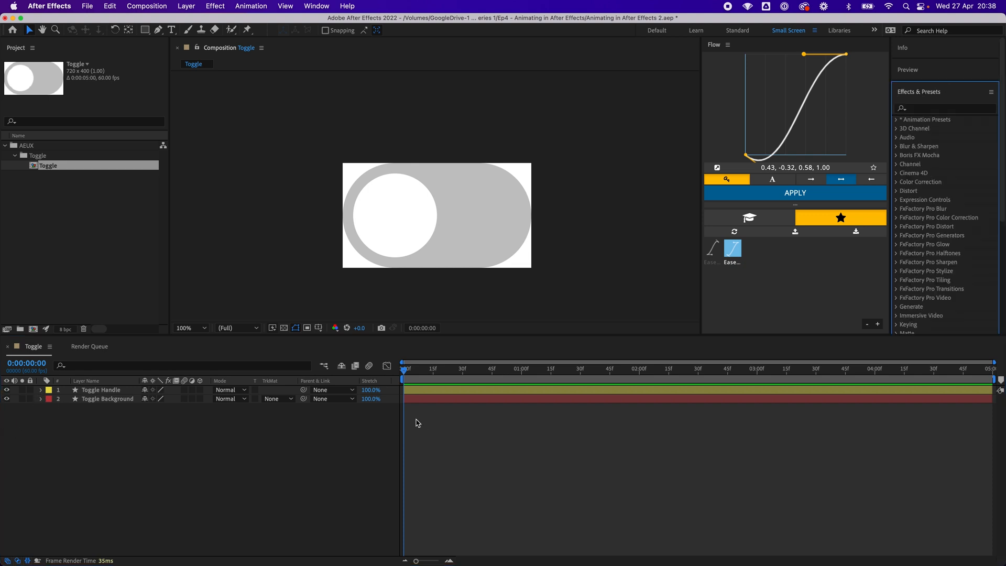
click(41, 398)
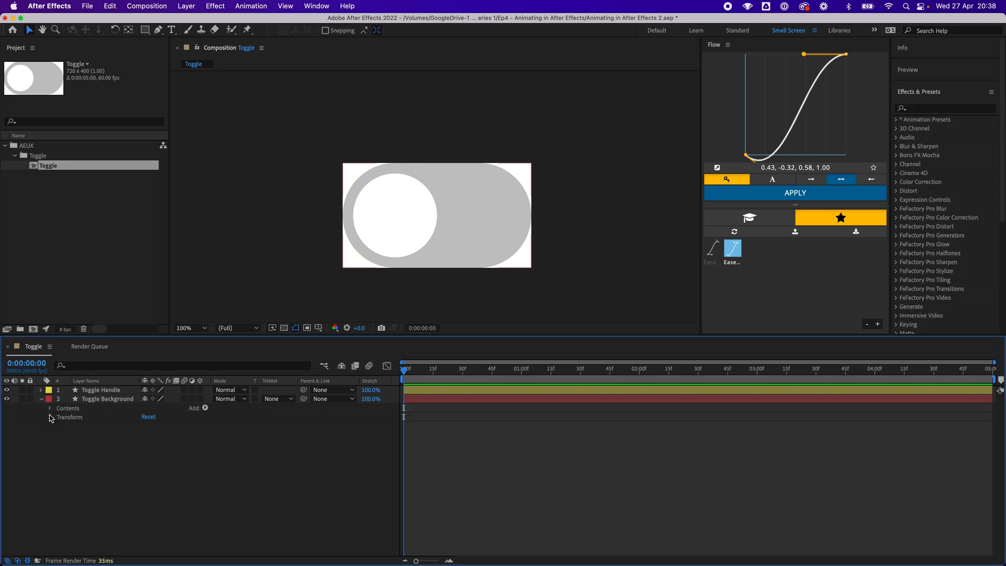
click(42, 399)
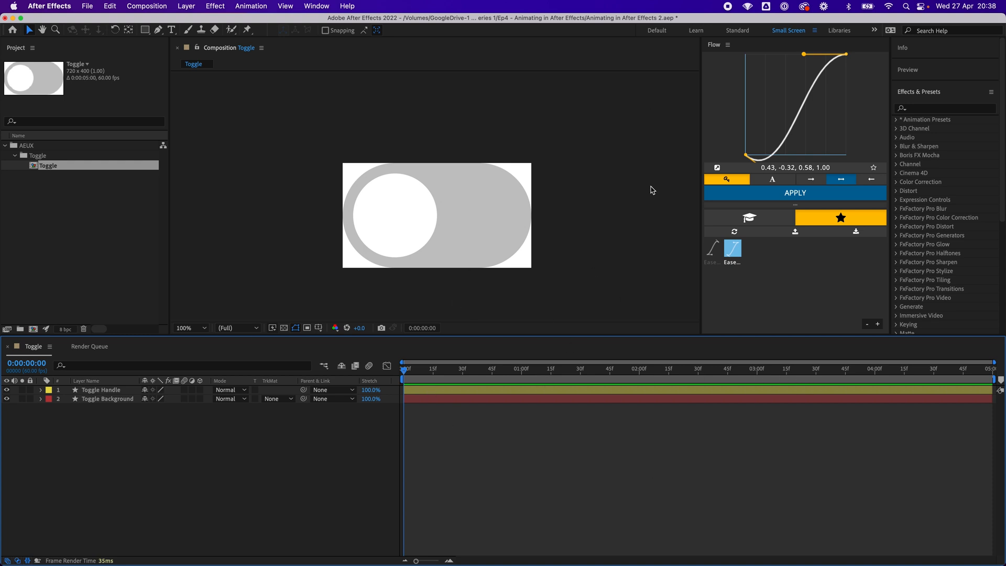
Set the Toggle composition's duration to 0:00:01:00, and check its background by briefly showing the transparency grid.
key(super+k)
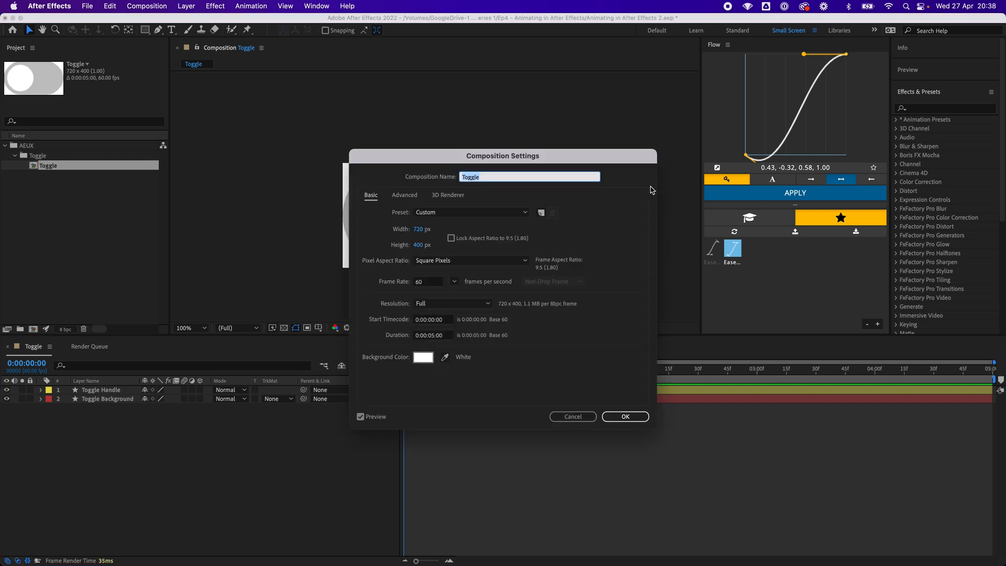
click(434, 335)
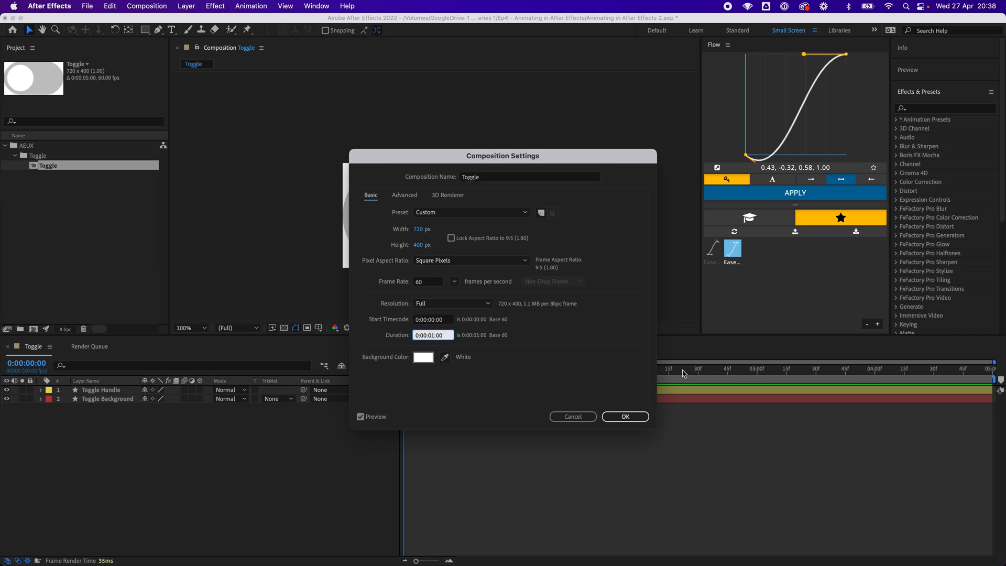
click(638, 417)
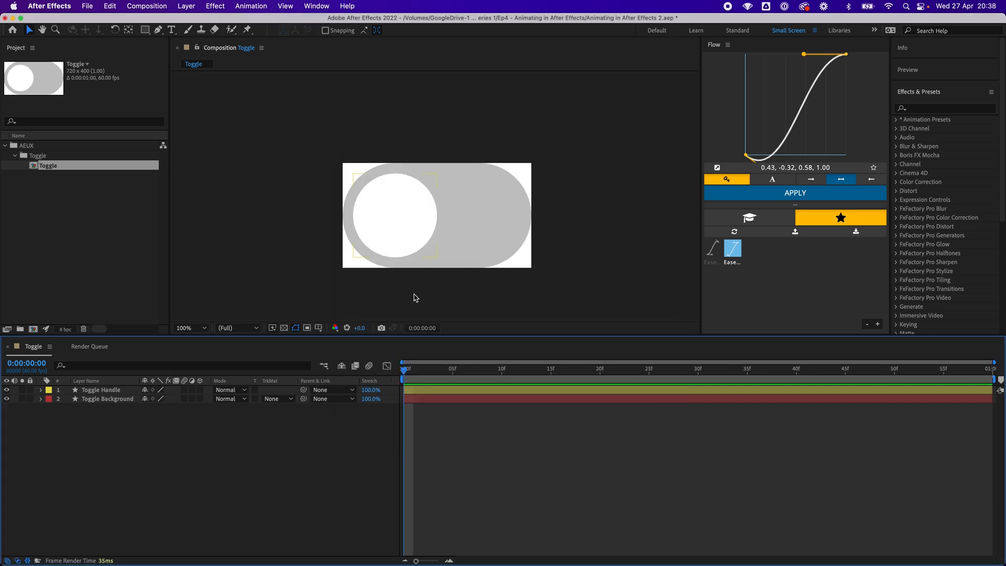
click(284, 328)
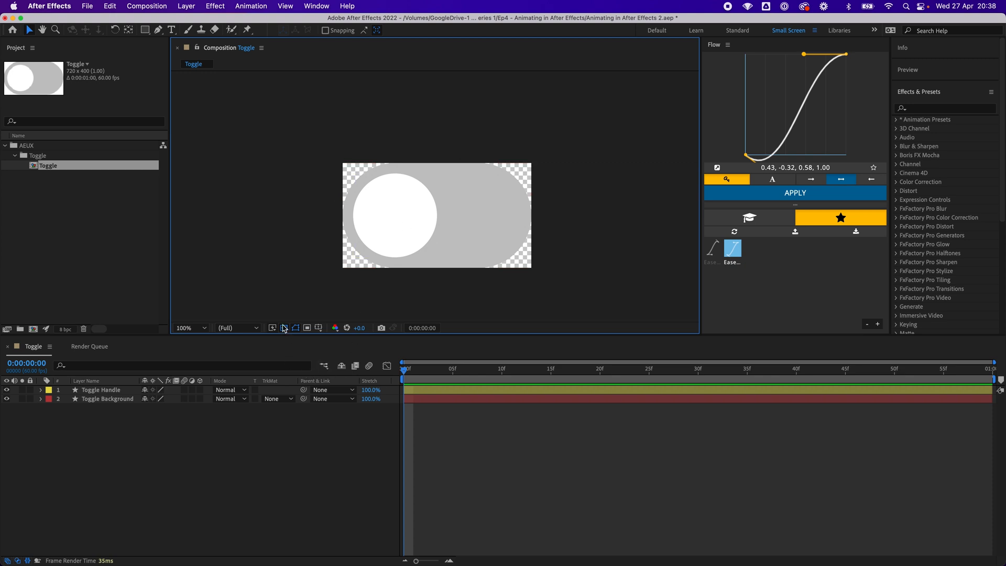
click(283, 327)
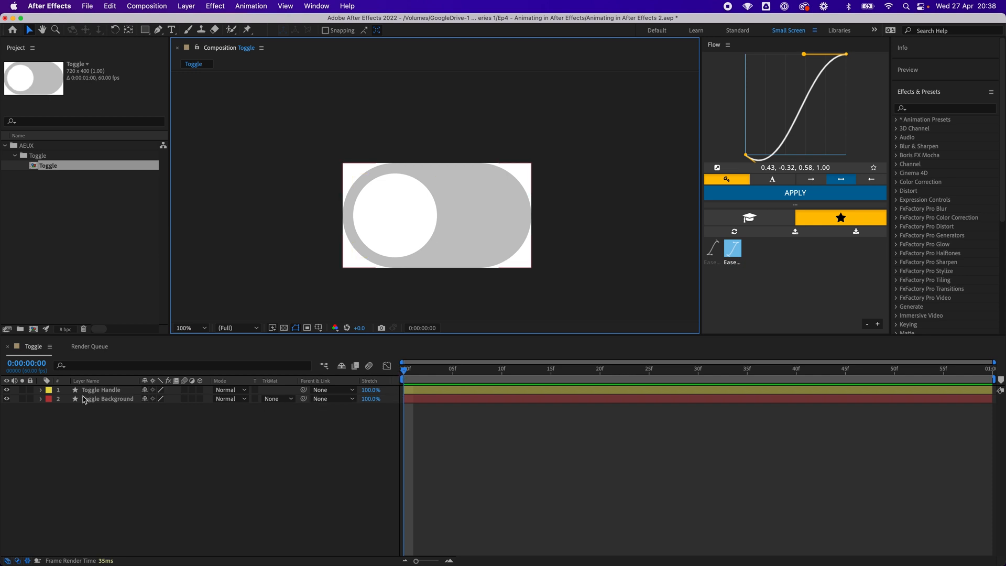
Select the Toggle Handle layer and expand its Transform properties.
click(98, 390)
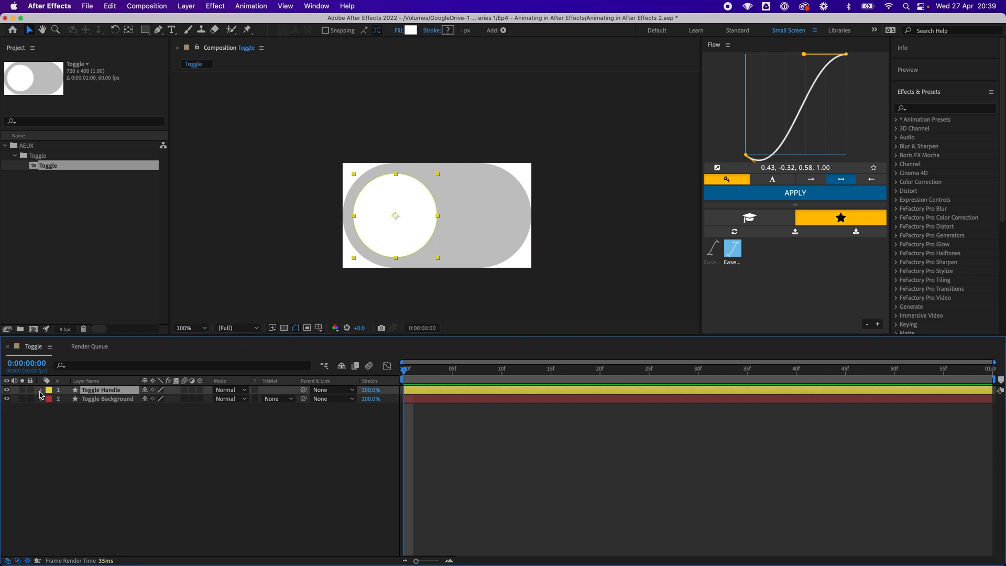
click(40, 390)
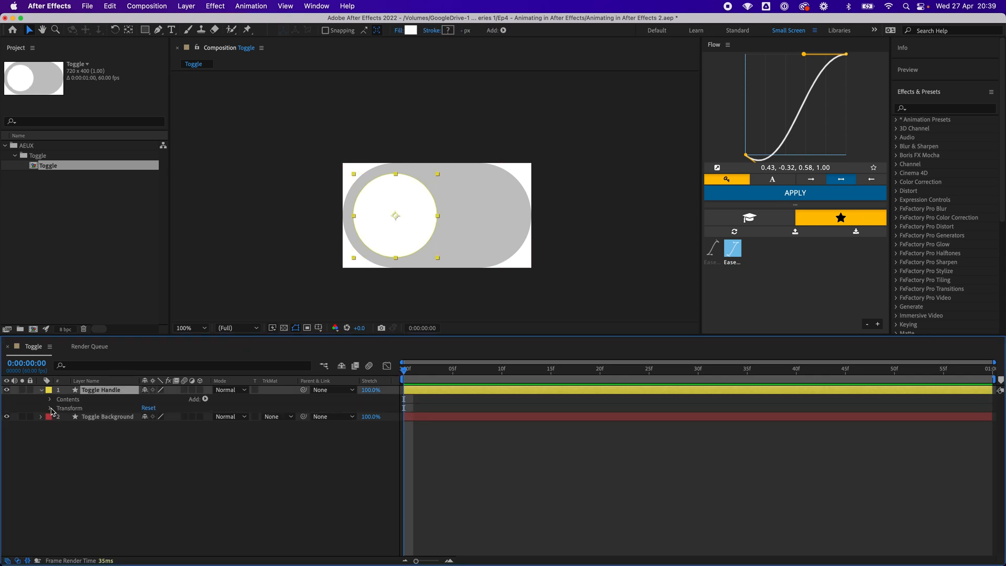
click(50, 409)
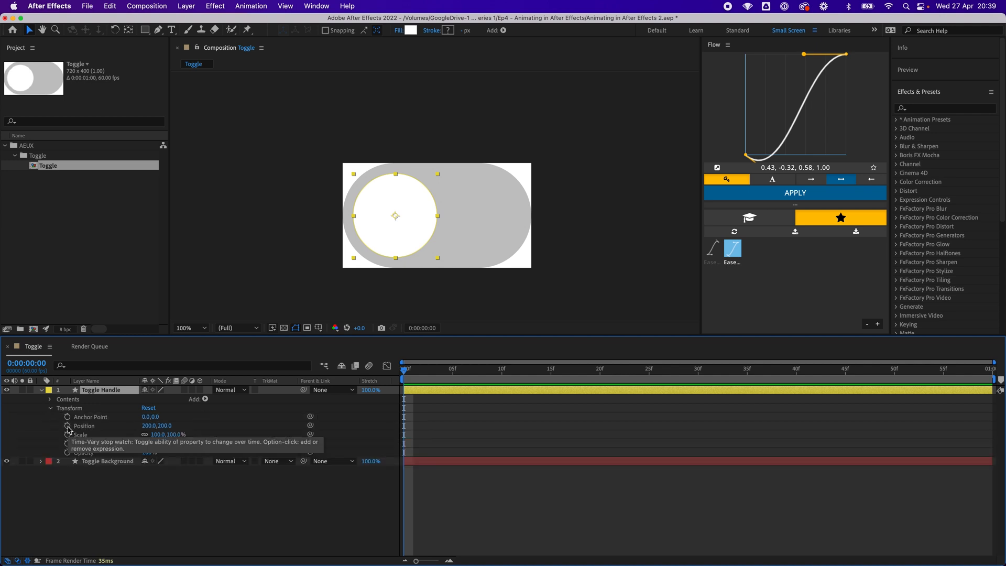
Enable Position keyframing for the Toggle Handle at frame 0 and add a second Position keyframe at 0:00:00:59.
click(67, 425)
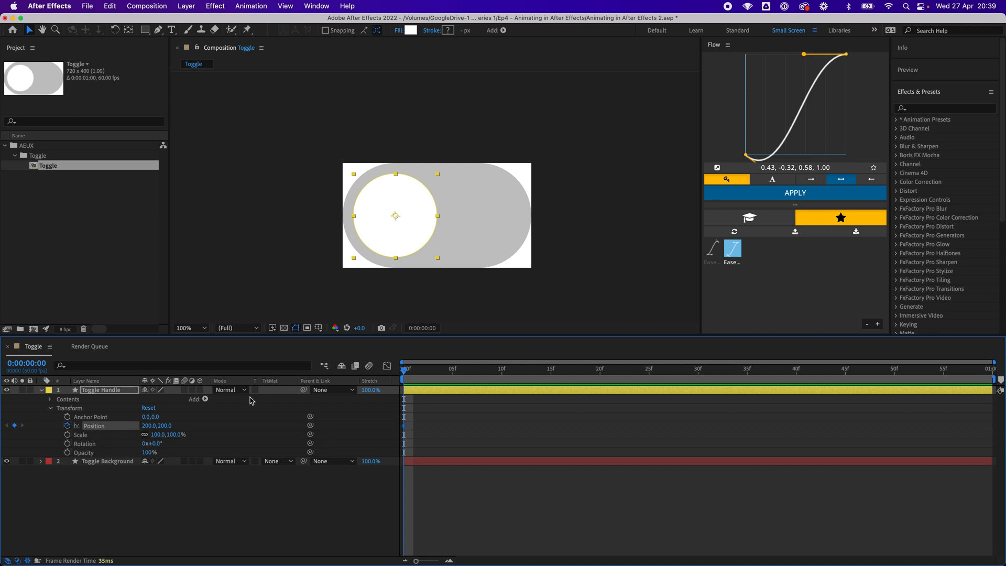
drag(404, 372, 984, 373)
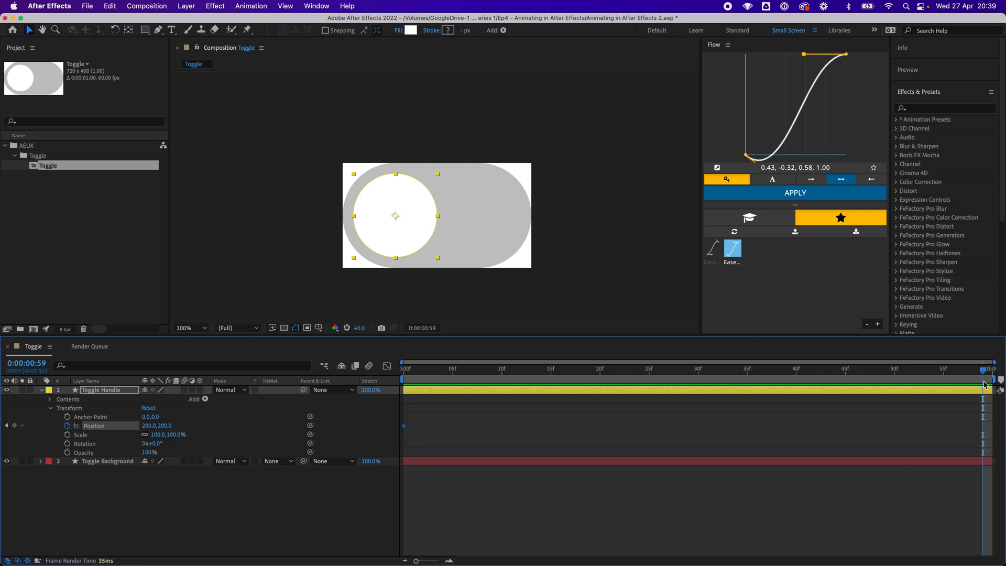
click(15, 426)
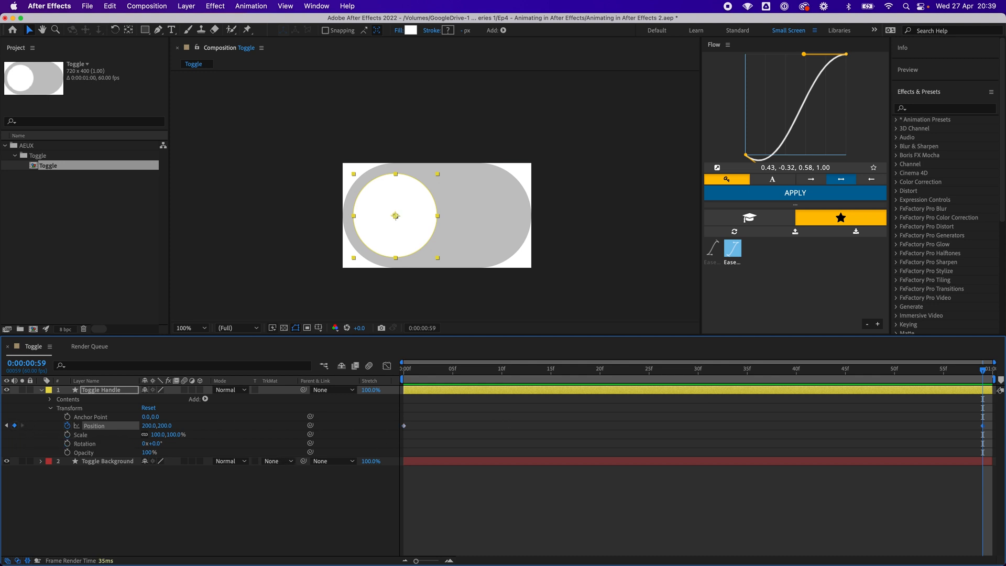
Set the Toggle Handle's Position to 520.0,200.0 at the 0:00:00:59 keyframe.
drag(979, 426, 994, 431)
drag(982, 370, 370, 401)
drag(478, 394, 992, 379)
drag(145, 429, 303, 417)
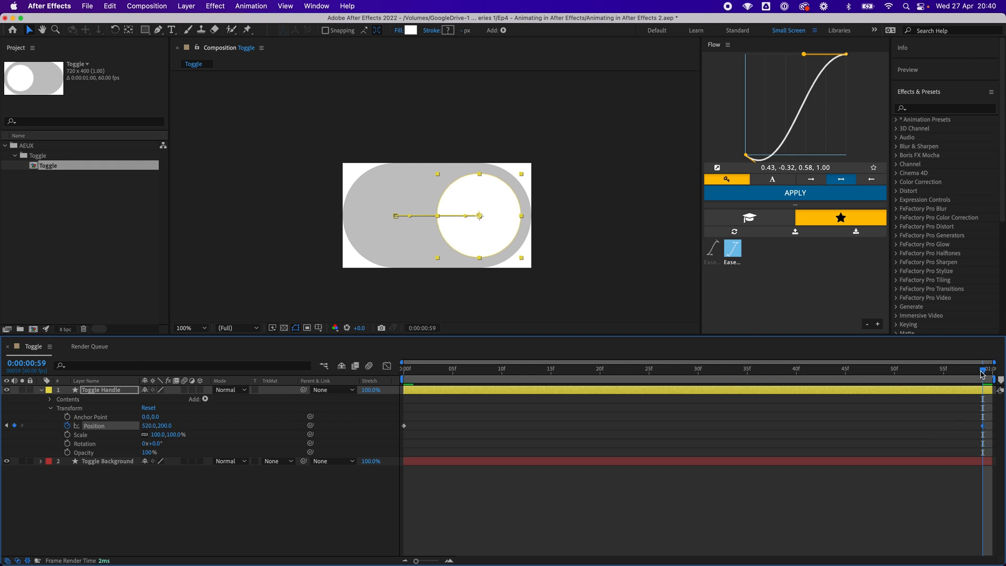
Play the handle animation from the start and from several other frames to judge its speed.
drag(981, 373, 403, 372)
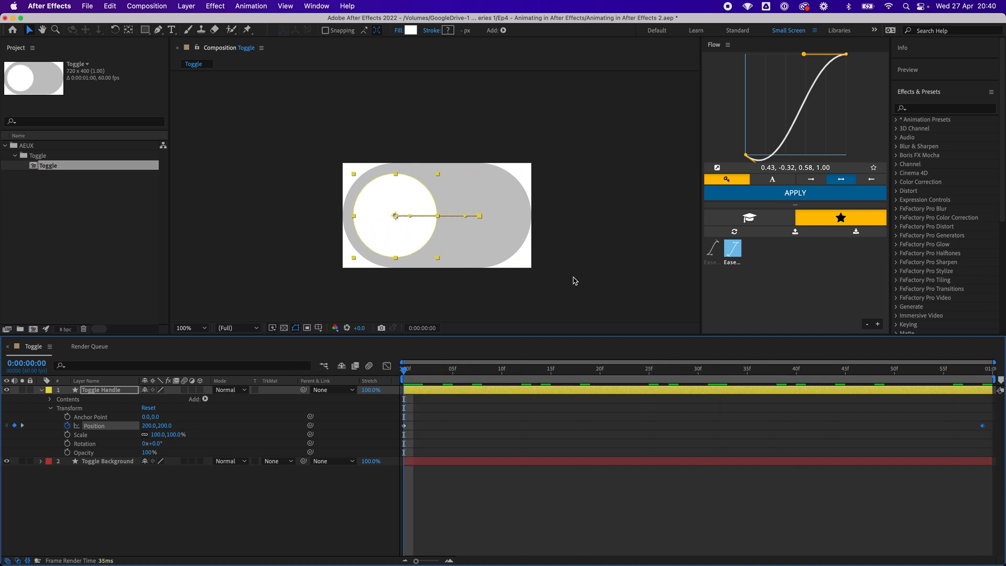
key(space)
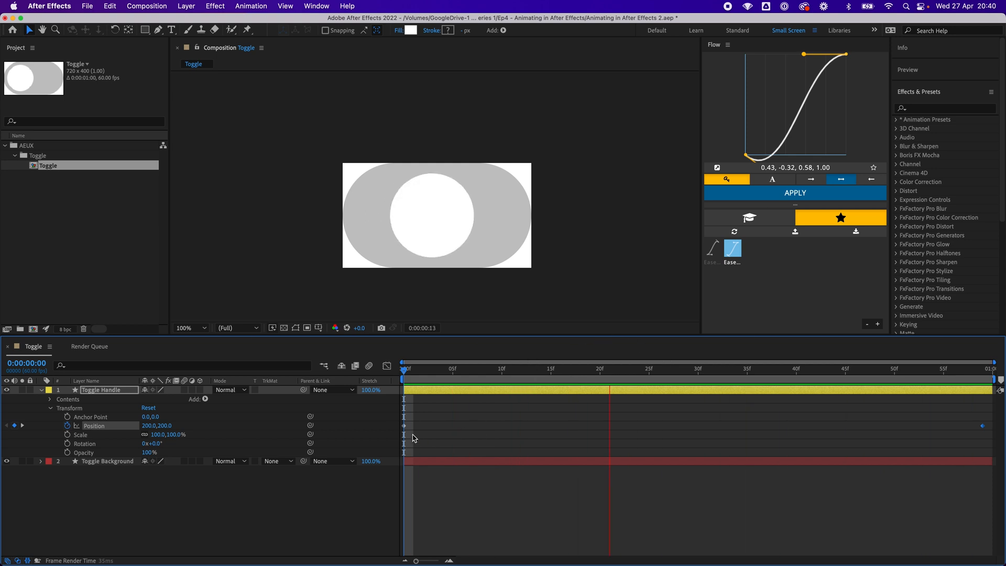
click(806, 369)
key(space)
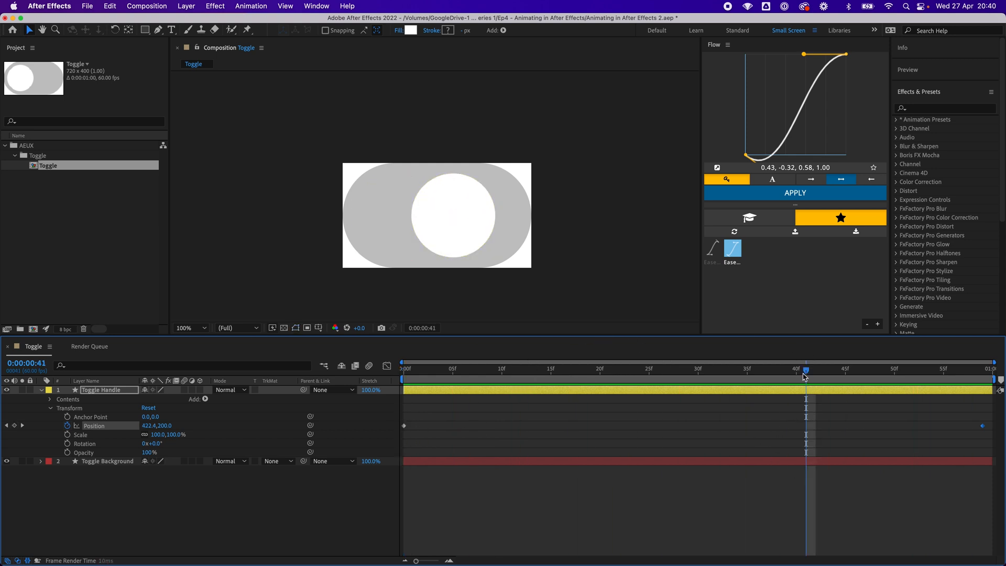
click(502, 369)
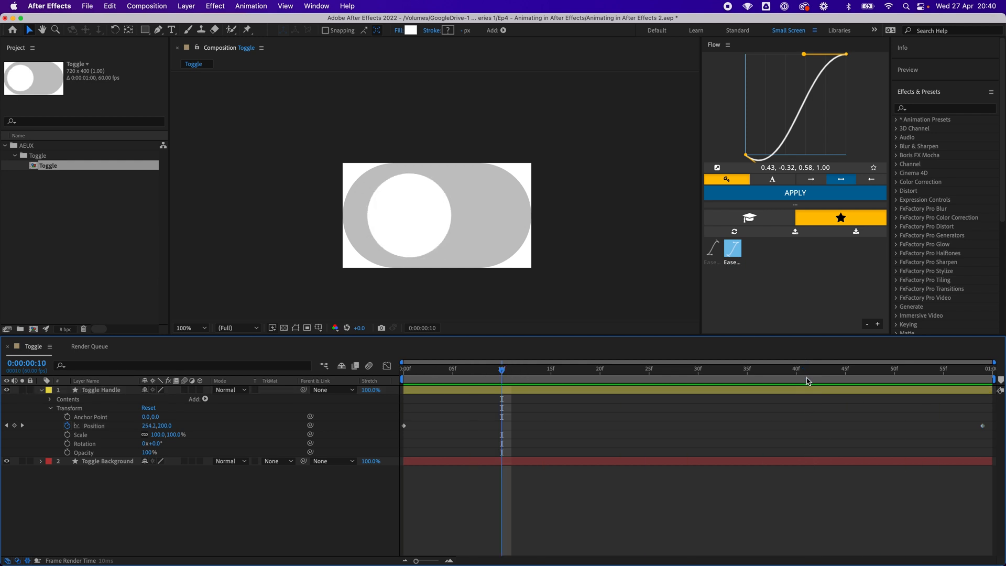
key(space)
Move the Toggle Handle's end Position keyframe to 0:00:00:30 and play the animation from the first frame.
drag(417, 371, 987, 371)
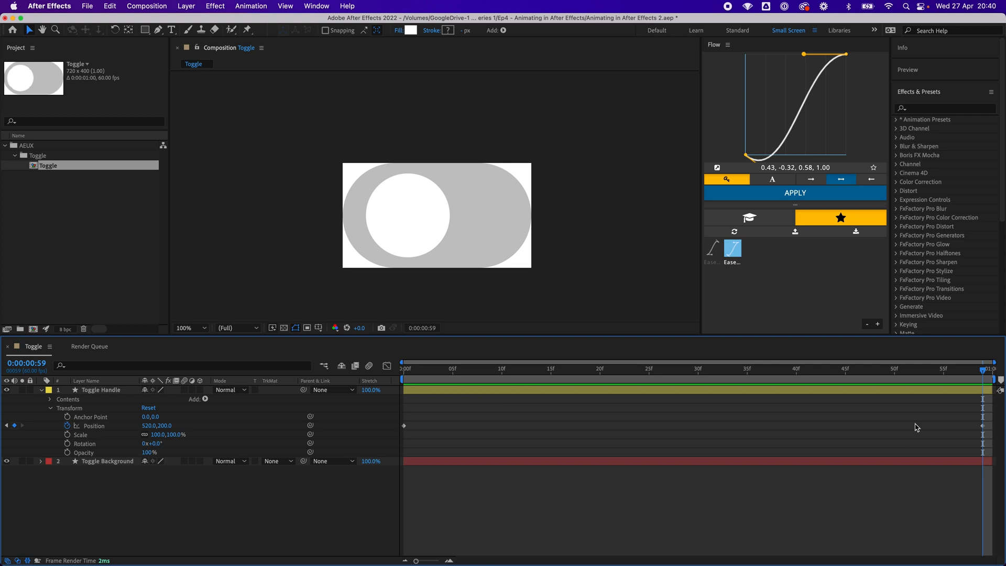
click(984, 425)
drag(982, 429, 698, 433)
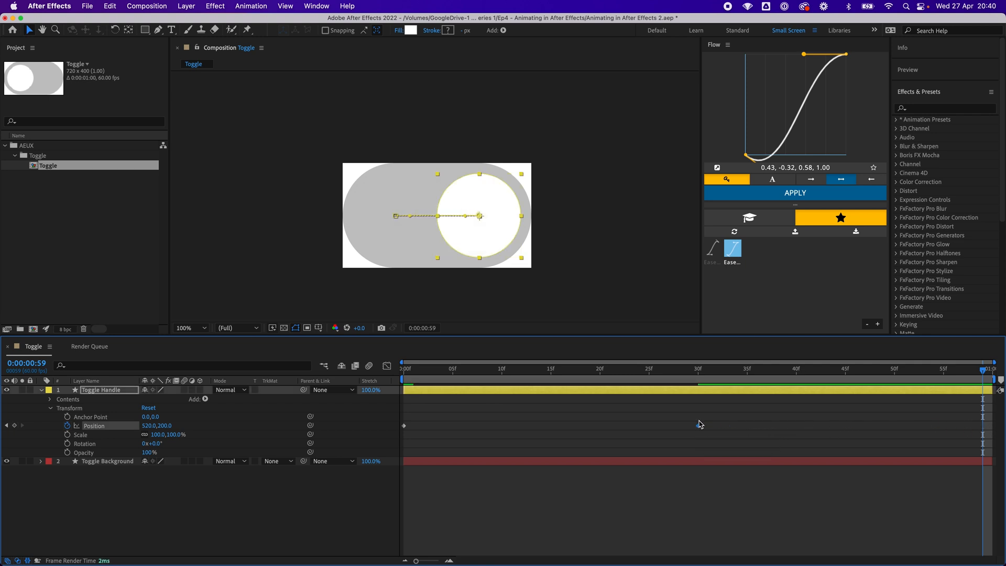
click(698, 373)
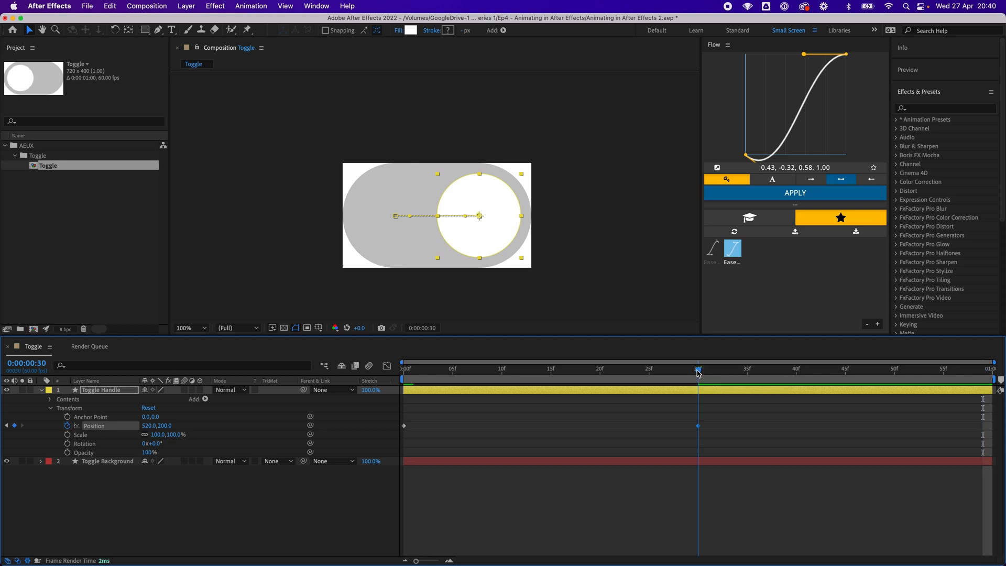
key(Home)
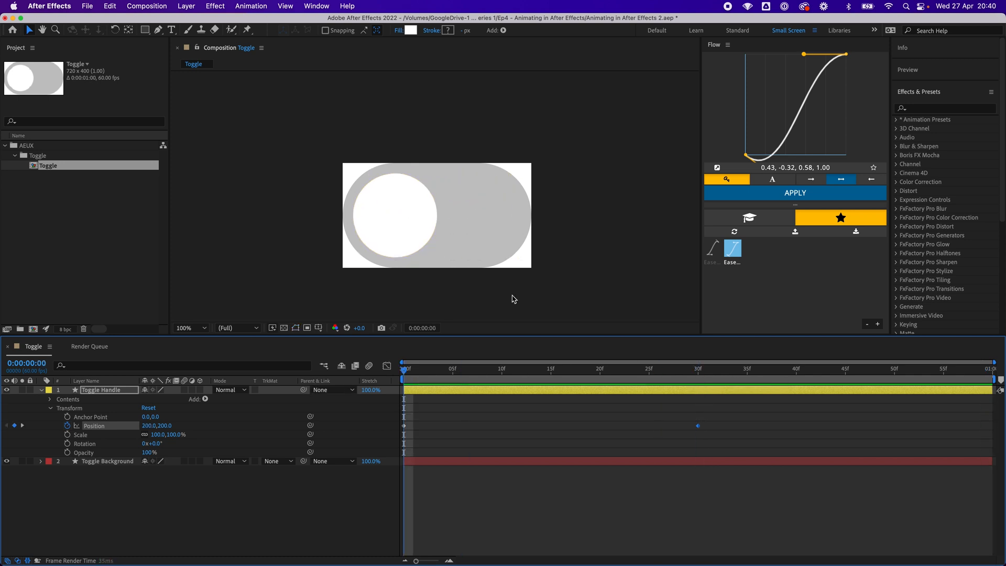
key(space)
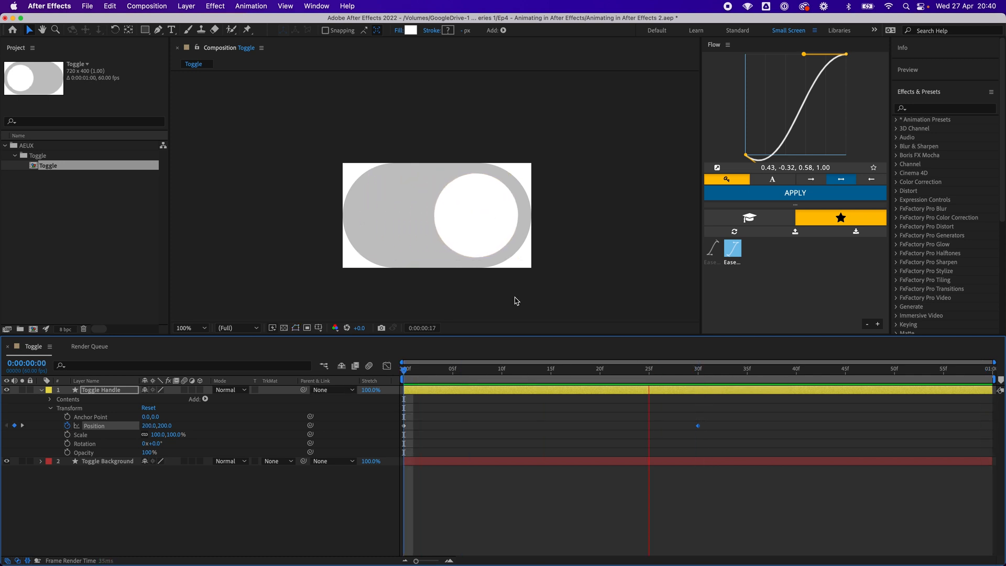
key(space)
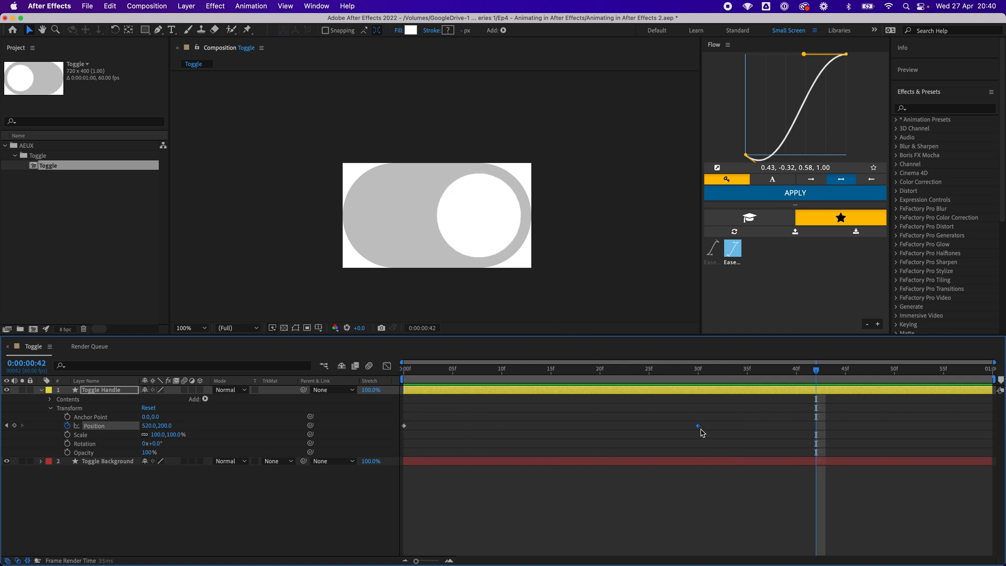
Move the Toggle Handle's end Position keyframe to 0:00:00:15 and play the animation from the first frame.
drag(698, 426, 553, 429)
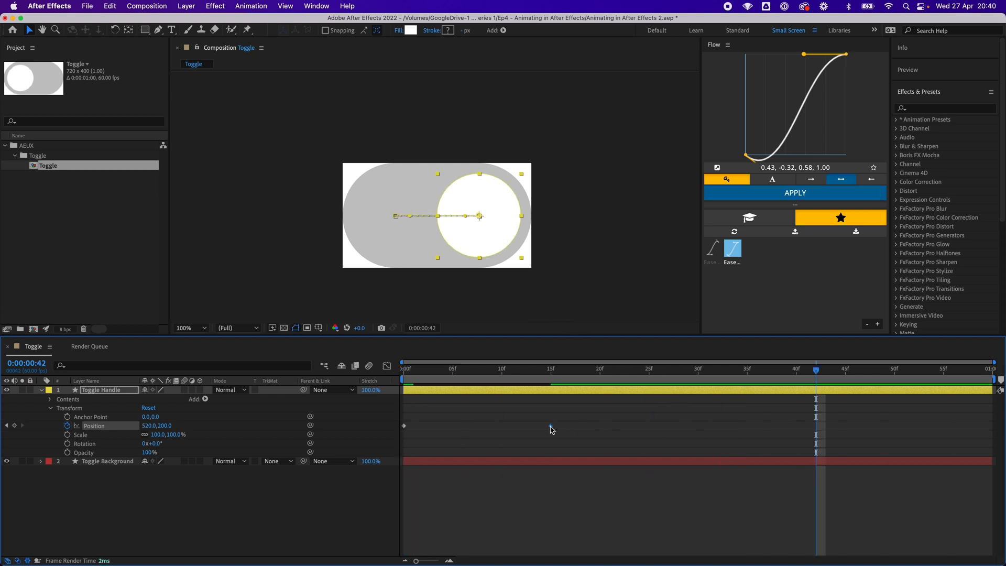
drag(559, 367, 402, 367)
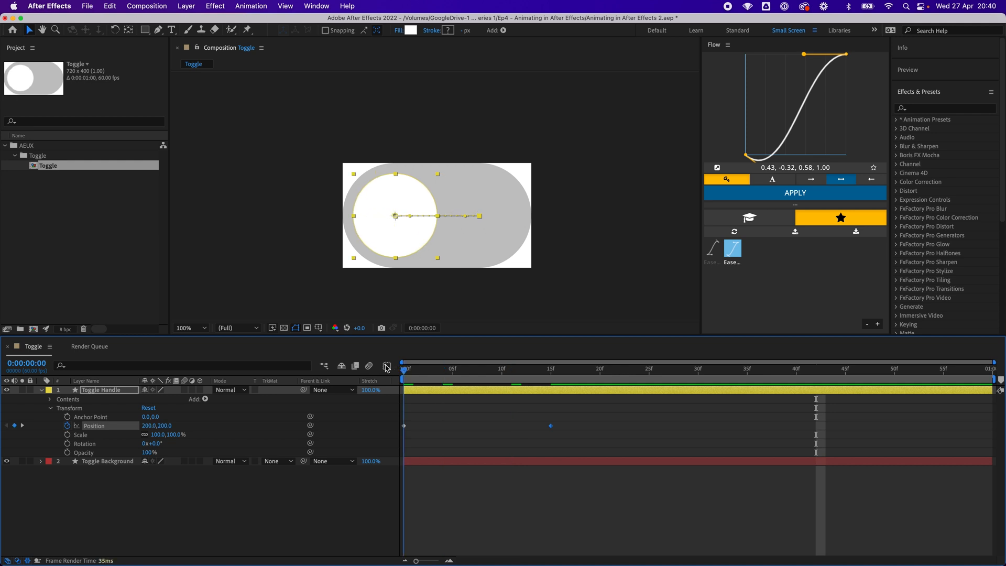
key(space)
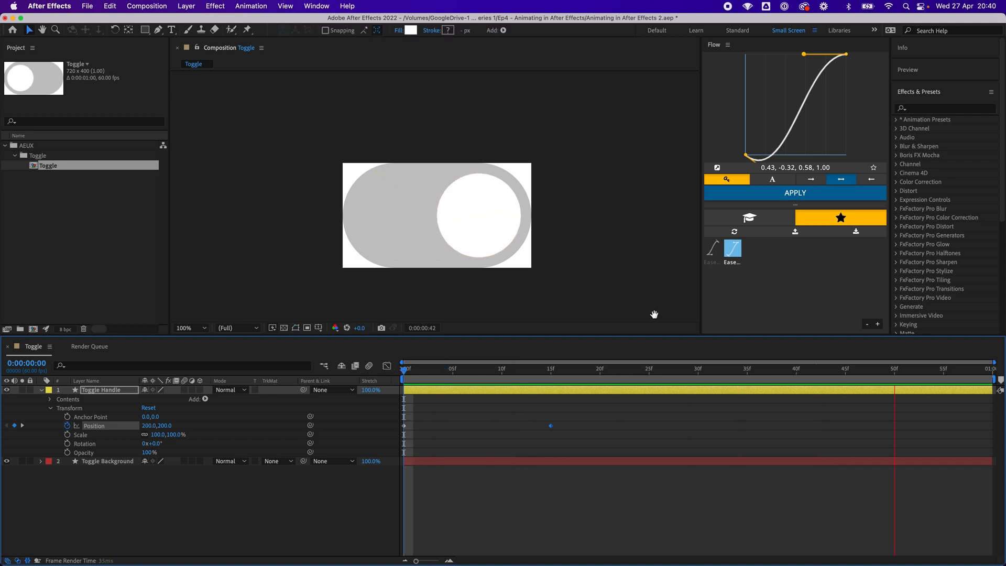
key(space)
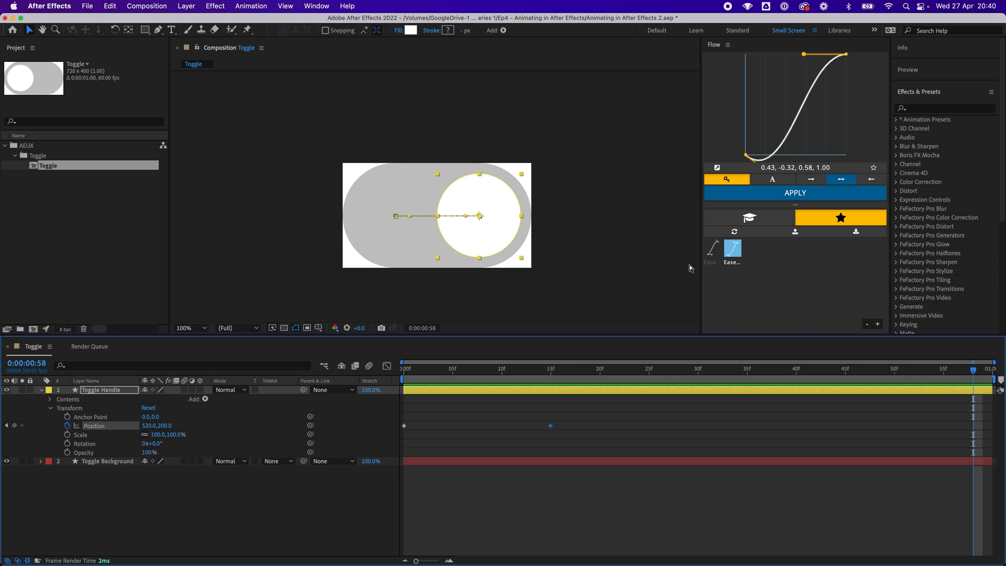
Shorten the Toggle composition's duration to 0:00:00:15, preview it and return to the first frame.
key(super+k)
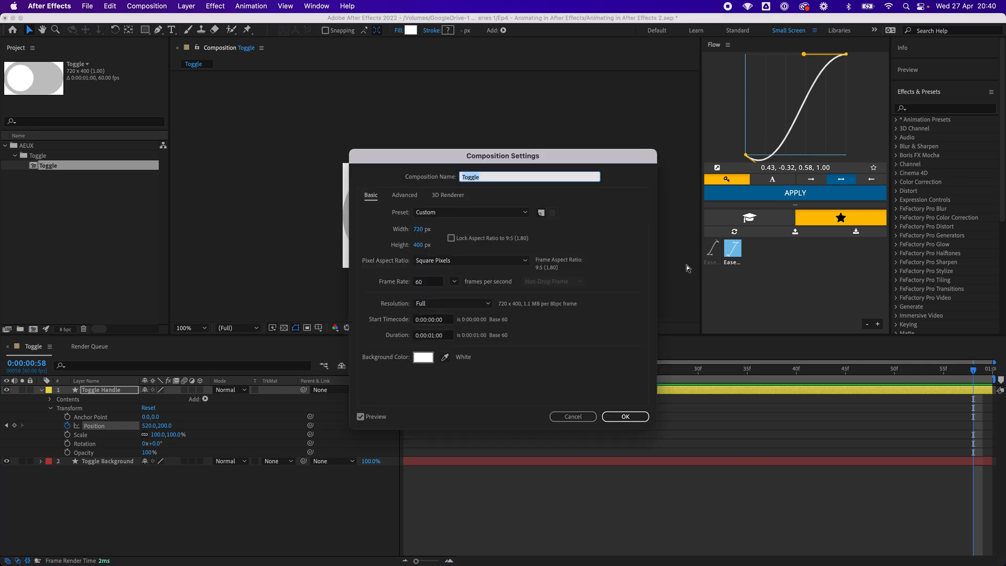
click(441, 340)
key(BackSpace)
key(BackSpace)
text(15)
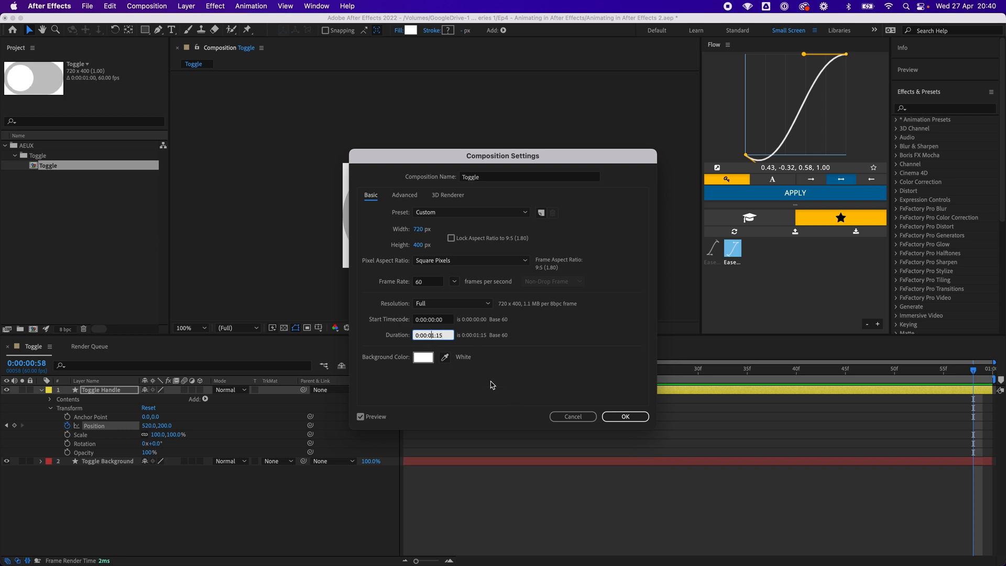
text(0)
click(627, 417)
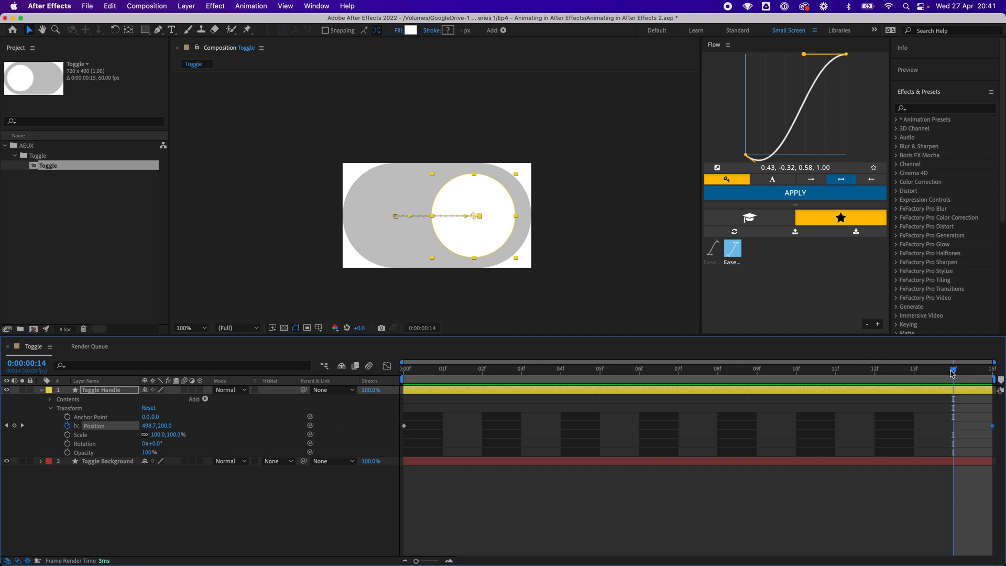
key(space)
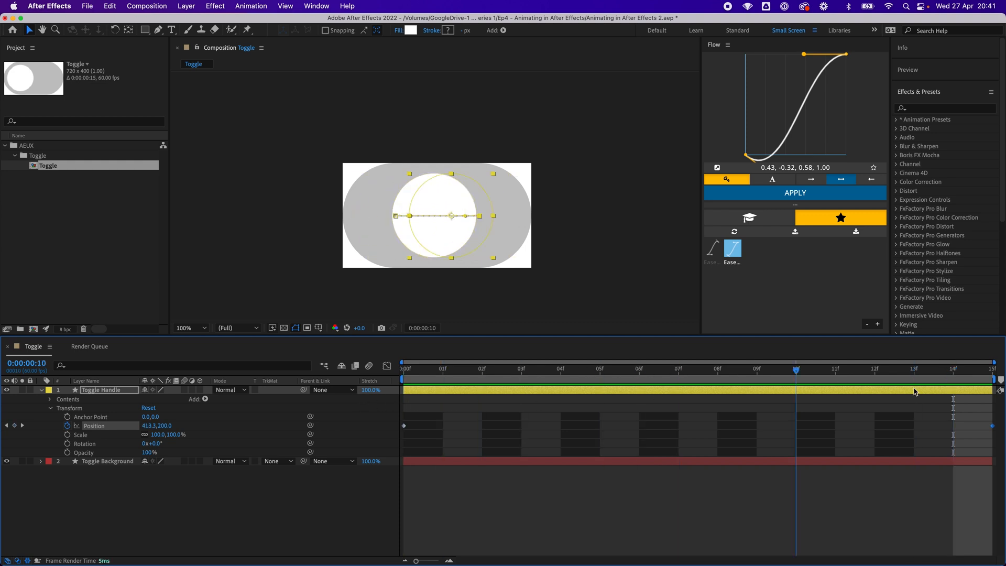
drag(792, 398, 413, 385)
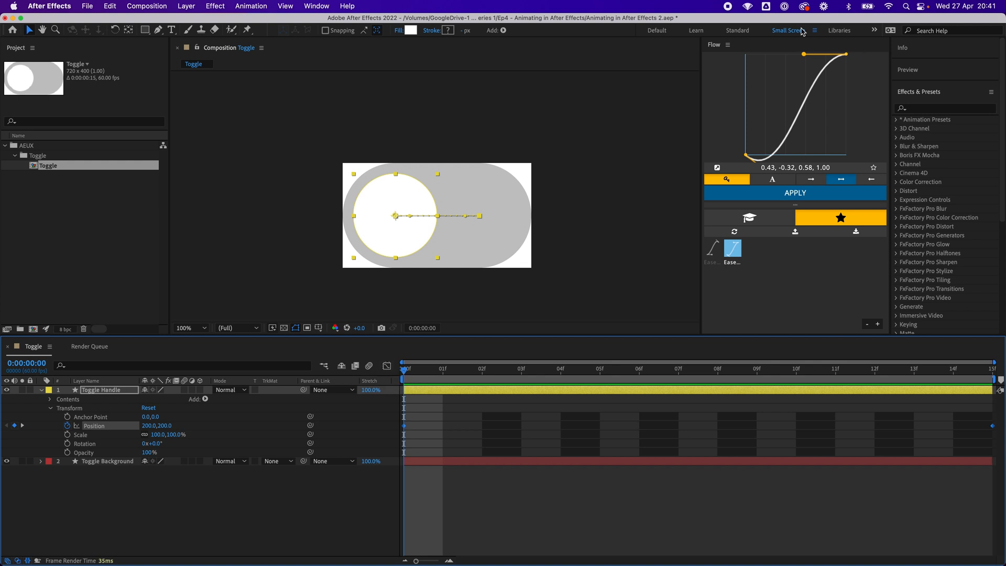
Close the Flow panel to remove it from the workspace.
click(728, 45)
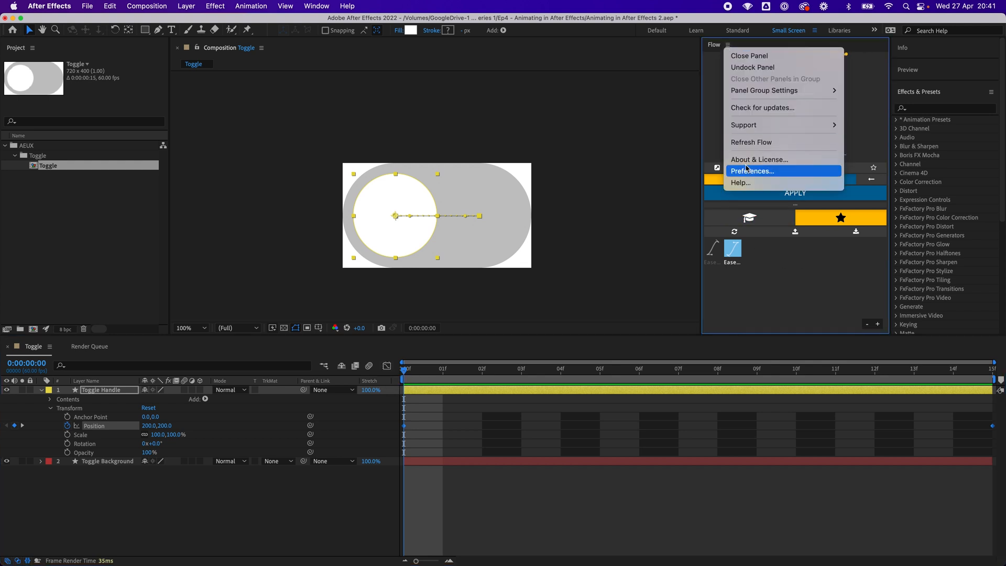
mouse_move(780, 94)
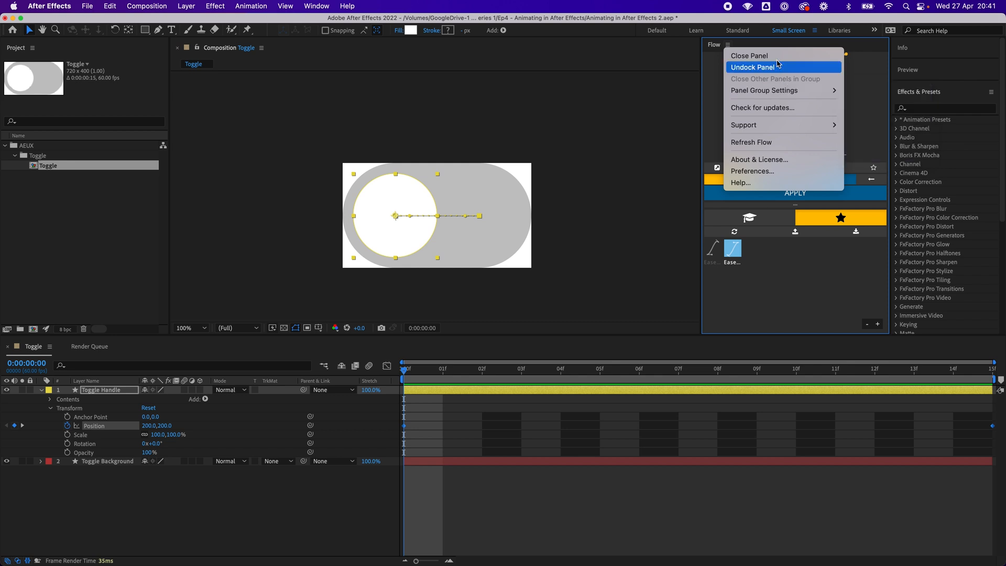
click(754, 55)
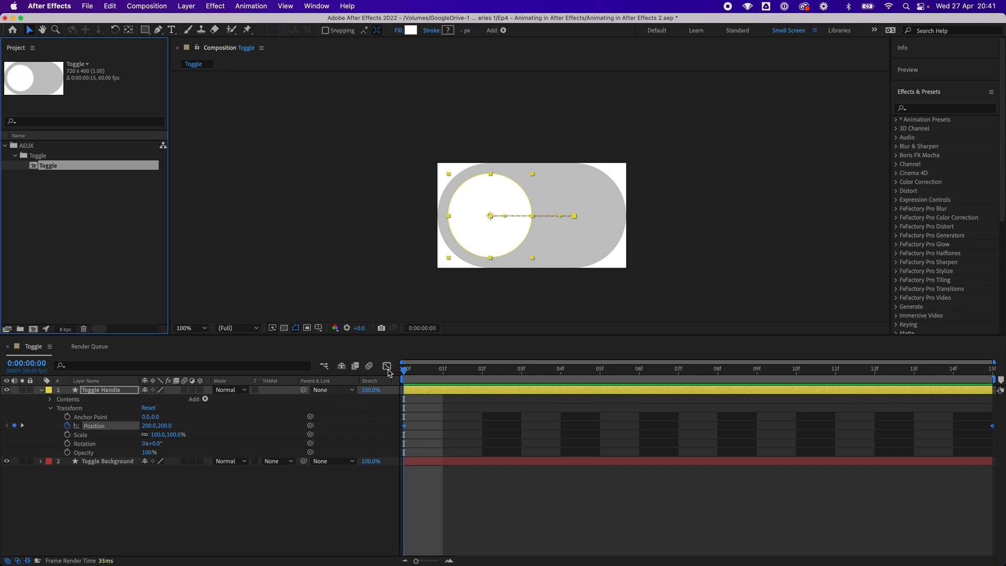
Show the Position curve in the Graph Editor and apply Easy Ease to both of the Toggle Handle's Position keyframes.
click(387, 365)
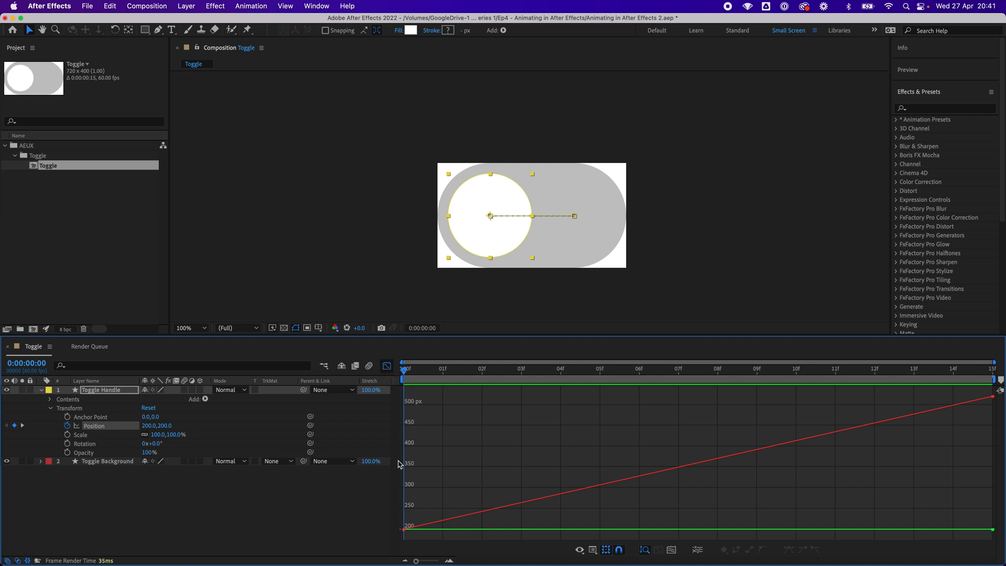
click(404, 529)
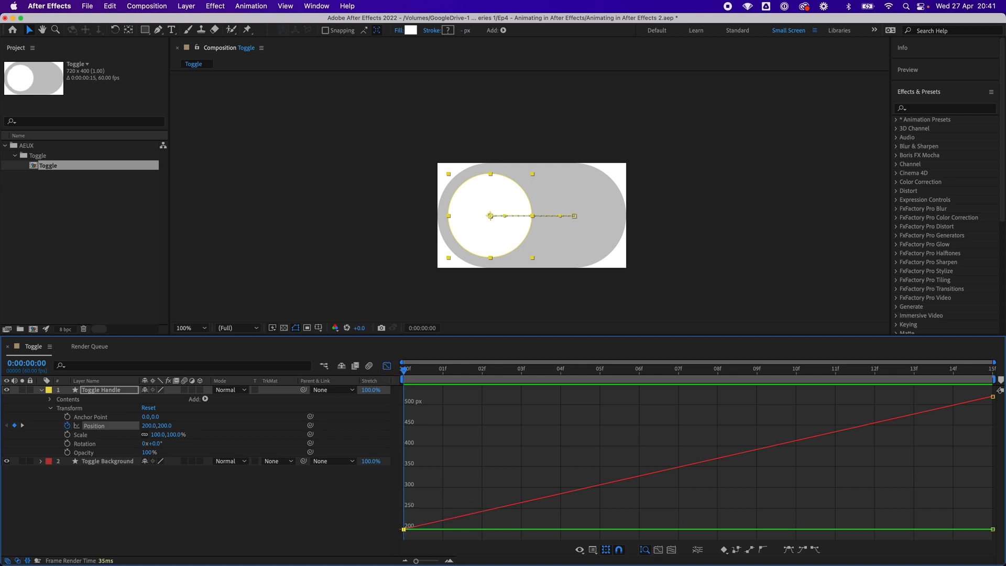
shift+click(993, 396)
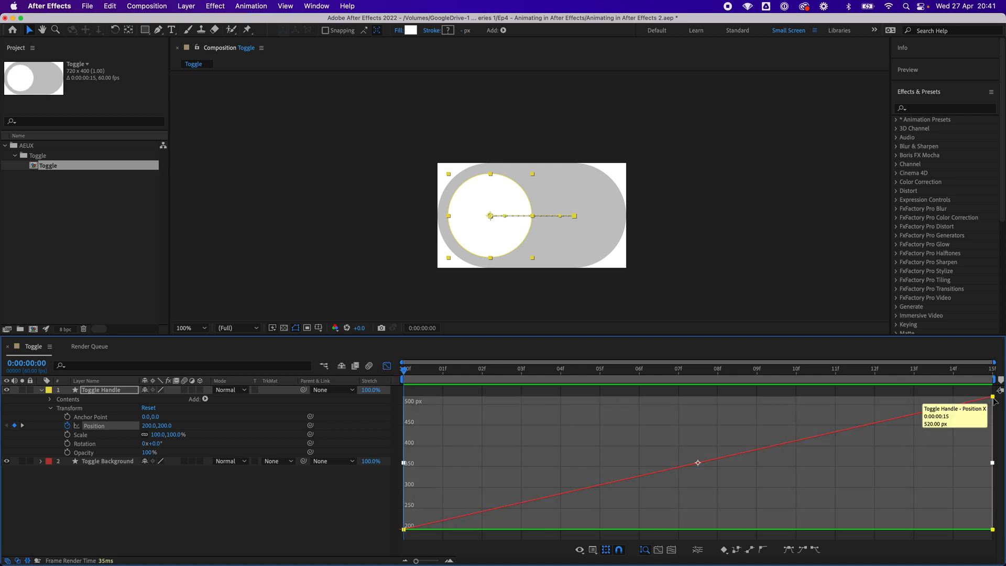
click(790, 554)
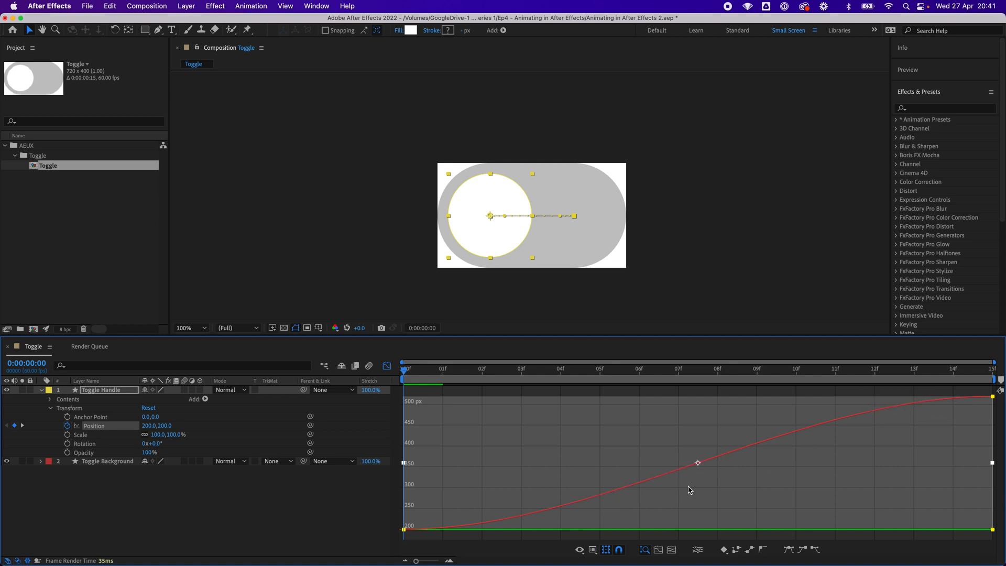
Switch to Figma and close the prototype preview of Page 5 to get back to the Micro Interactions Playground design.
mouse_move(314, 565)
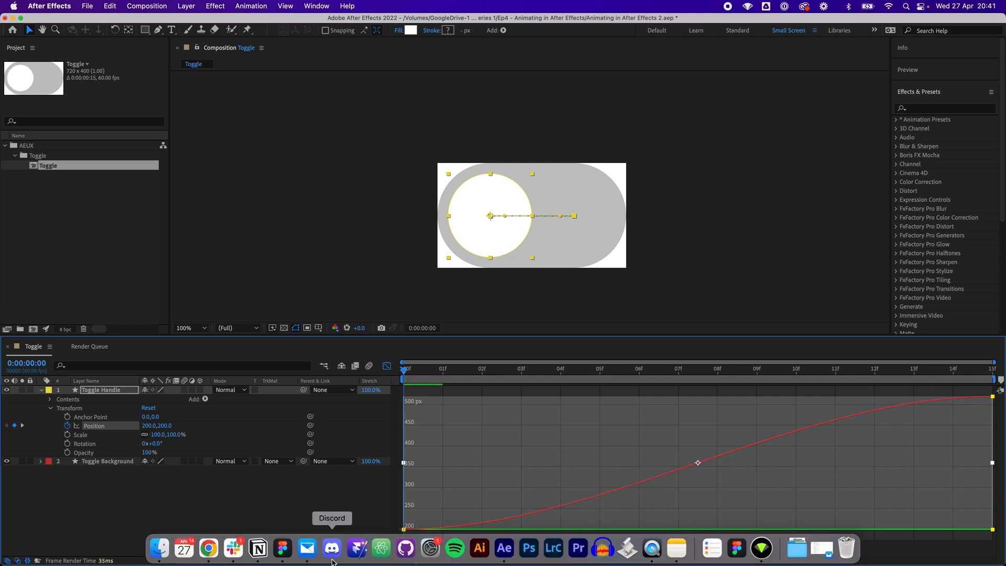
click(283, 550)
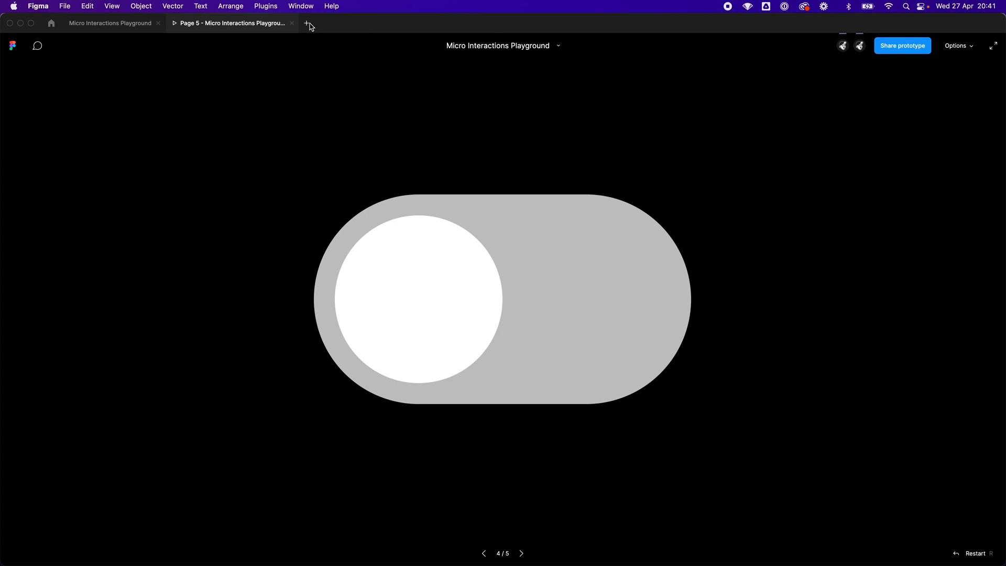
click(292, 23)
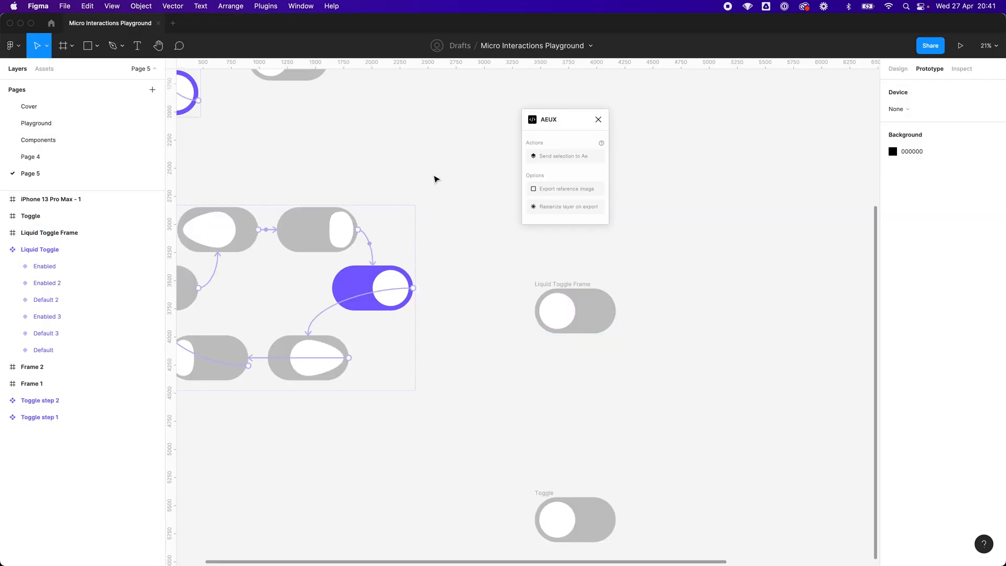
Select the Liquid Toggle's Default variant and review the easing options of its Smart animate click interaction, keeping Ease in.
drag(366, 134, 505, 266)
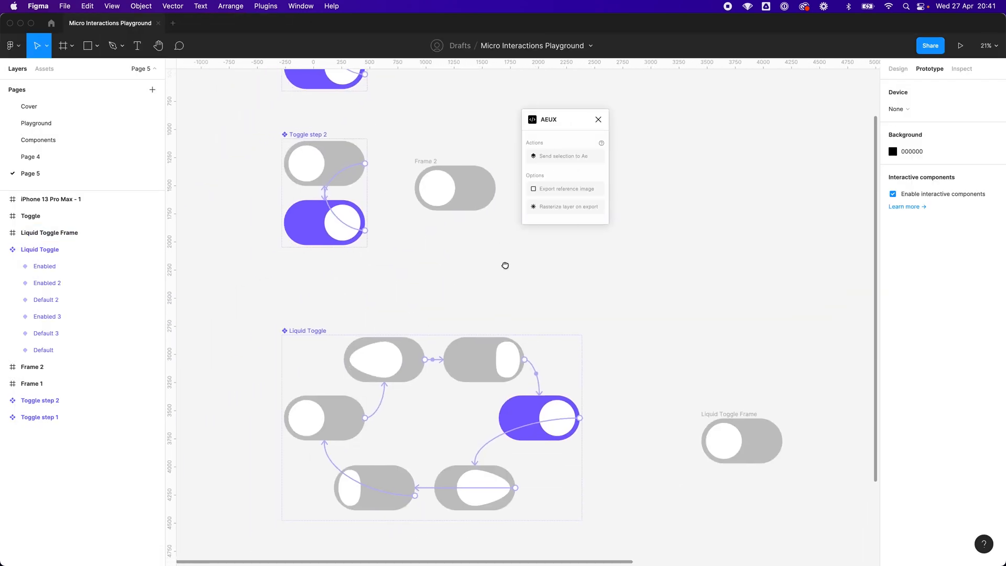
click(381, 407)
scroll(449, 241, down, 3)
scroll(449, 241, left, 3)
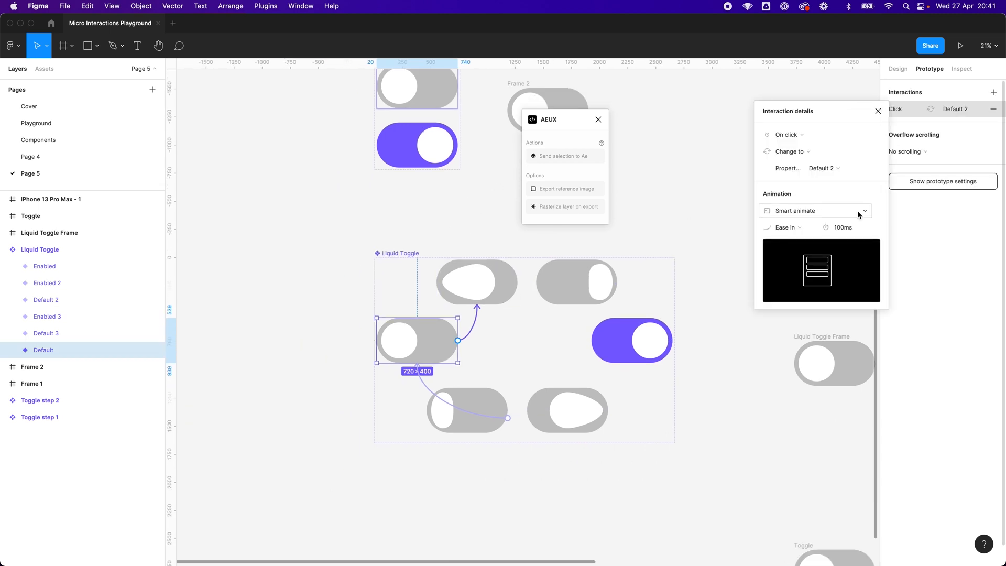
click(788, 227)
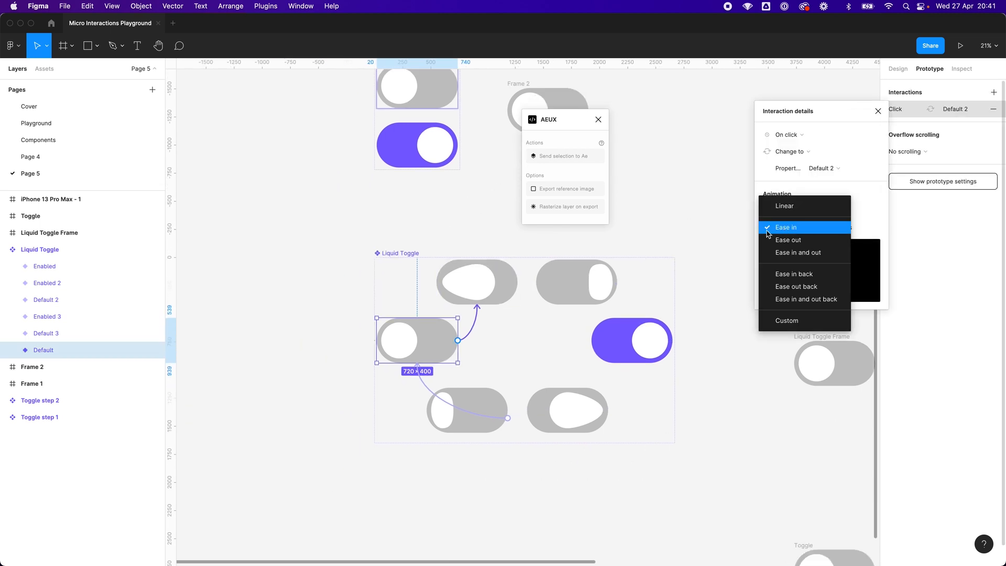
click(809, 233)
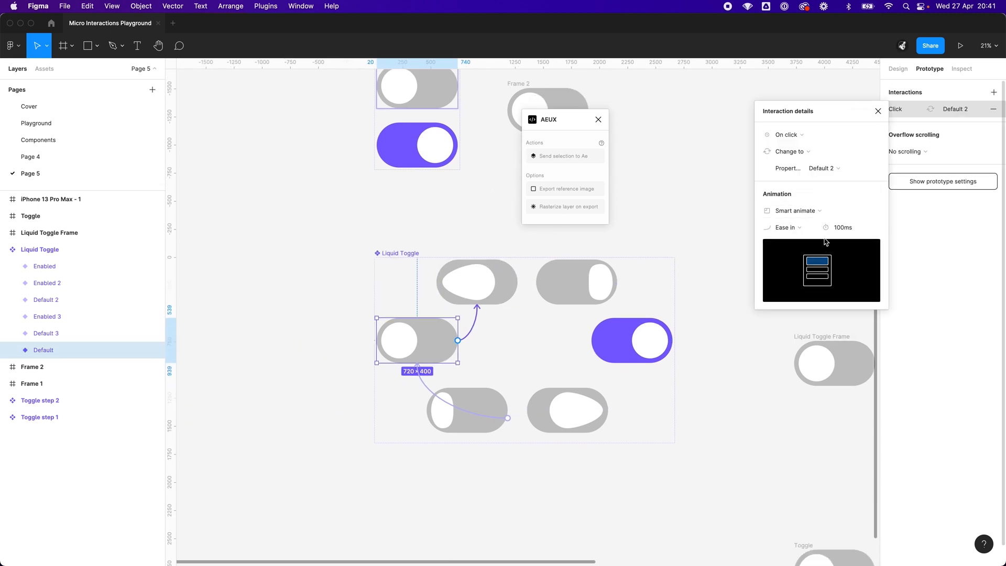
Show the Default variant's Ease in as a custom curve, then set its easing to Custom based on Ease in and out.
click(766, 229)
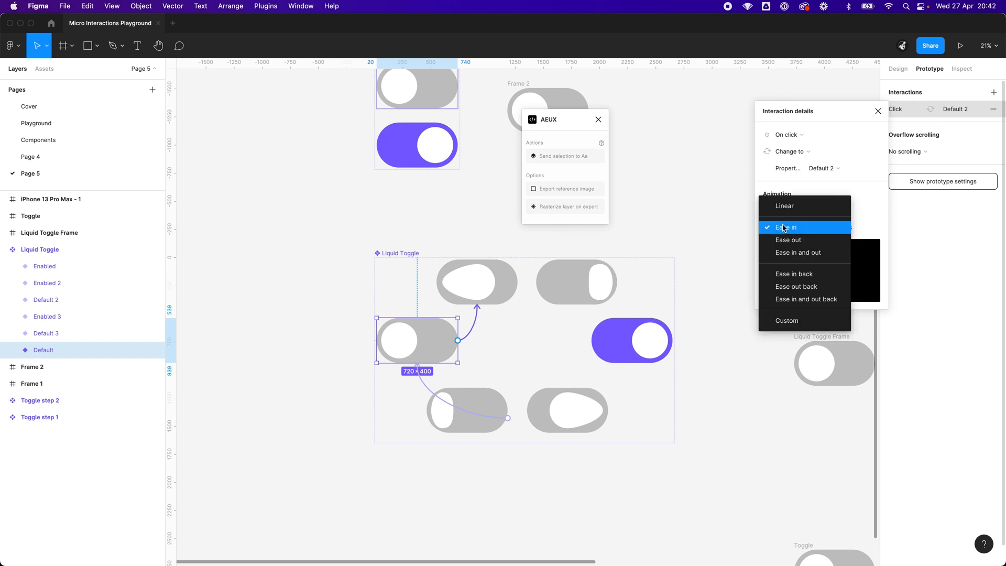
click(787, 320)
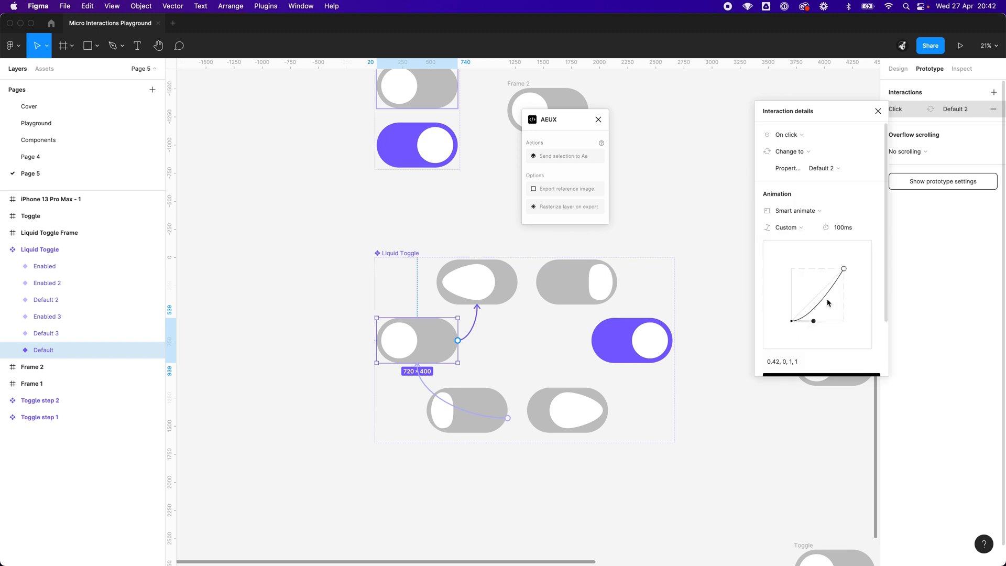
click(787, 227)
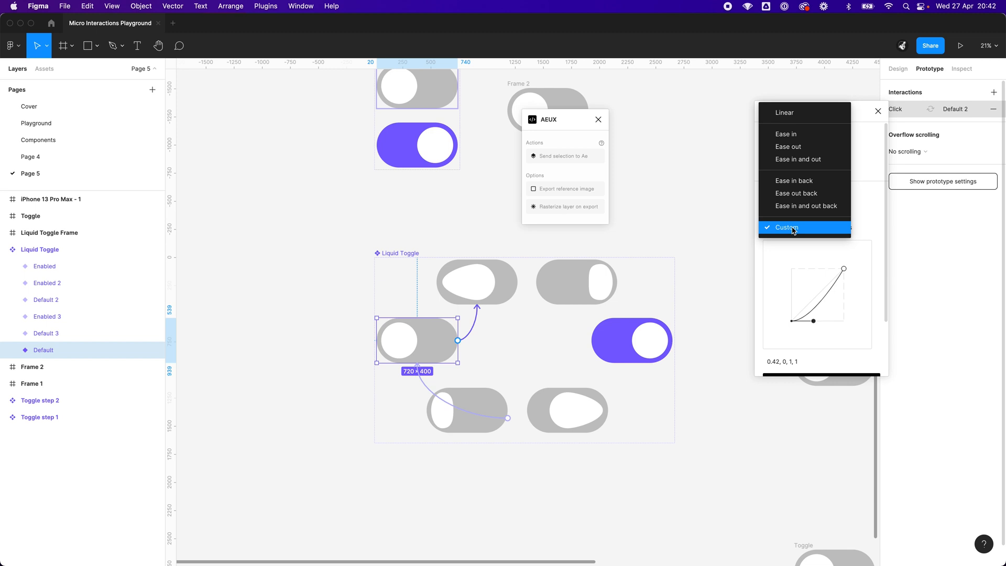
click(823, 159)
click(786, 227)
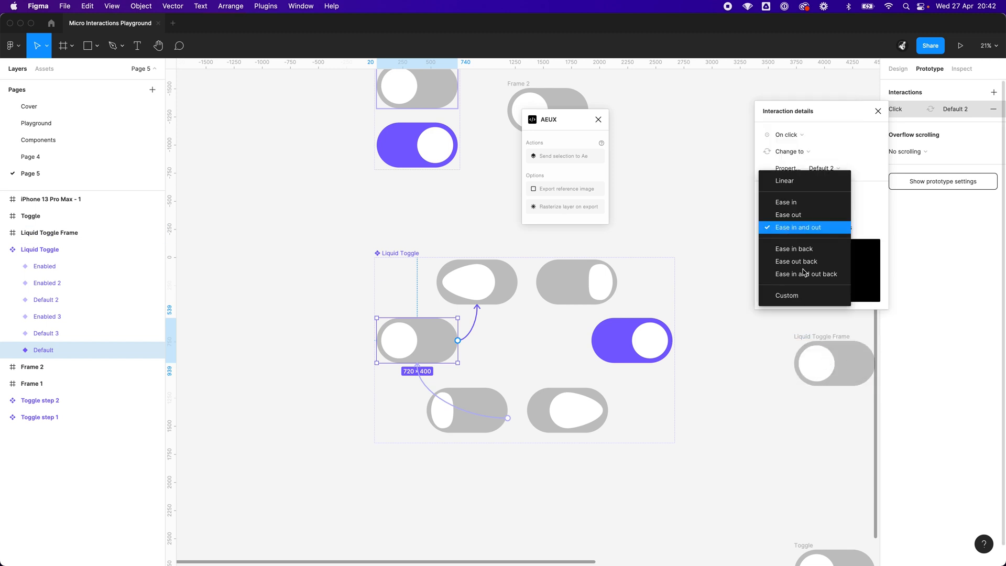
click(795, 294)
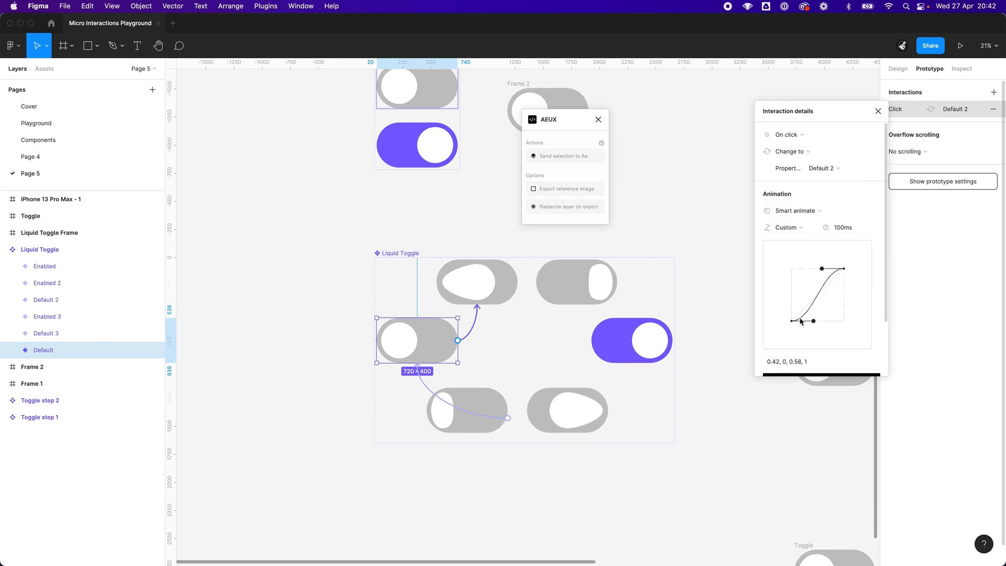
Switch to After Effects and preview the eased Toggle animation from the first frame and from frame 14.
mouse_move(299, 565)
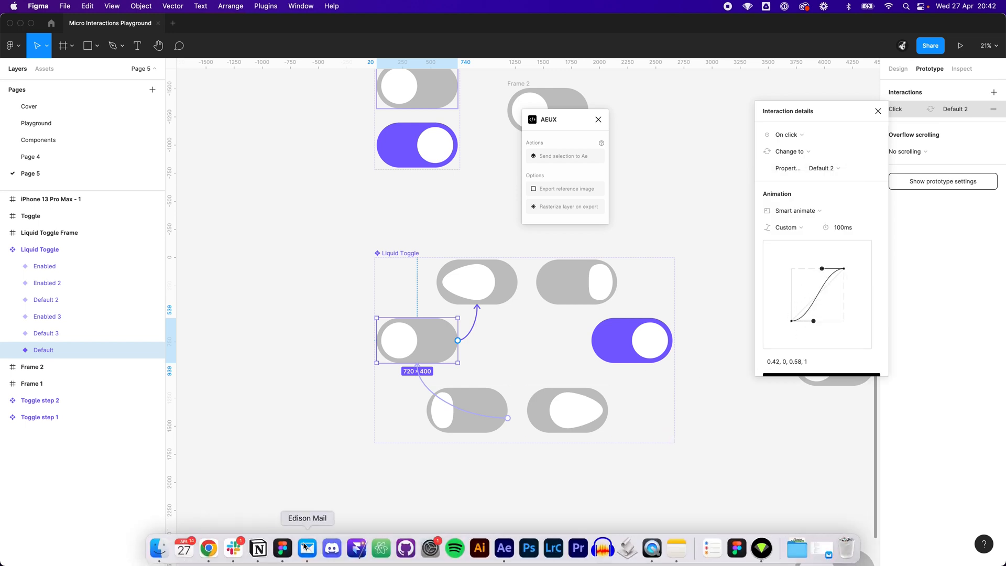
click(504, 548)
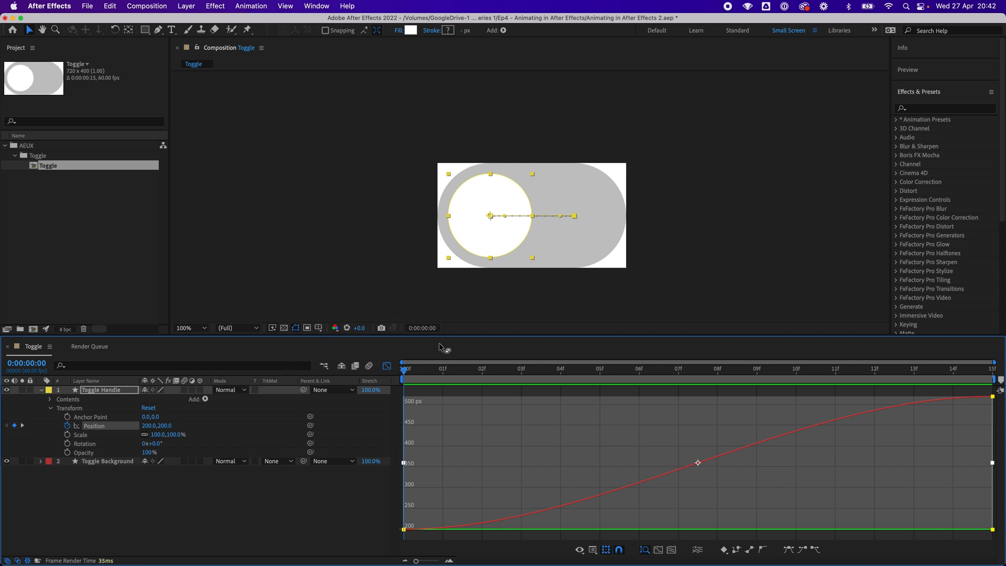
click(479, 326)
key(space)
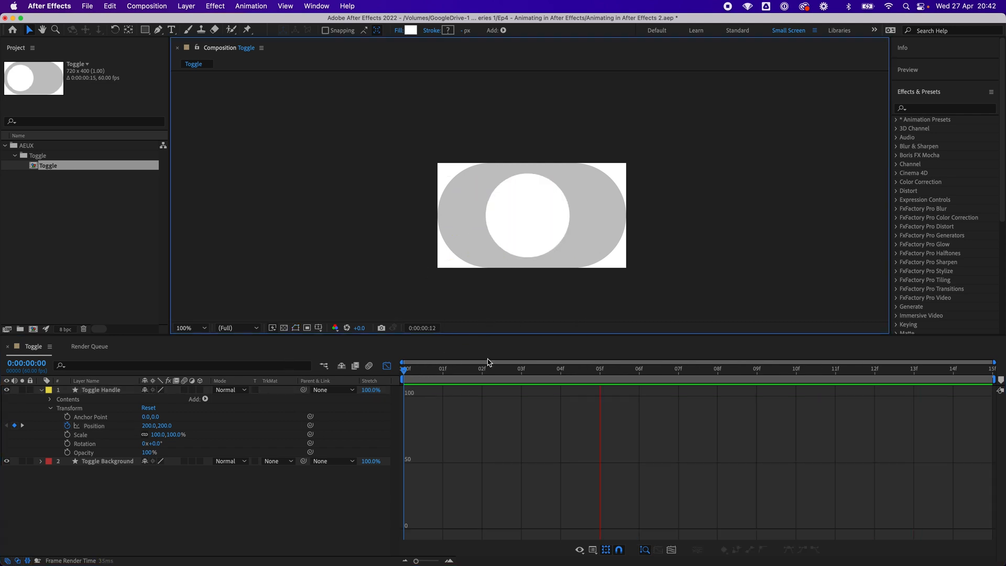
key(space)
drag(482, 371, 953, 369)
key(space)
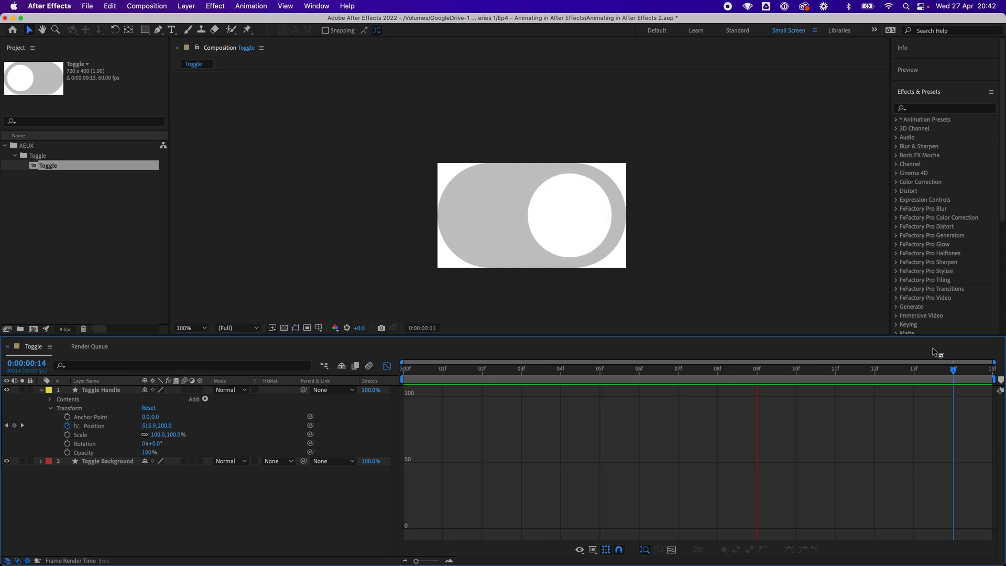
key(space)
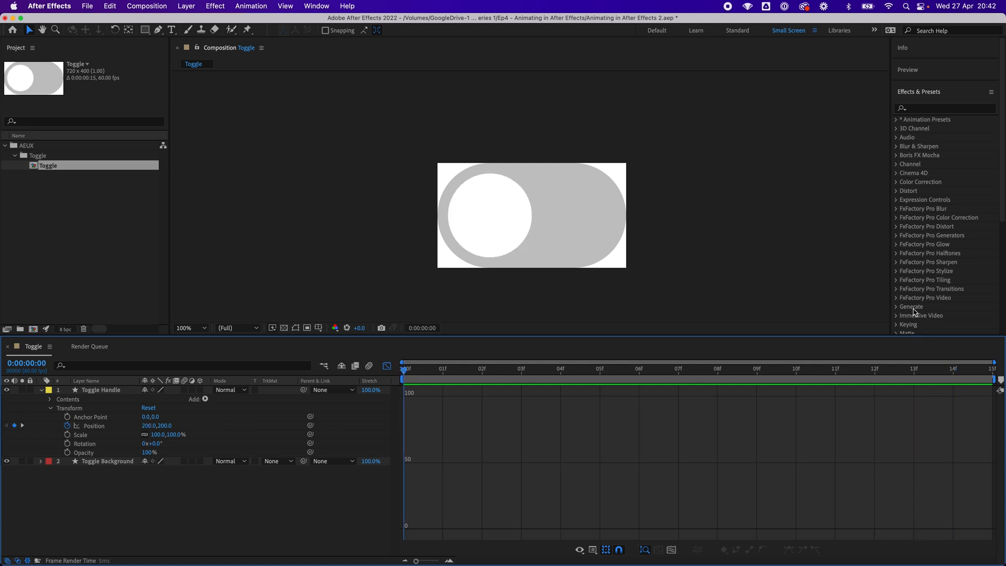
Set the Toggle composition's duration to 0:00:00:30.
key(super+k)
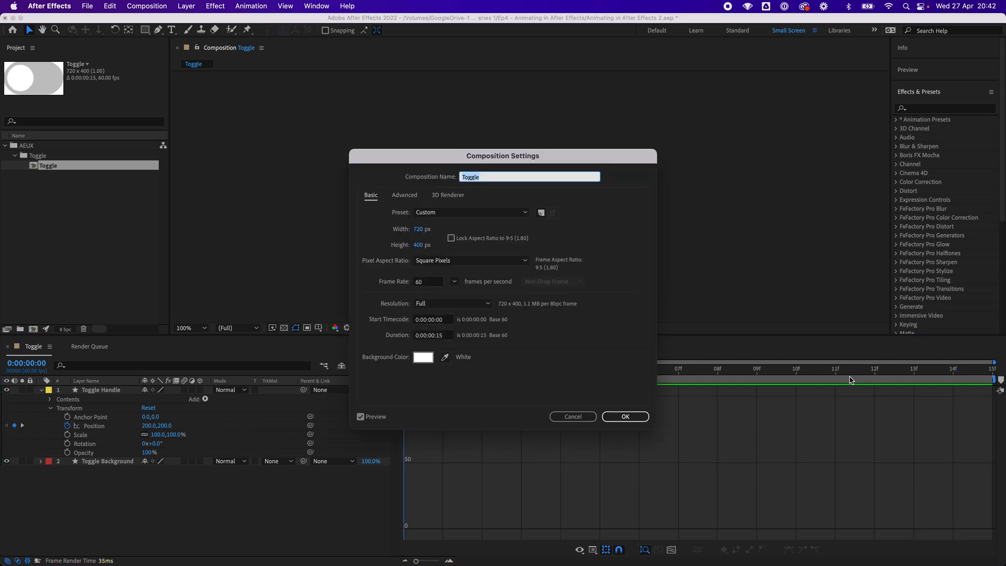
click(444, 336)
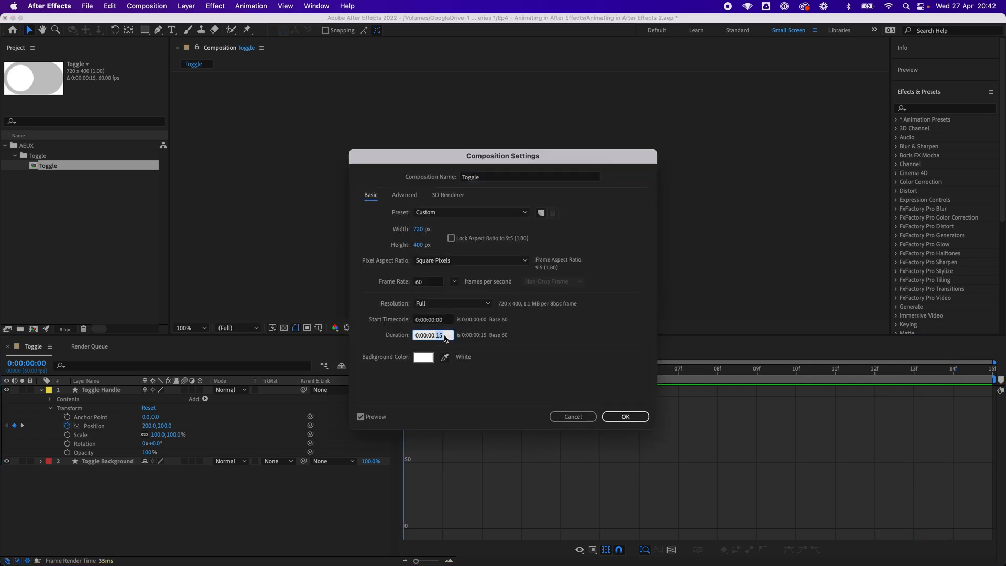
text(30)
key(Return)
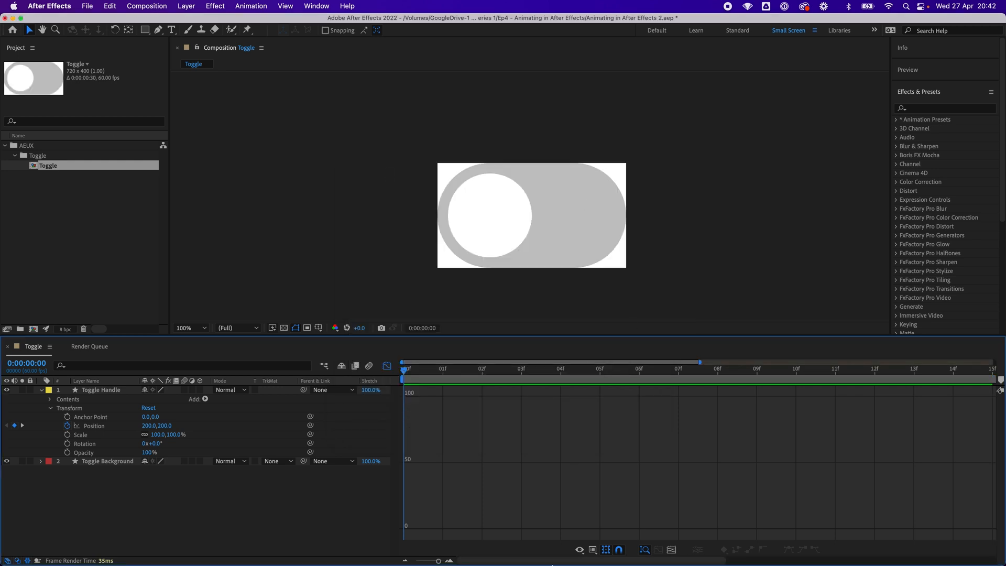
Return the timeline to layer bars and extend both the Toggle Handle and Toggle Background layers to frame 30.
click(387, 365)
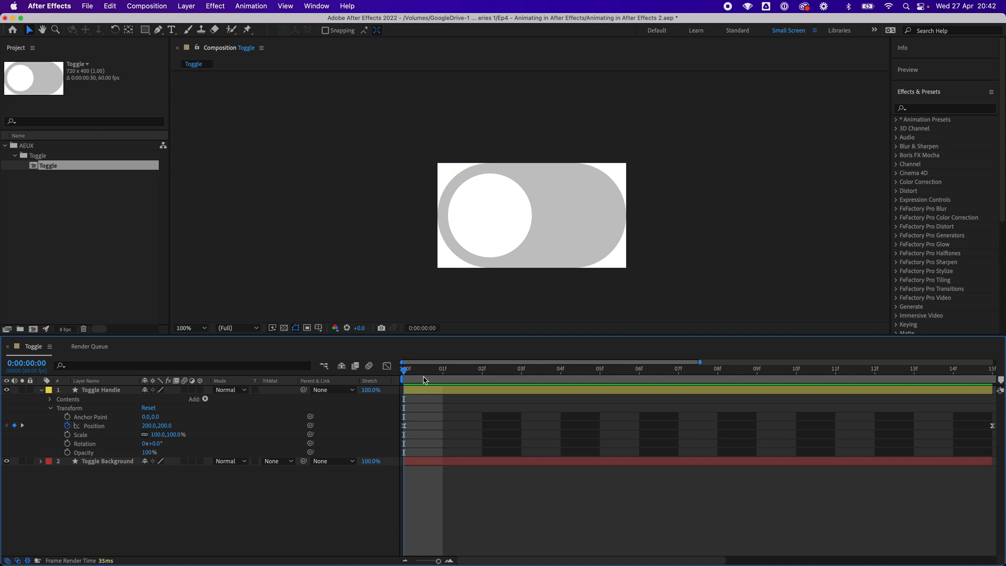
key(space)
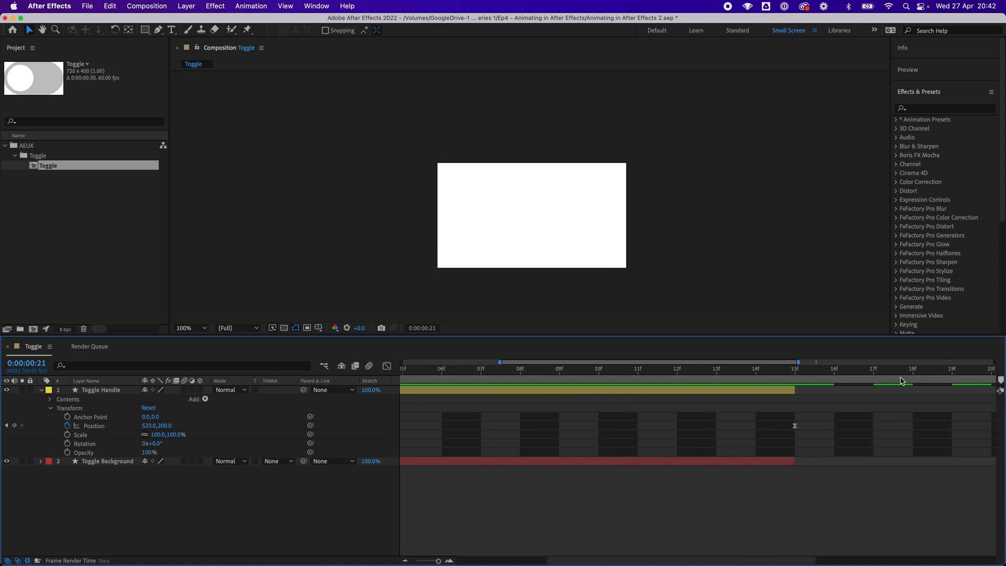
key(space)
drag(438, 561, 392, 562)
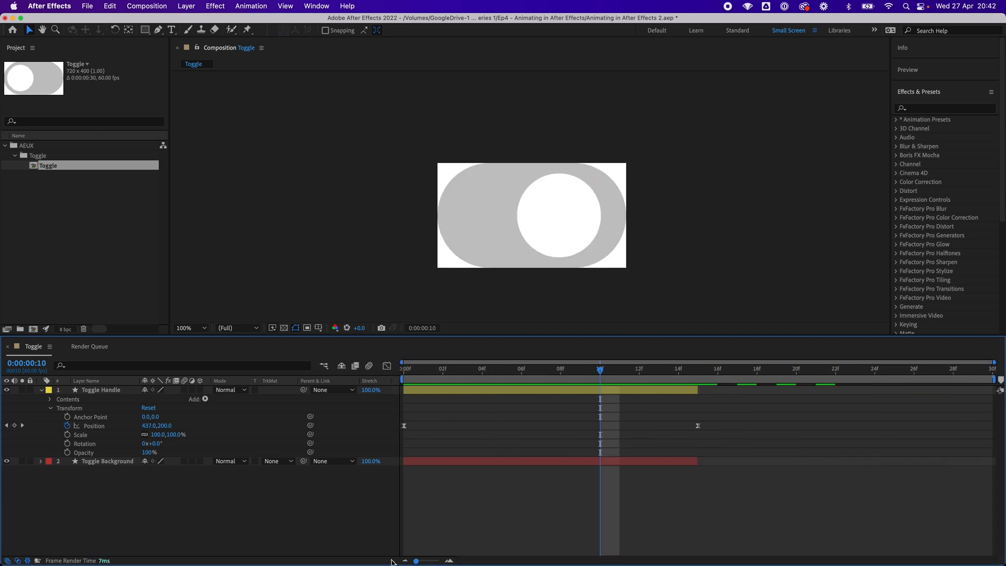
key(space)
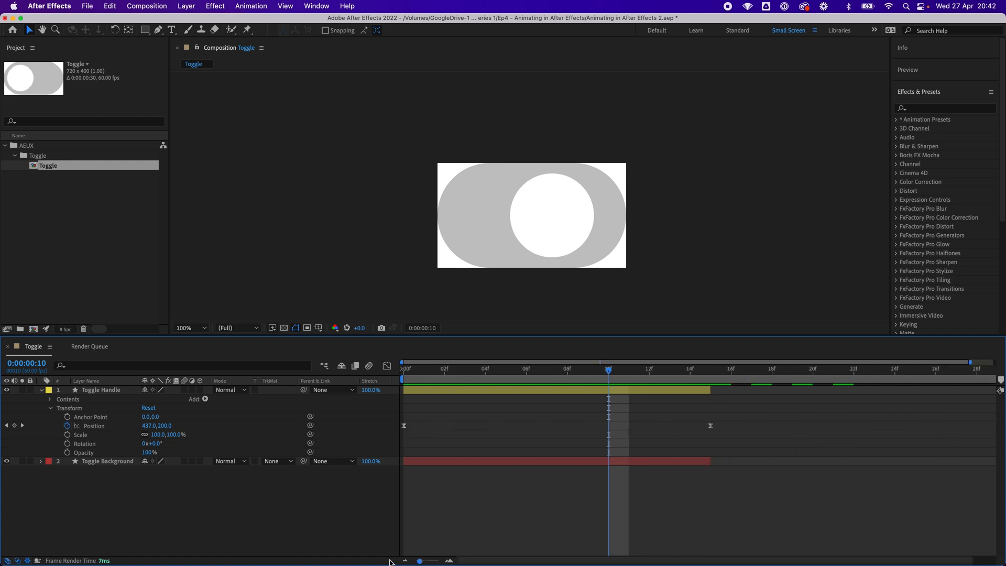
key(space)
click(683, 391)
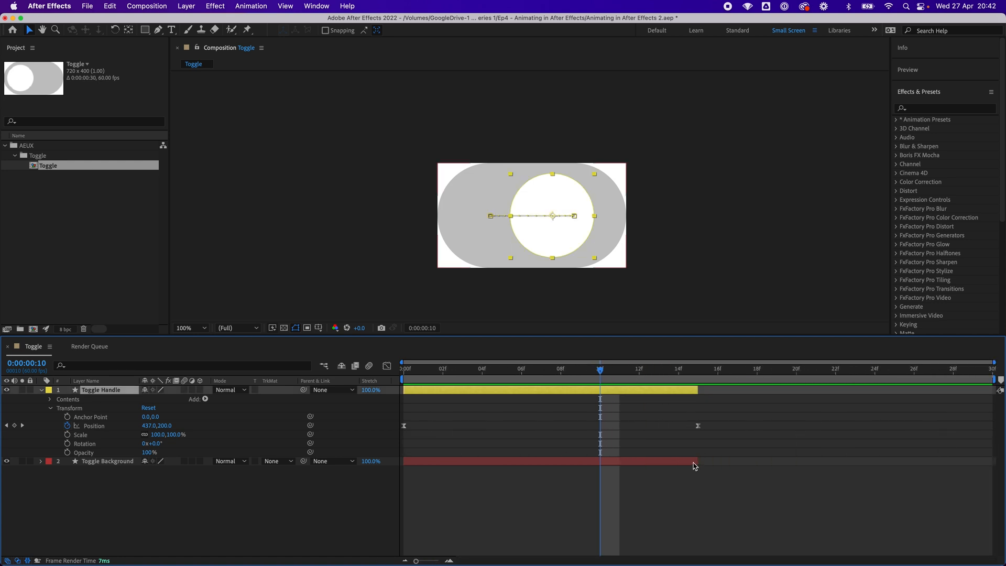
shift+click(695, 462)
drag(696, 462, 996, 453)
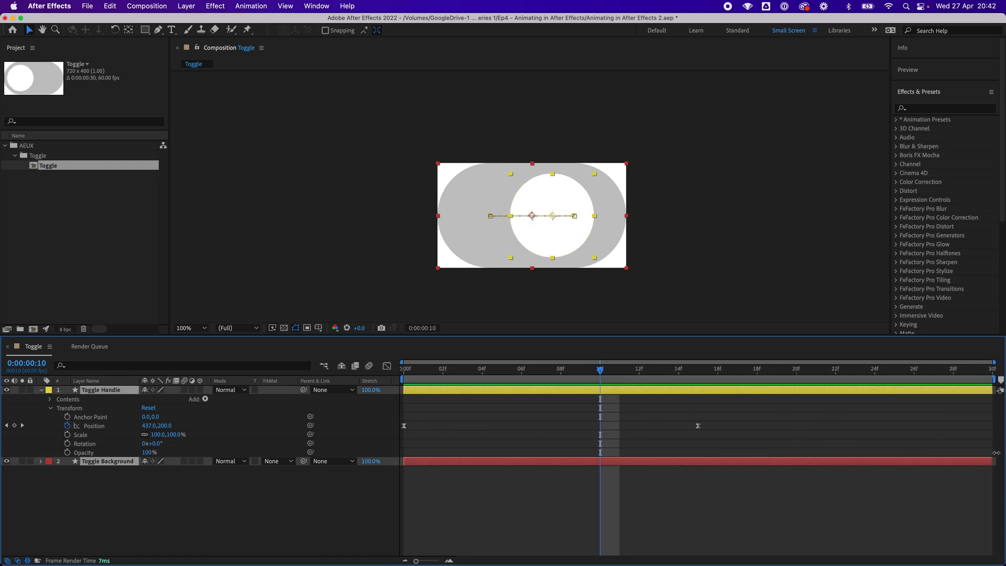
Move the Toggle Handle's ending Position keyframe to frame 30 and preview the animation from the first frame.
click(703, 442)
click(697, 426)
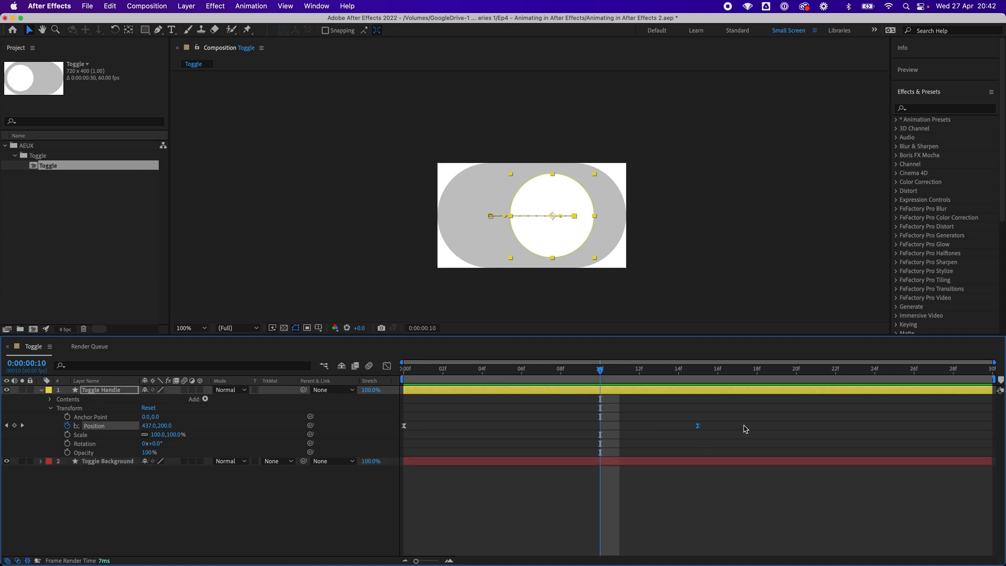
drag(745, 429, 993, 428)
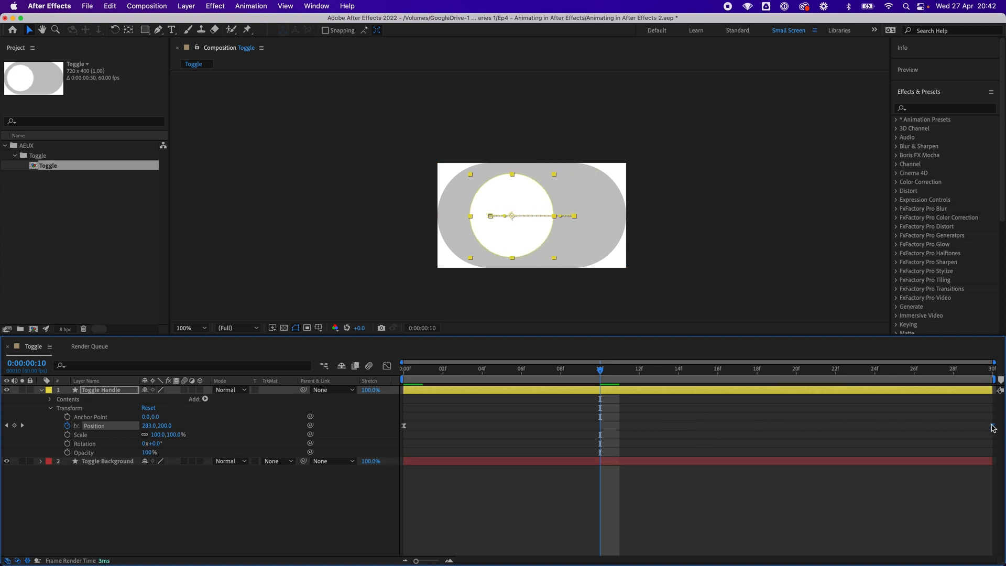
drag(600, 372, 405, 371)
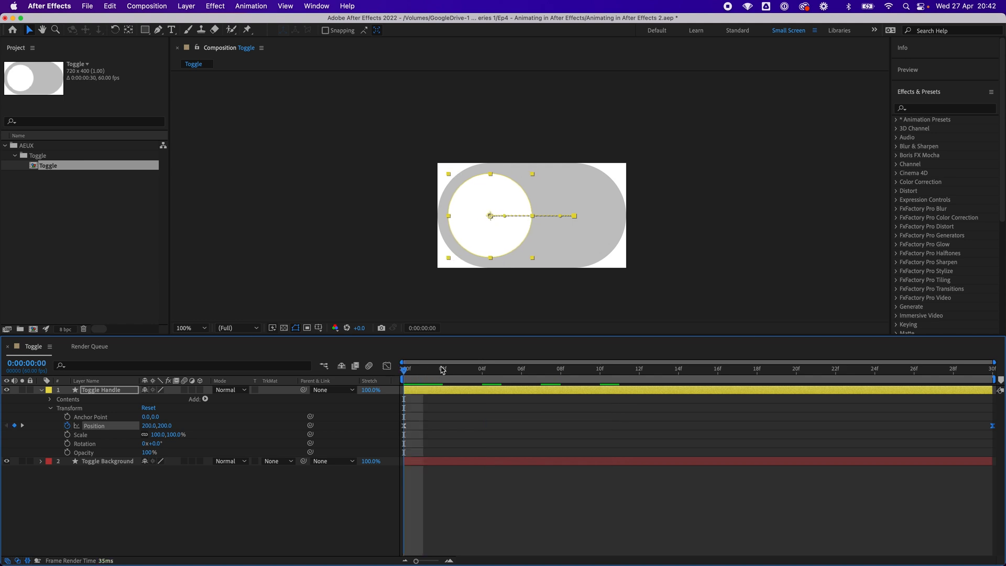
key(space)
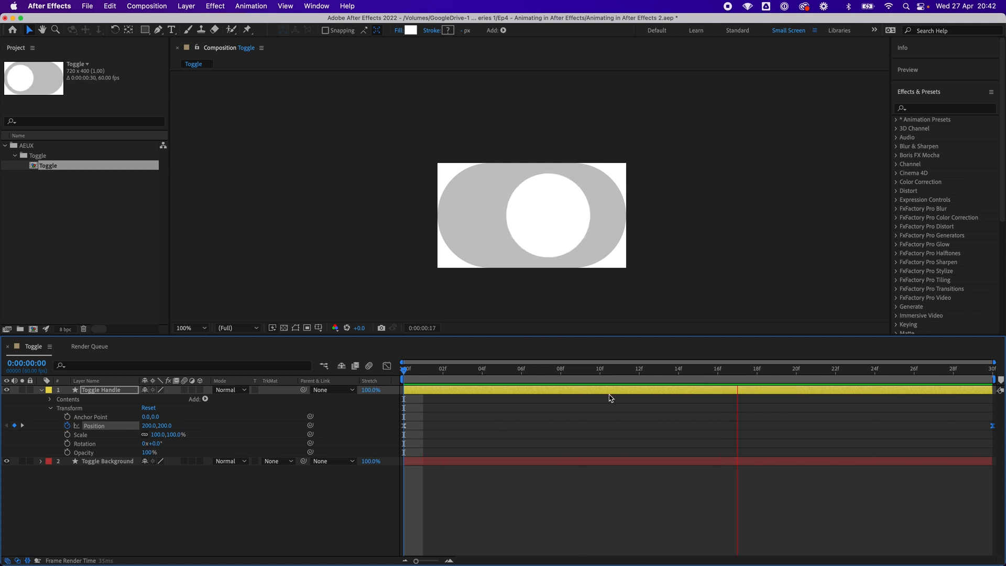
key(space)
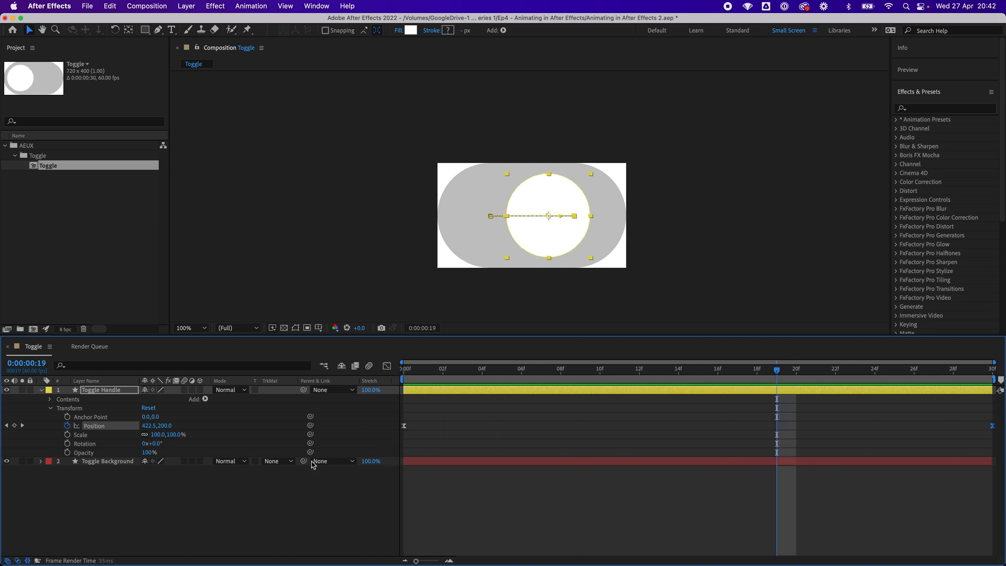
Show the Position curve in the Graph Editor and convert both of the Toggle Handle's Position keyframes to linear.
click(387, 366)
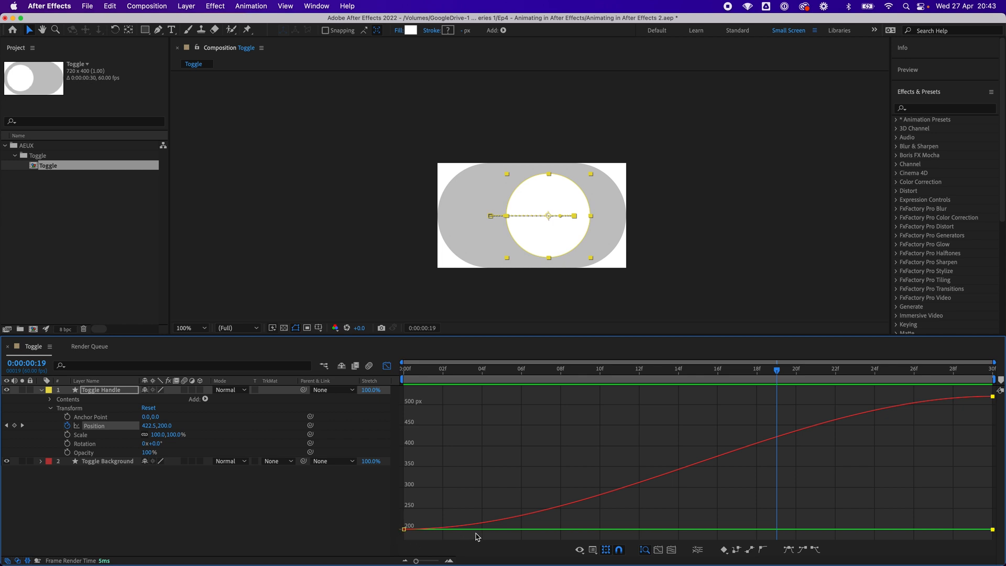
click(404, 530)
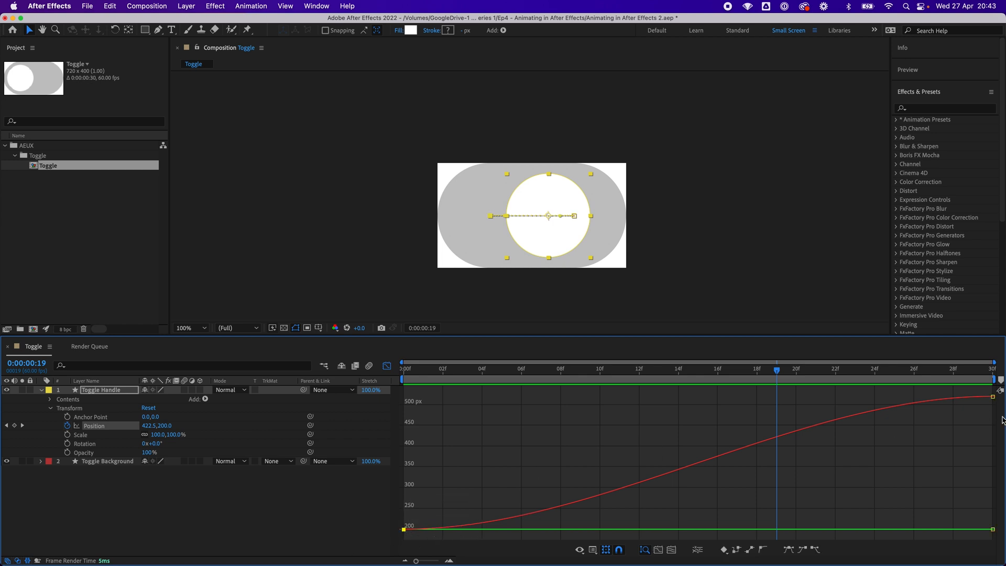
shift+click(992, 396)
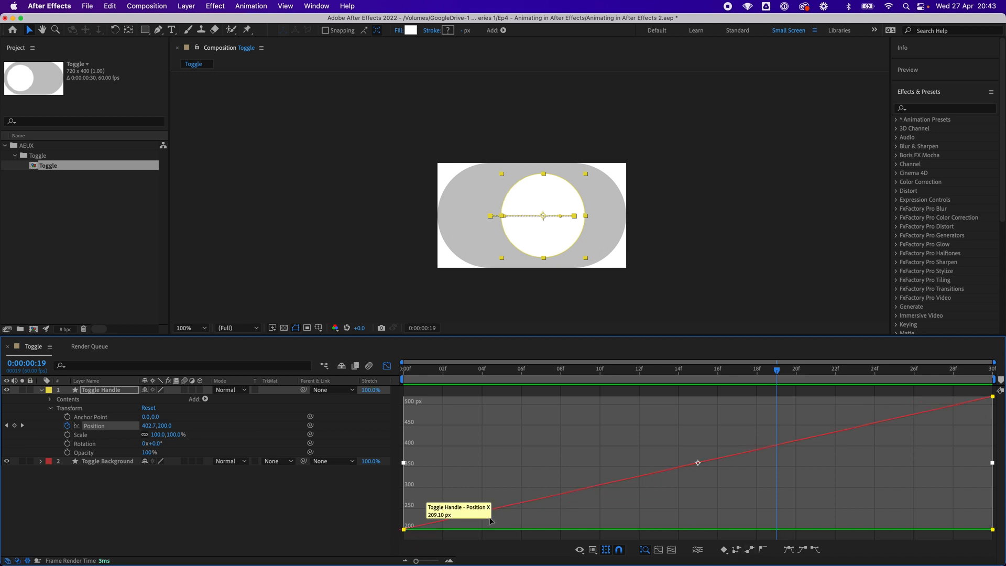
Preview the handle's linear motion from the start of the composition and return to the first frame.
drag(429, 371, 397, 369)
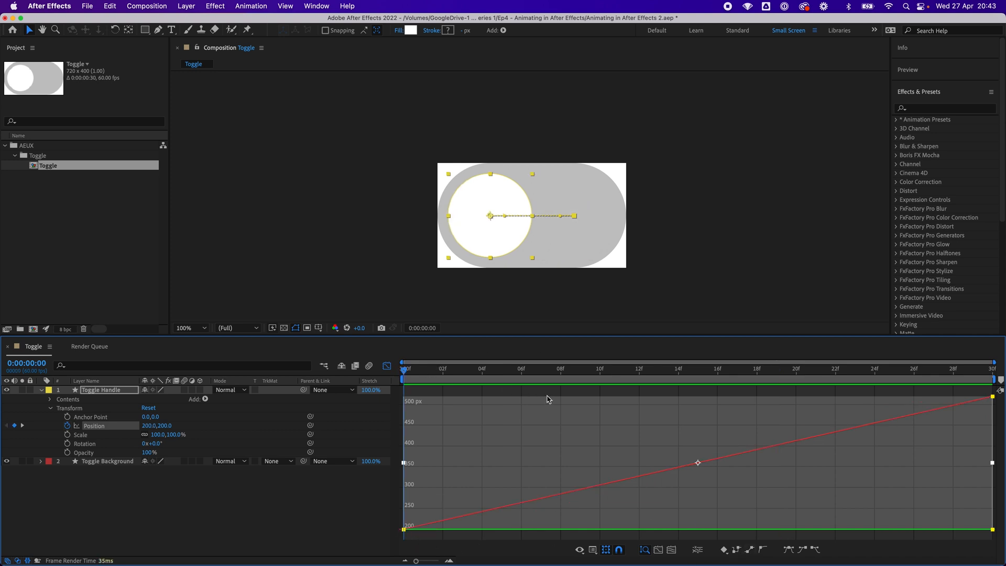
key(space)
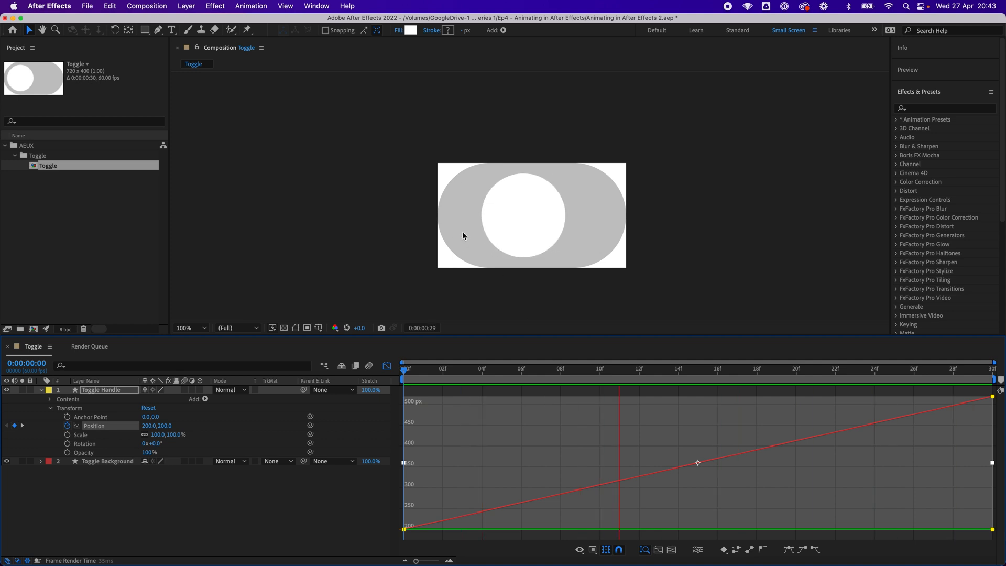
click(503, 357)
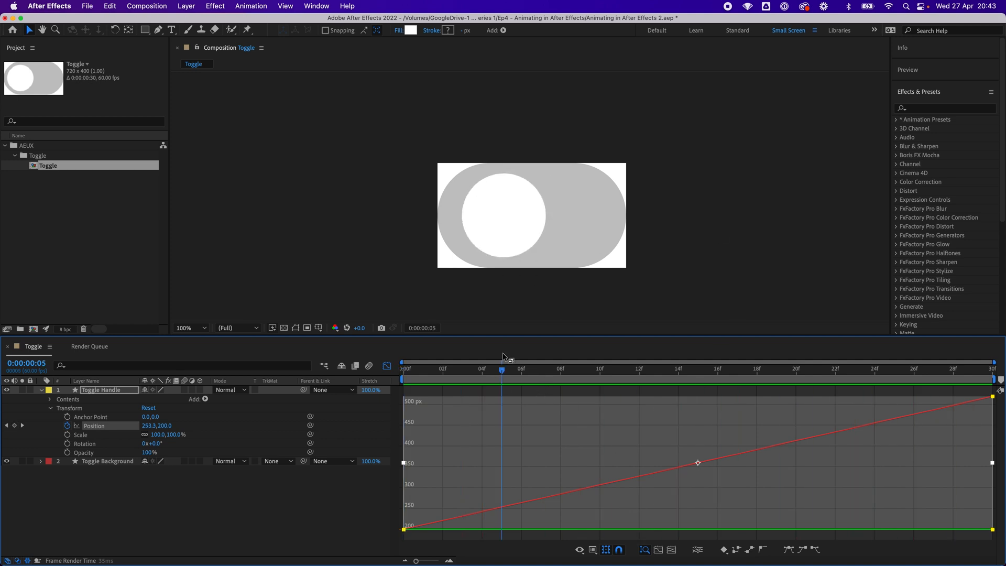
drag(508, 370, 378, 367)
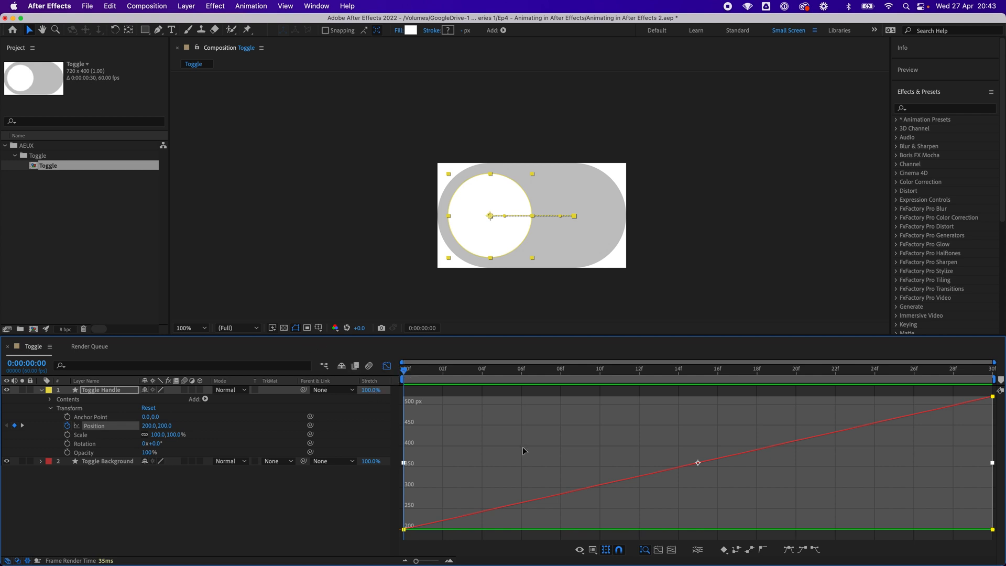
Apply Easy Ease to both of the Toggle Handle's Position keyframes, preview the motion, and return to the first frame.
click(792, 551)
key(space)
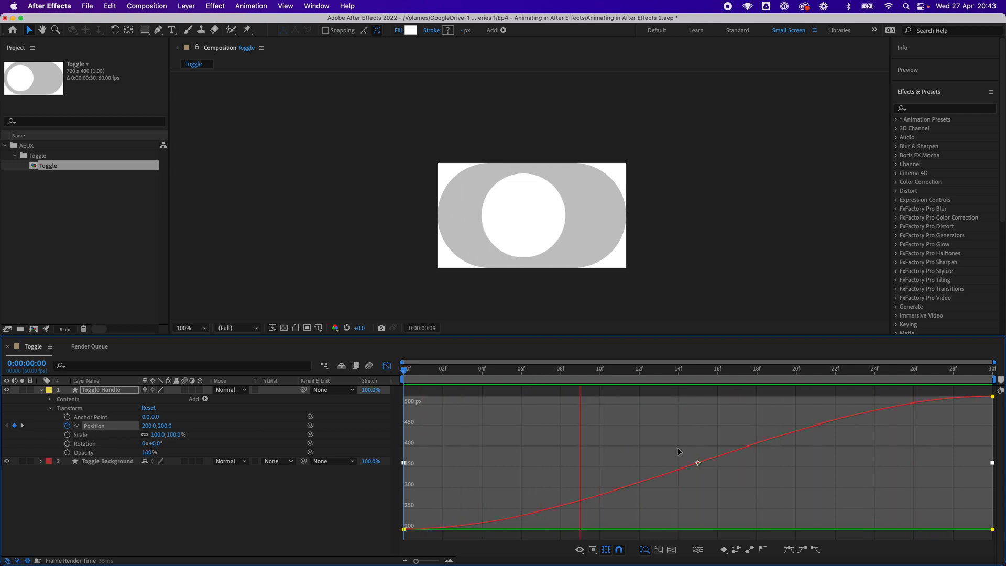
key(space)
drag(717, 371, 599, 370)
key(Home)
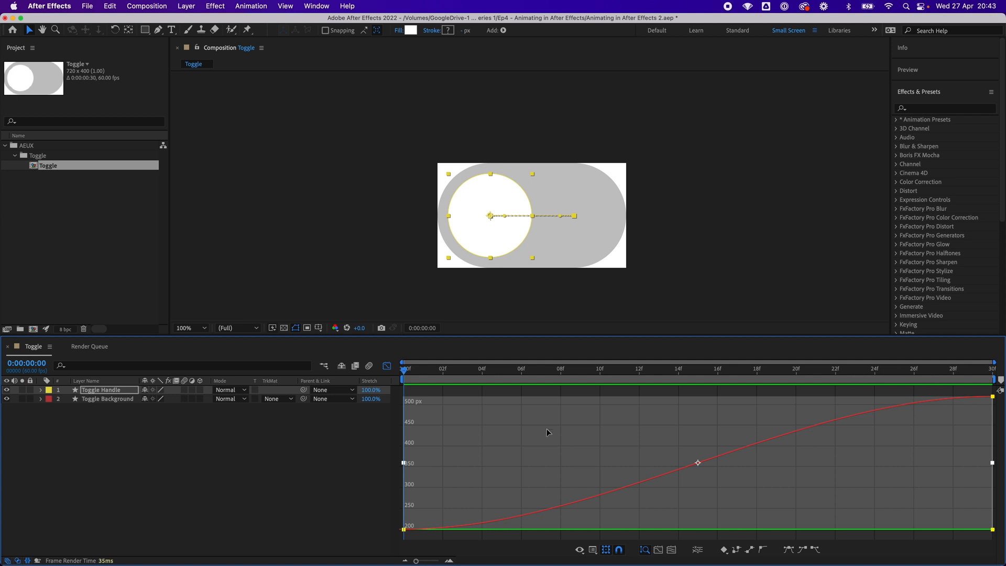
Return the timeline to layer bars and scrub and play through the handle's eased motion.
click(387, 365)
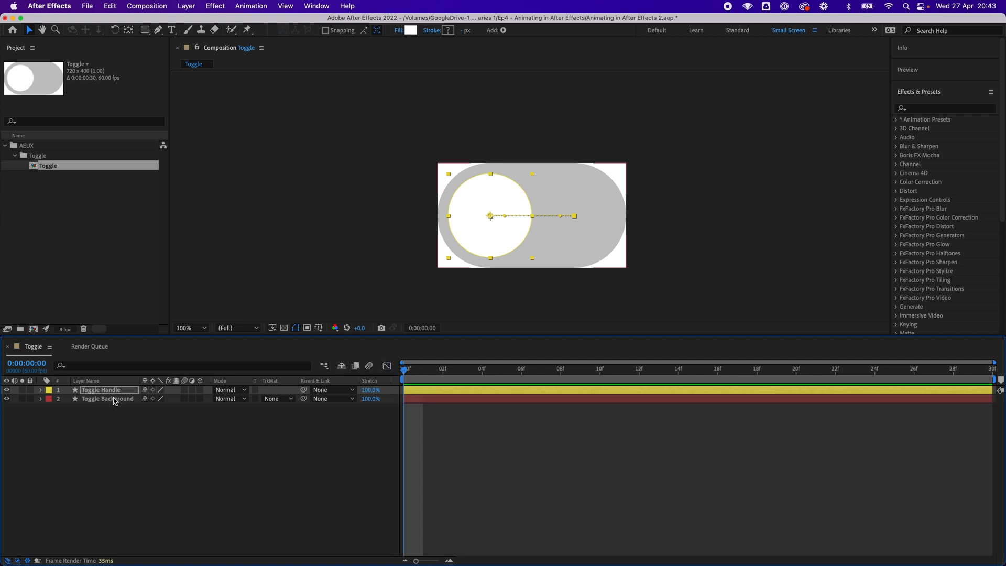
drag(411, 373, 995, 377)
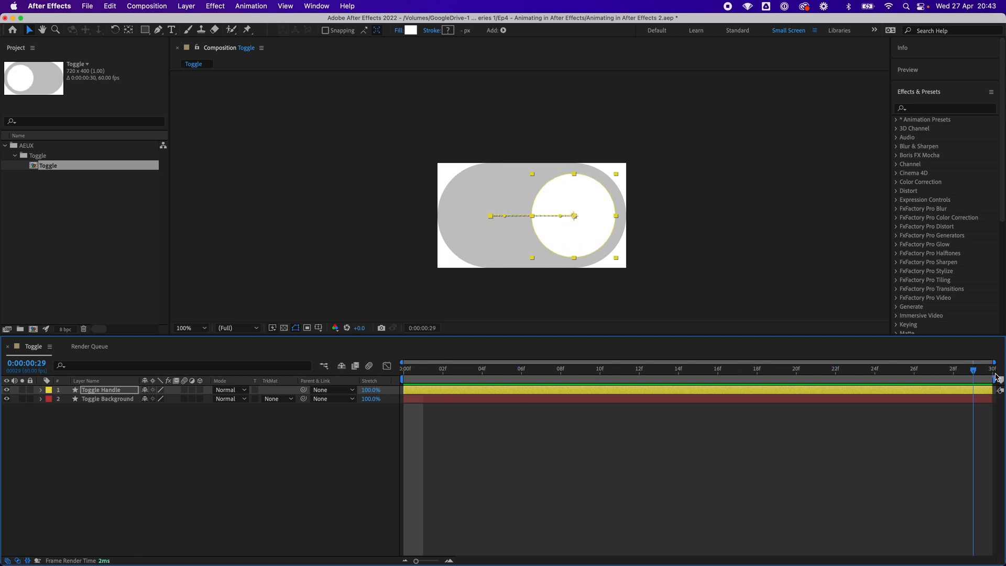
key(space)
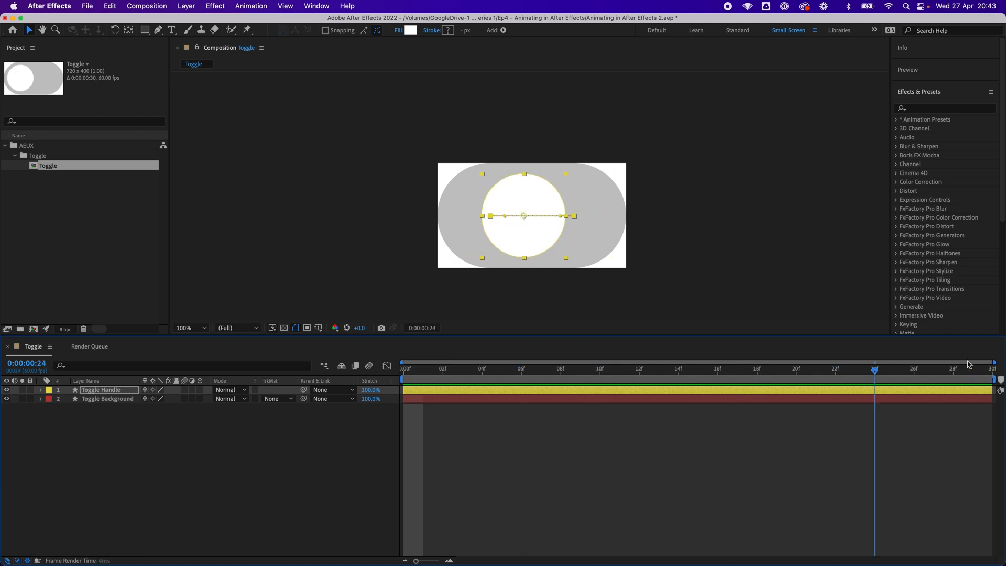
key(space)
drag(995, 377, 480, 379)
key(space)
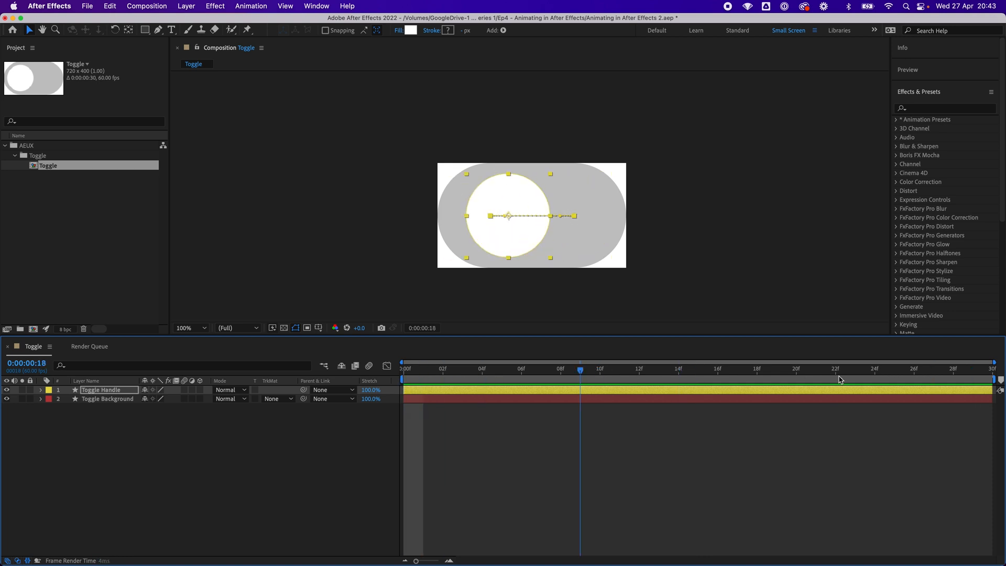
Reveal the Toggle Background's Fill 1 properties and start a Color keyframe at the first frame.
click(40, 399)
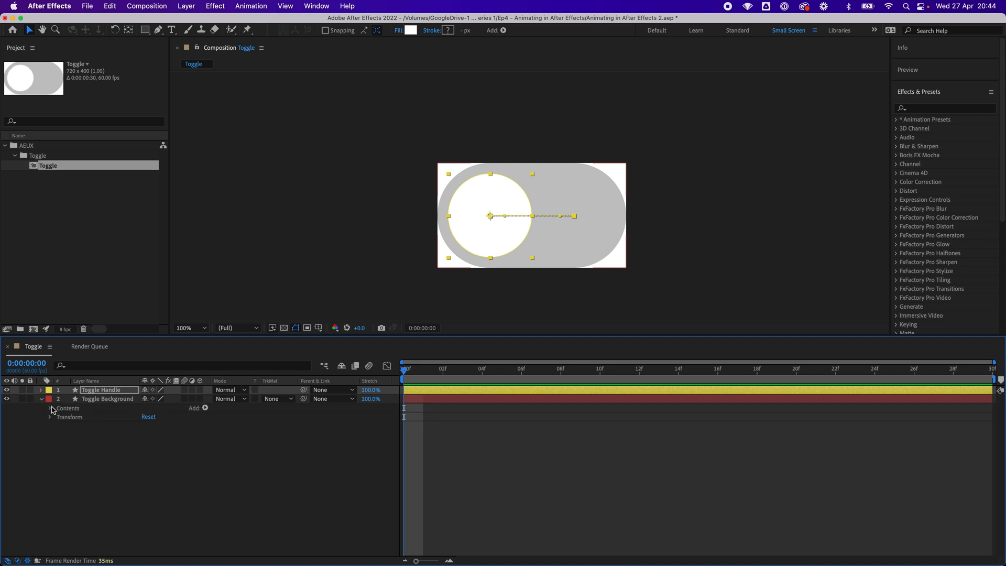
click(50, 408)
click(59, 417)
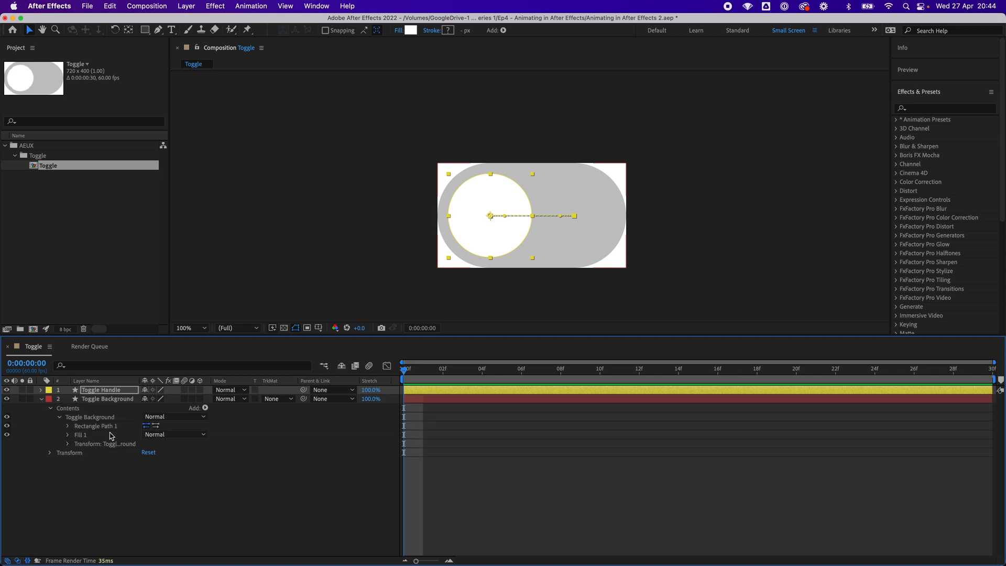
click(87, 435)
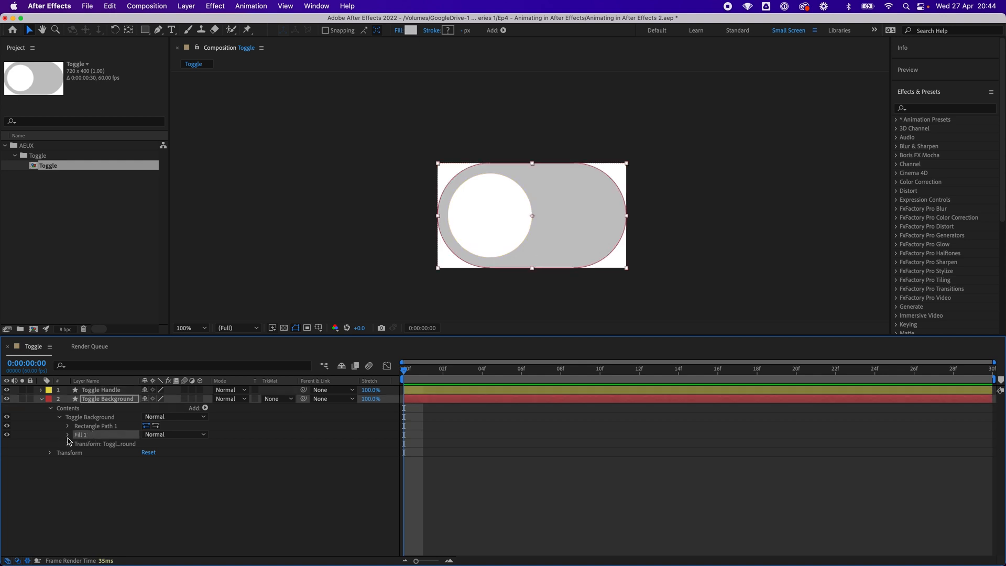
click(67, 435)
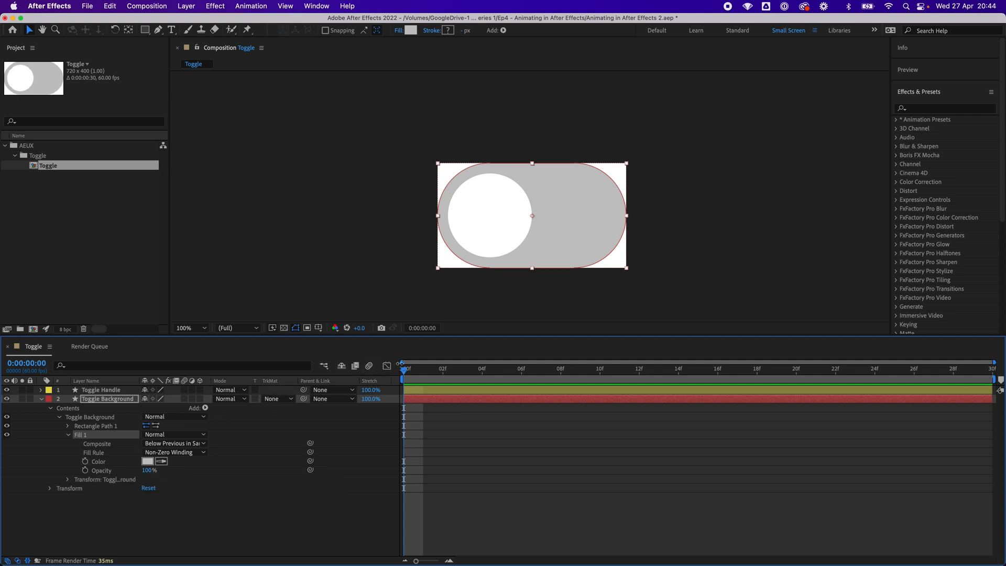
click(86, 461)
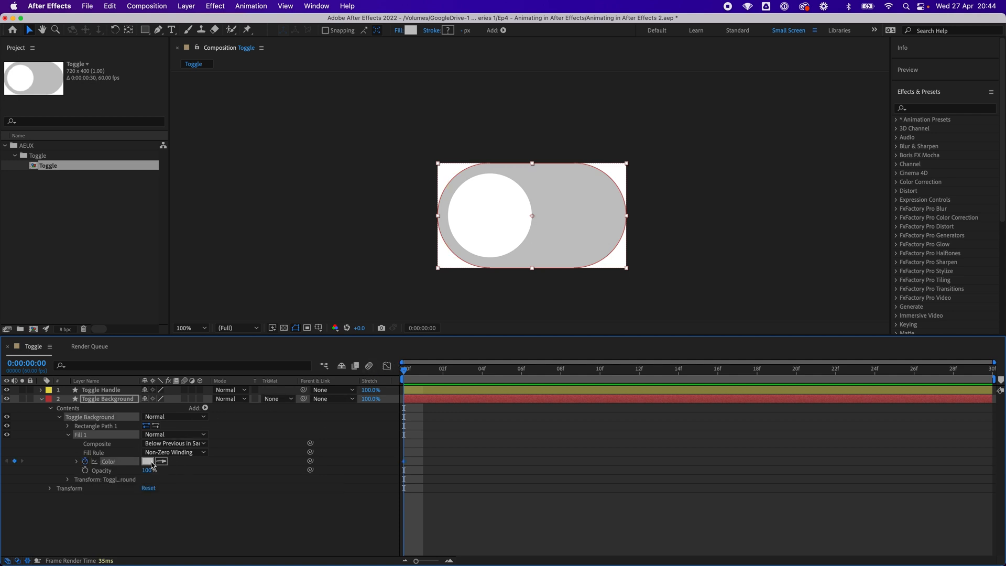
Move the current time to frame 29, and in Figma copy the fill code 7B61FF from the Enabled variant's Toggle Background.
drag(406, 370, 973, 369)
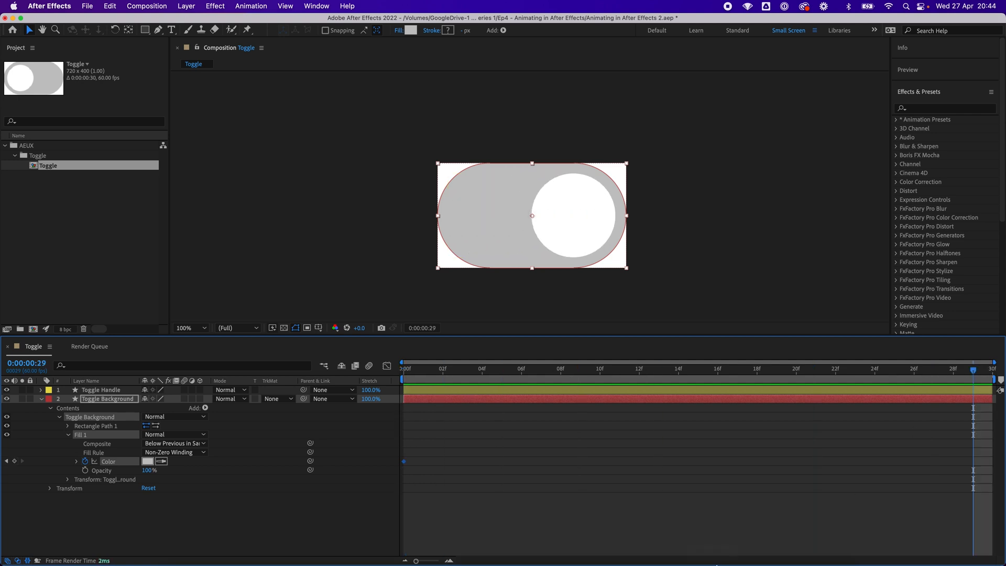
click(283, 545)
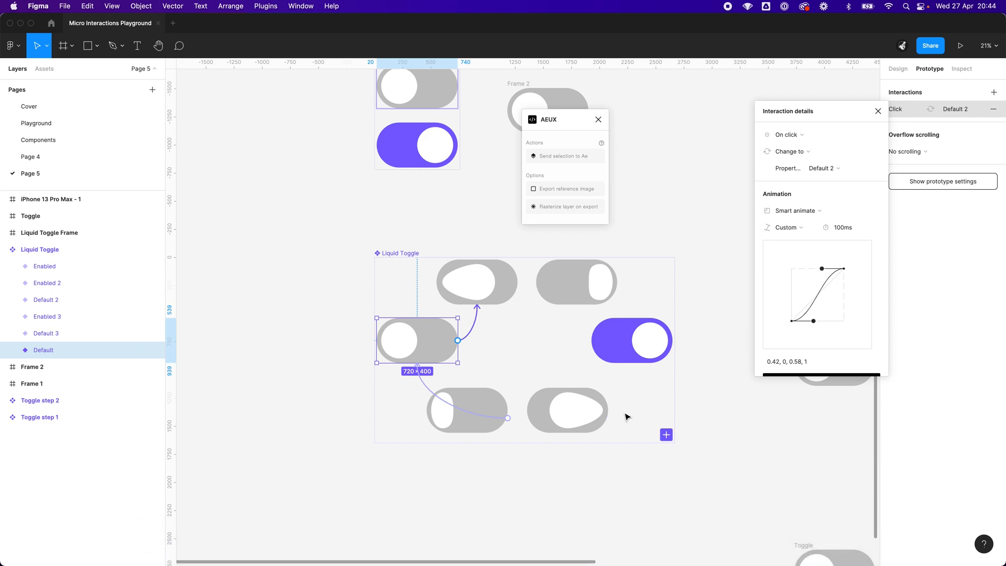
click(608, 343)
double_click(606, 338)
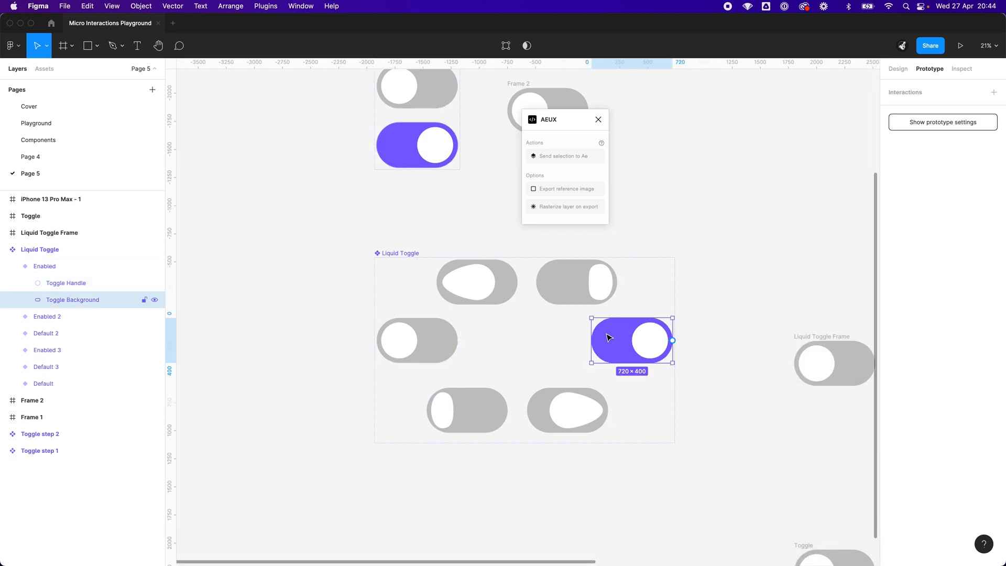
click(896, 68)
click(913, 299)
key(super+c)
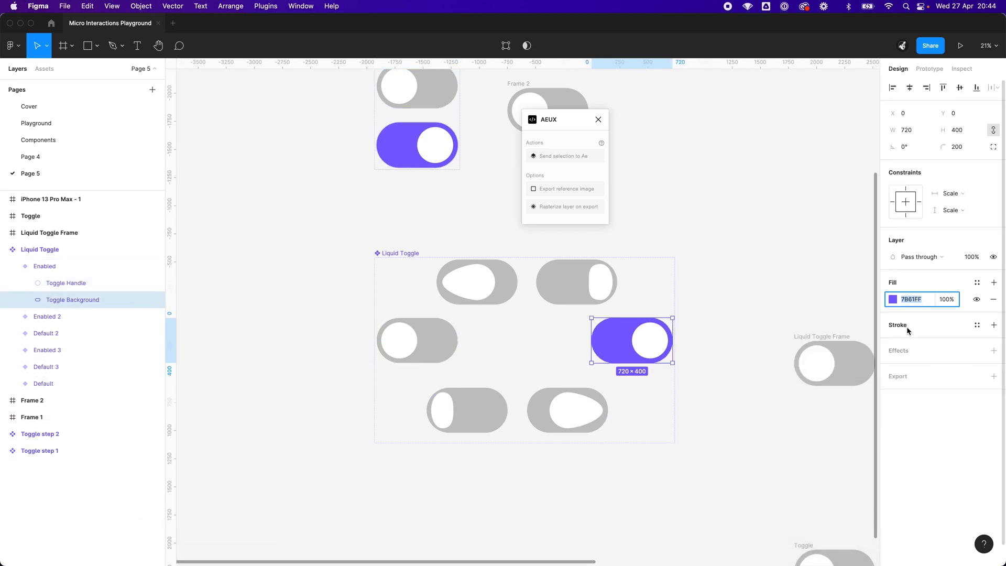
key(BackSpace)
key(super+z)
Switch back to After Effects and set the Toggle Background's fill Color to 7B61FF at frame 29.
mouse_move(381, 561)
mouse_move(325, 559)
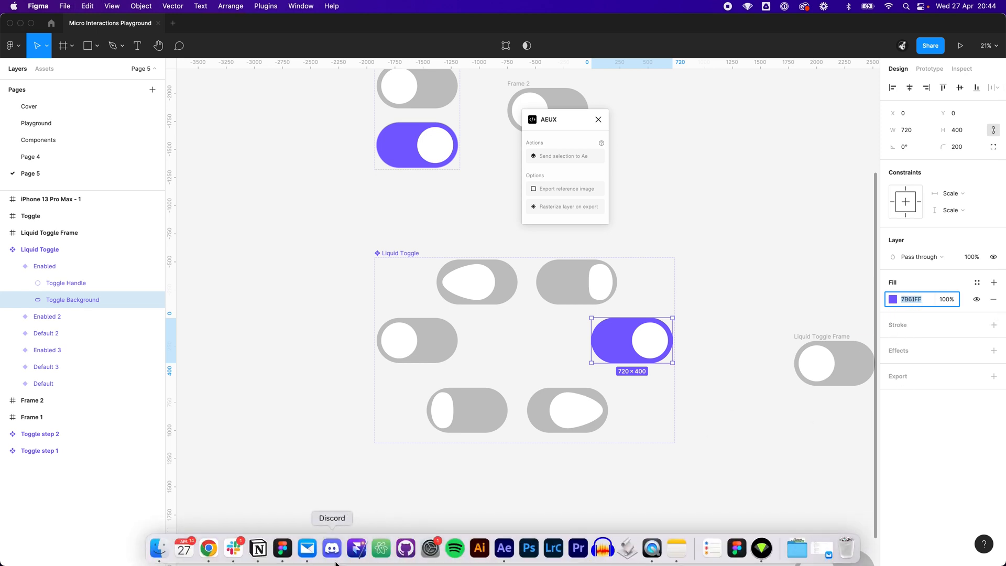
click(502, 547)
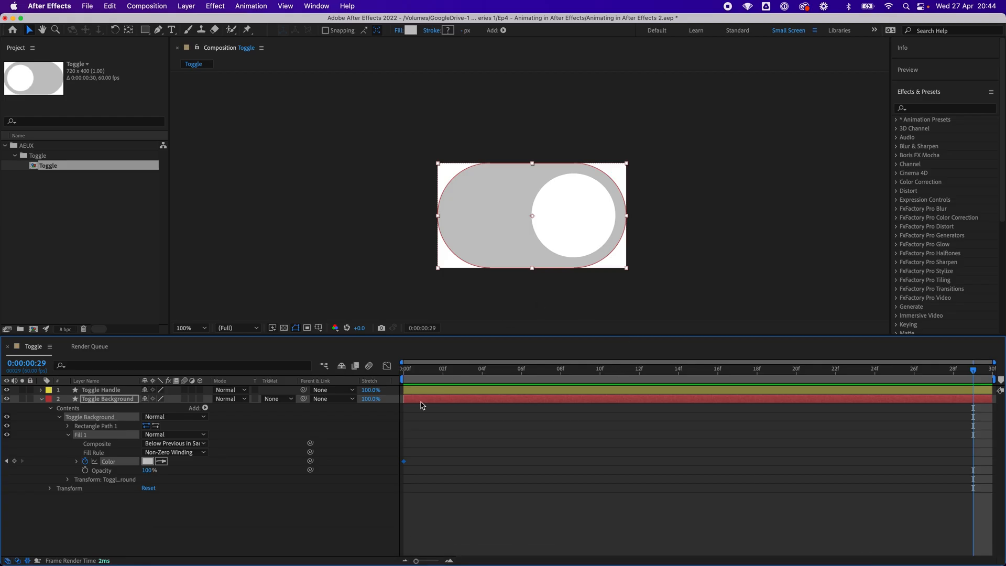
click(148, 462)
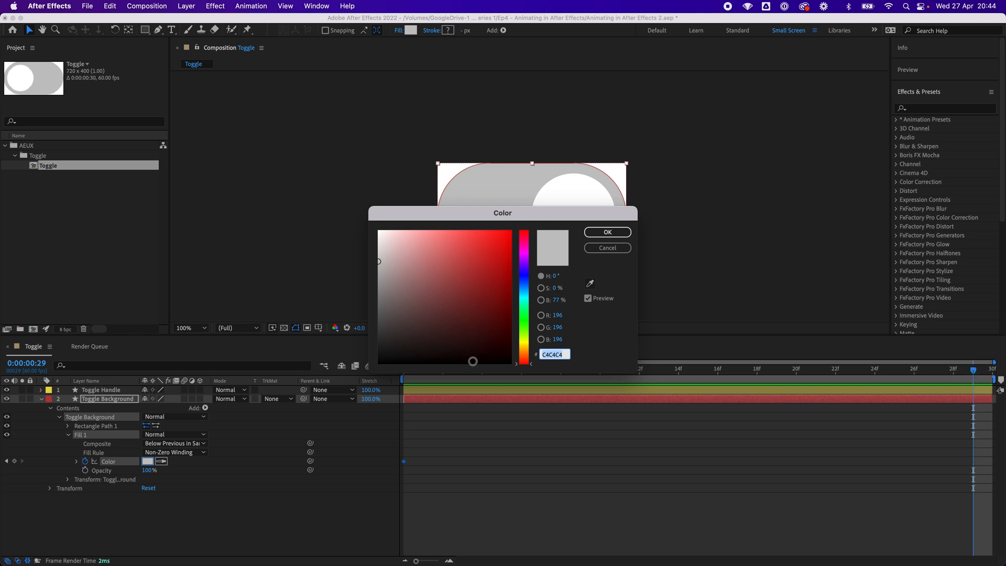
key(super+v)
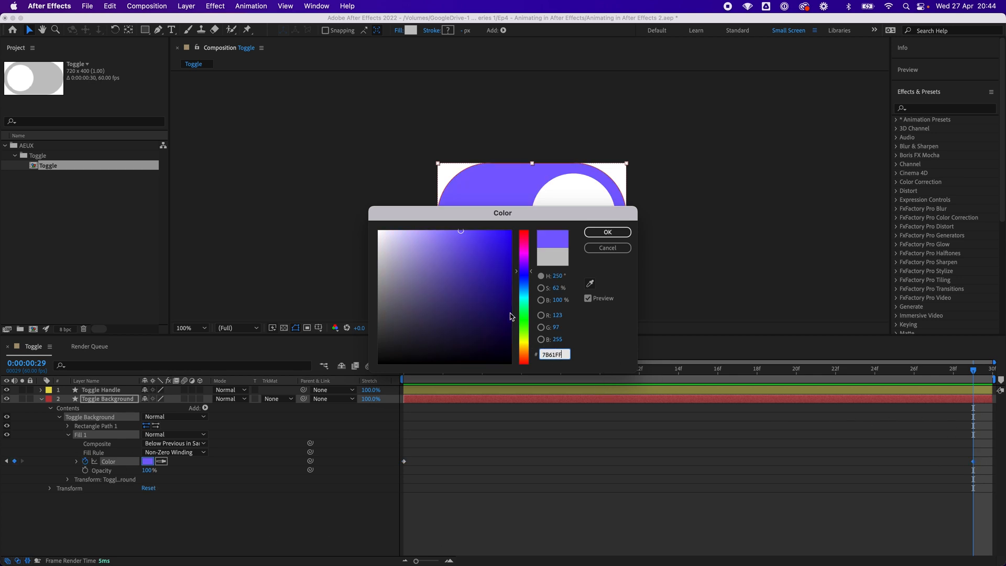
click(610, 232)
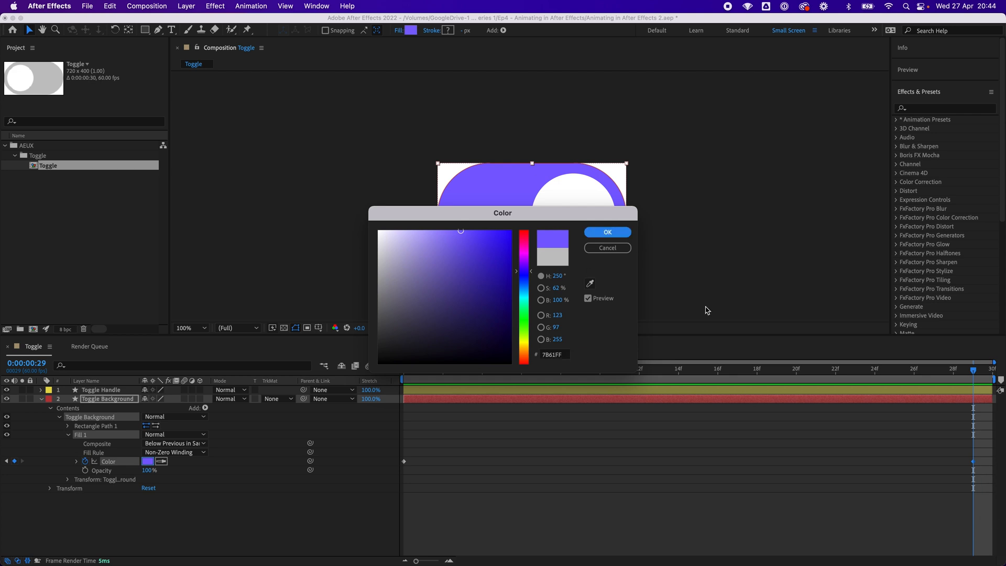
drag(572, 217, 605, 155)
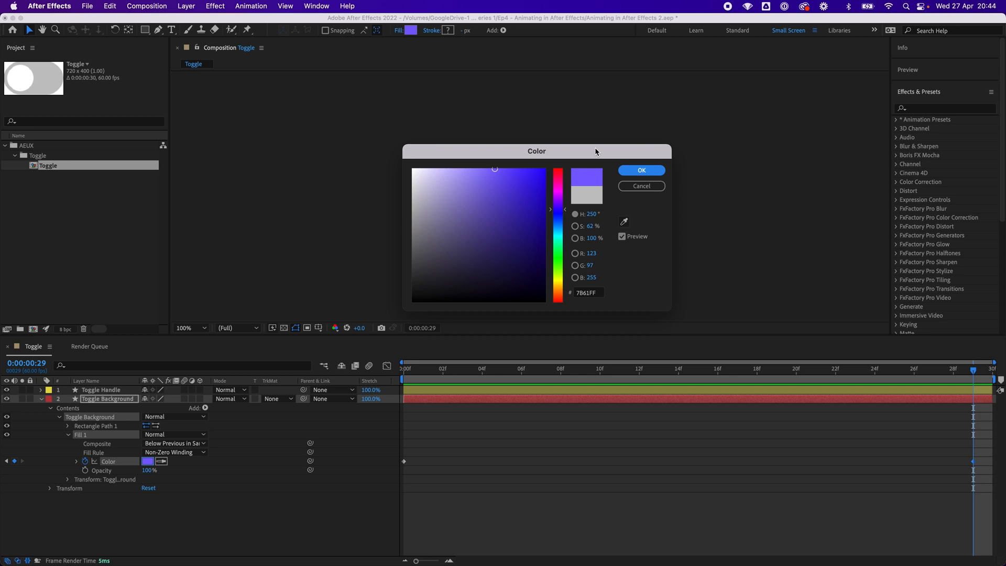
click(642, 170)
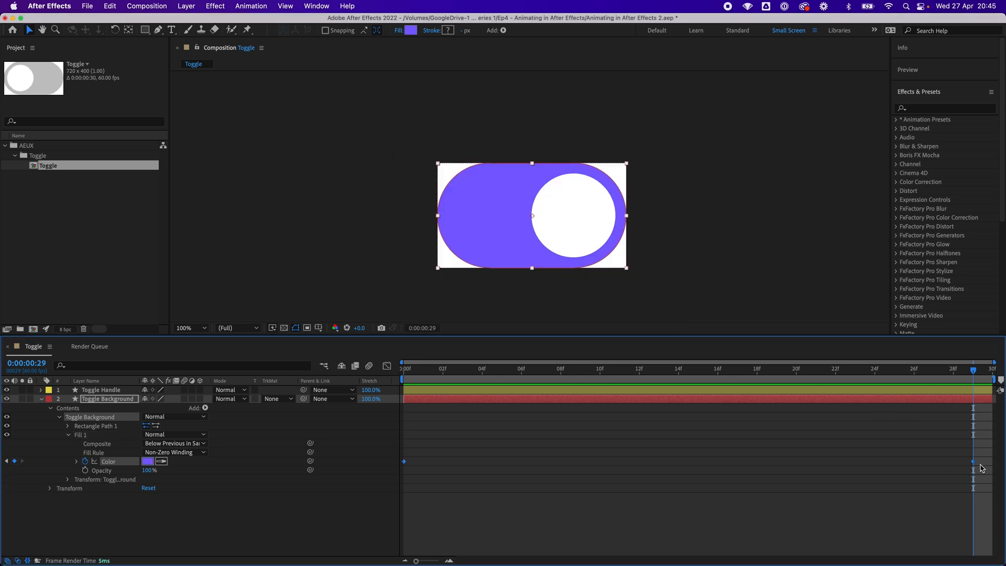
Try to shift both background Color keyframes one frame later and preview the toggle from the first frame.
drag(973, 462, 992, 464)
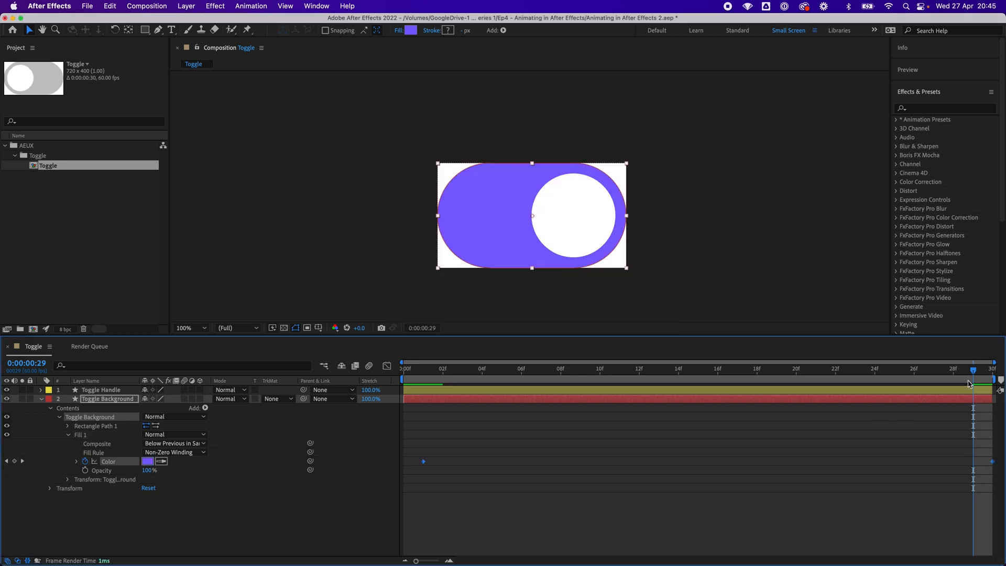
drag(972, 374, 308, 347)
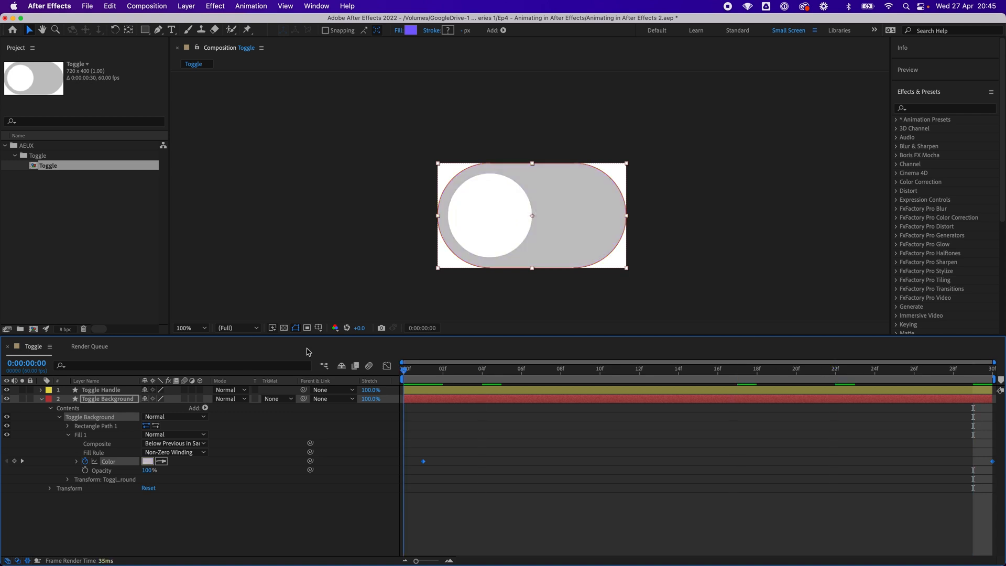
key(space)
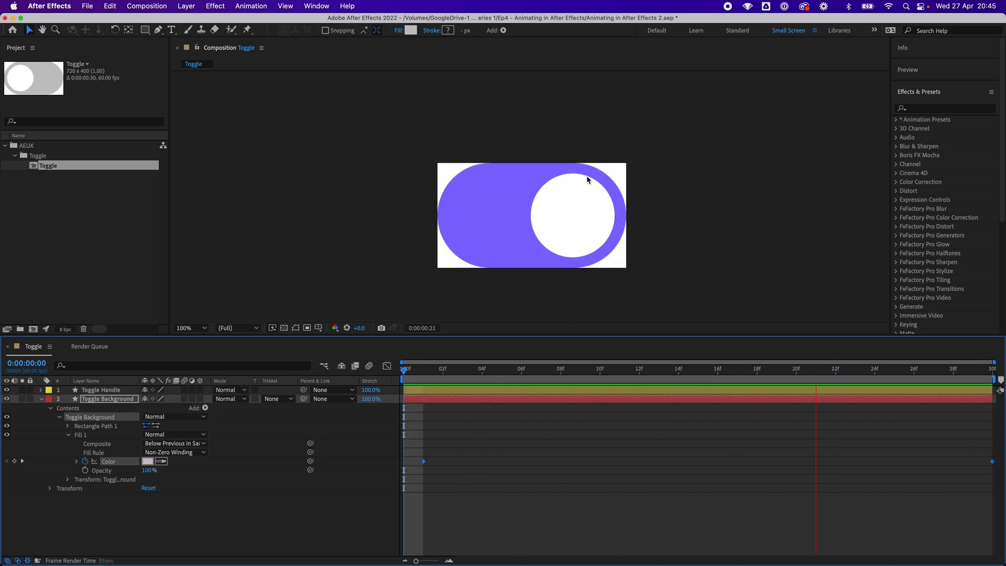
key(space)
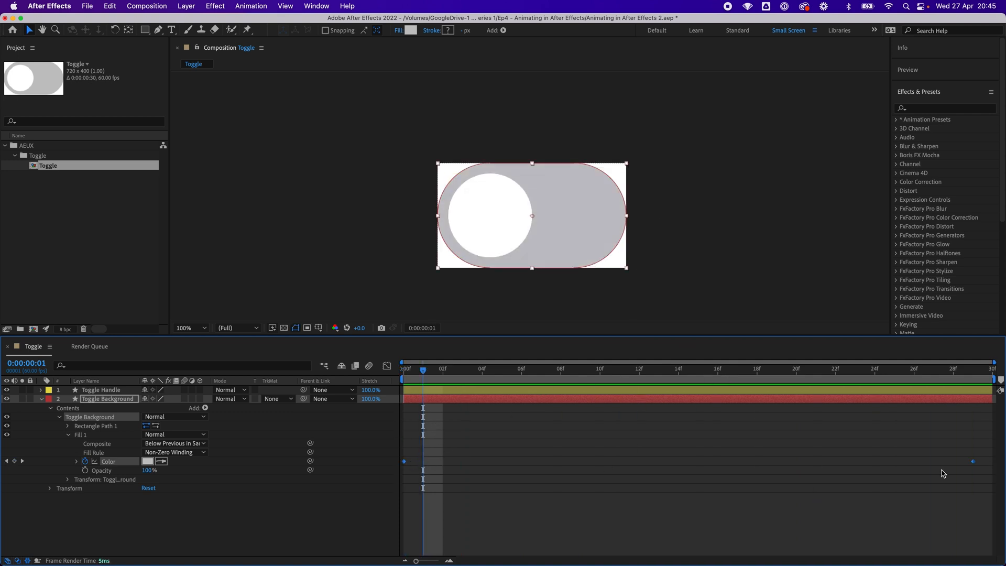
Move only the background's ending Color keyframe to frame 30 and return to the first frame.
click(923, 502)
drag(973, 461, 991, 461)
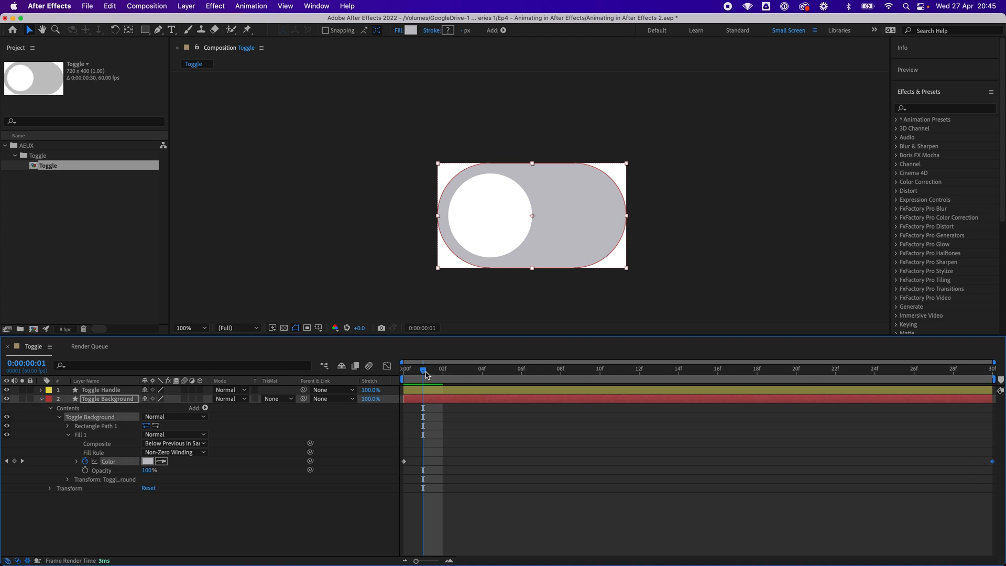
drag(425, 372, 287, 401)
Switch to Figma to view the Liquid Toggle variants, and return to After Effects.
mouse_move(479, 564)
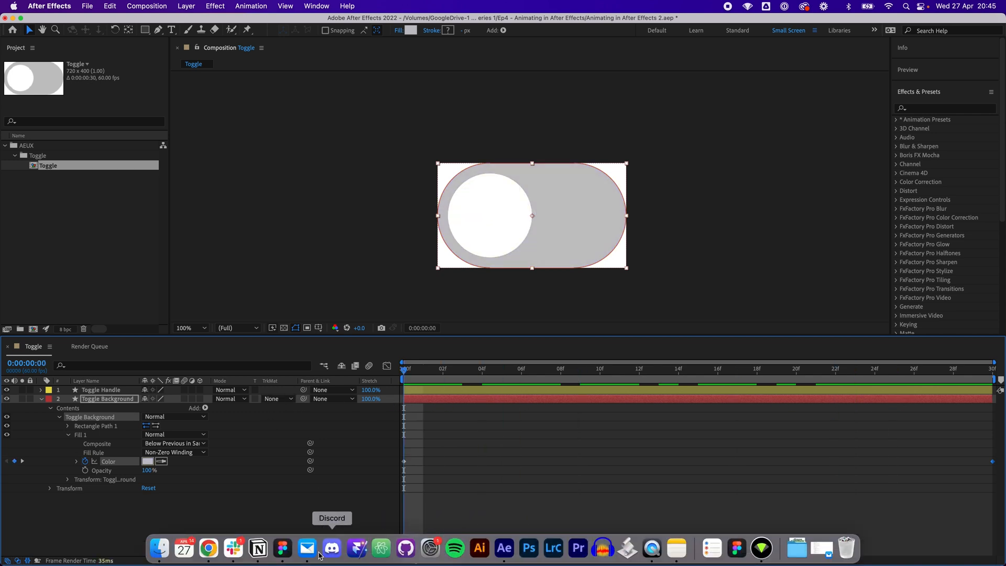
click(283, 548)
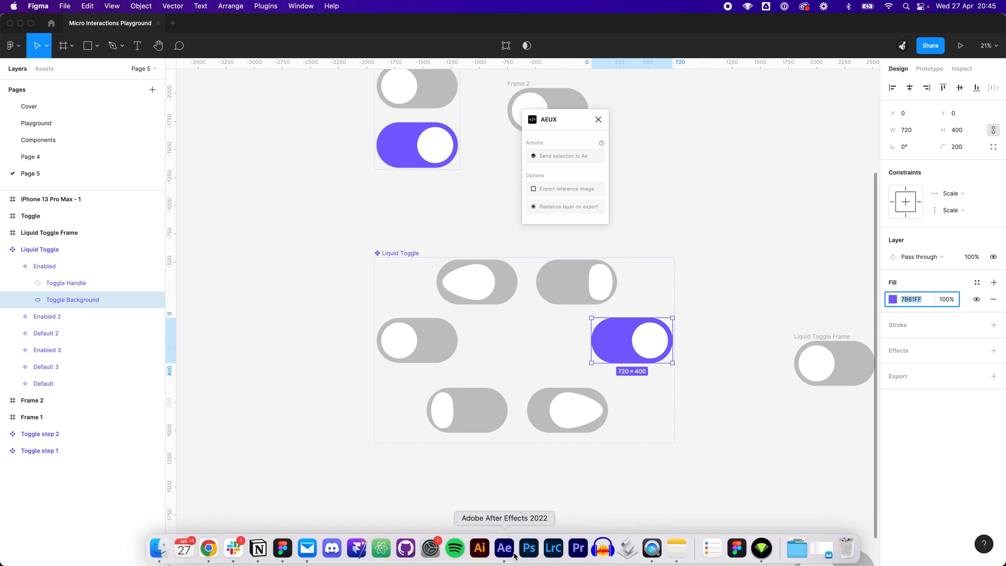
click(538, 554)
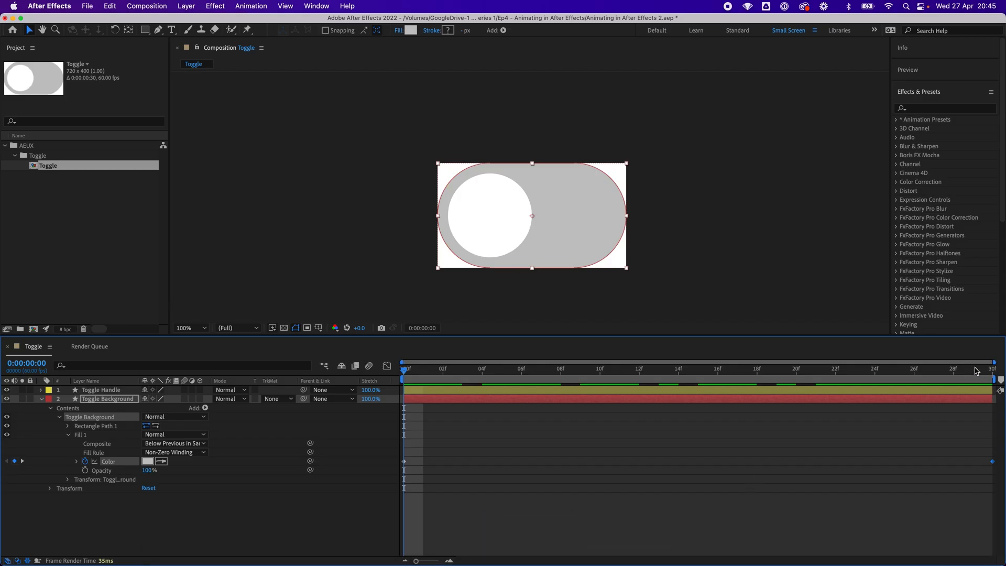
Copy the background's first Color keyframe to frame 26 to delay the change from grey to purple.
drag(912, 371, 874, 373)
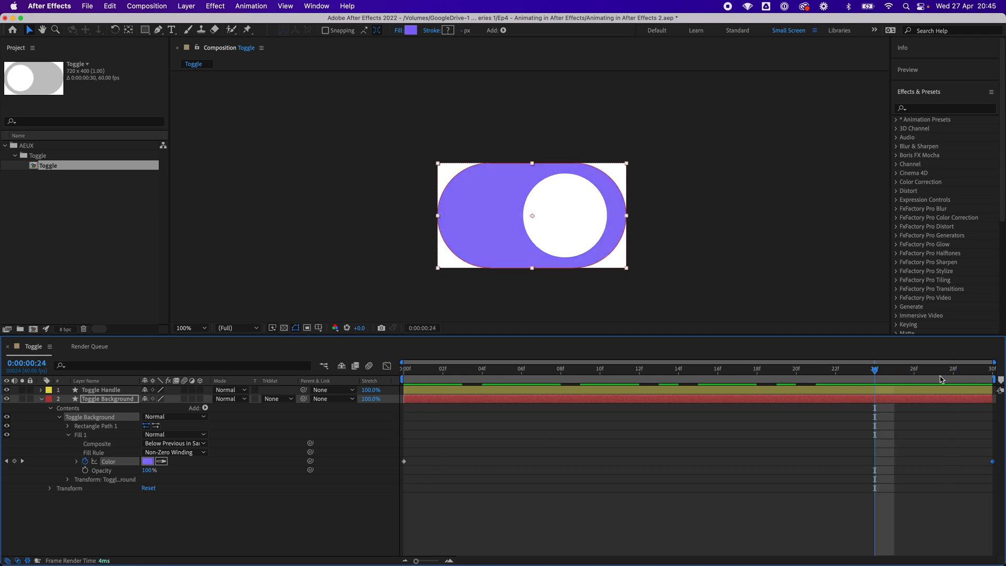
click(915, 370)
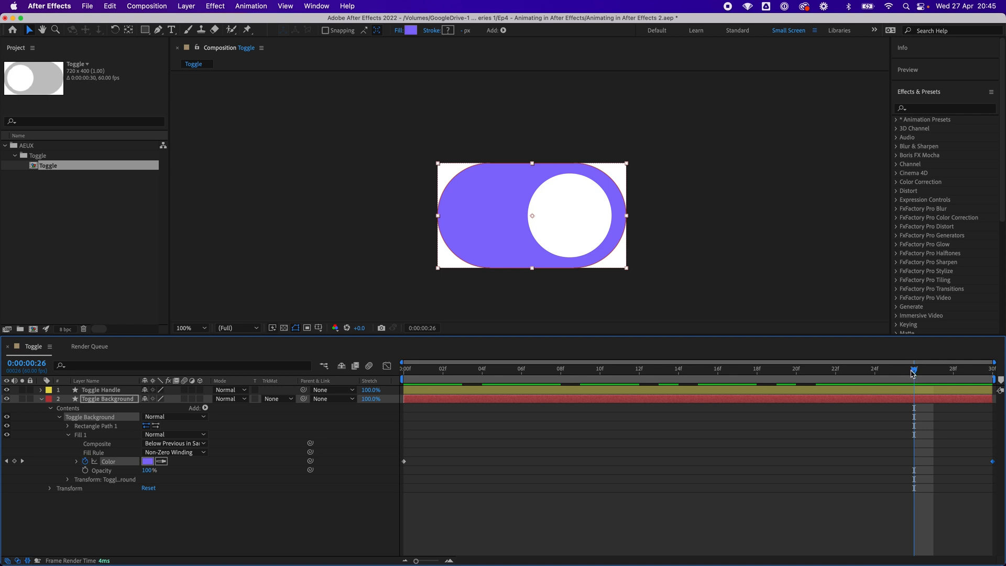
click(403, 461)
key(ctrl+v)
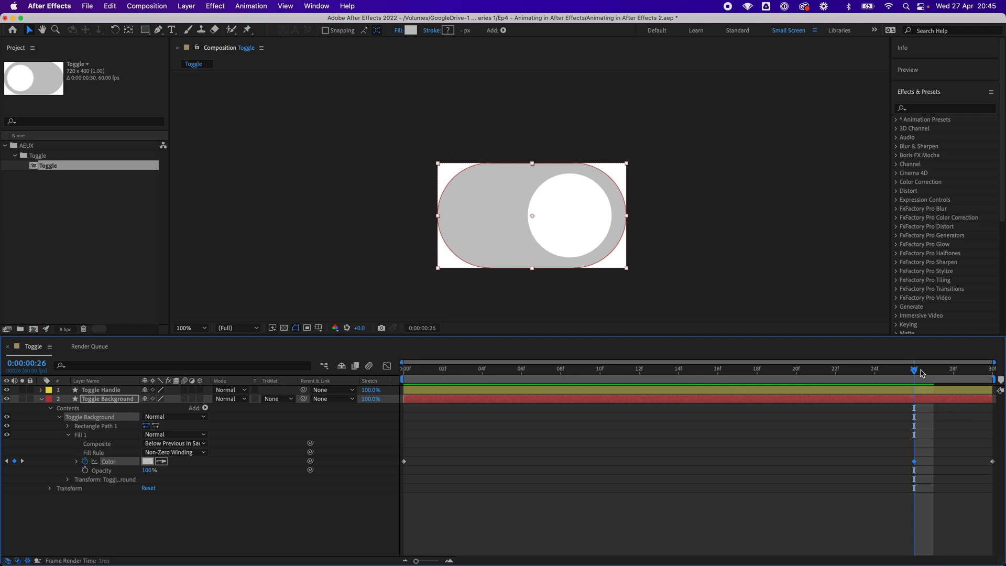
Apply Easy Ease to the background's Color keyframes at frames 26 and 30 in the graph editor.
drag(916, 373, 308, 412)
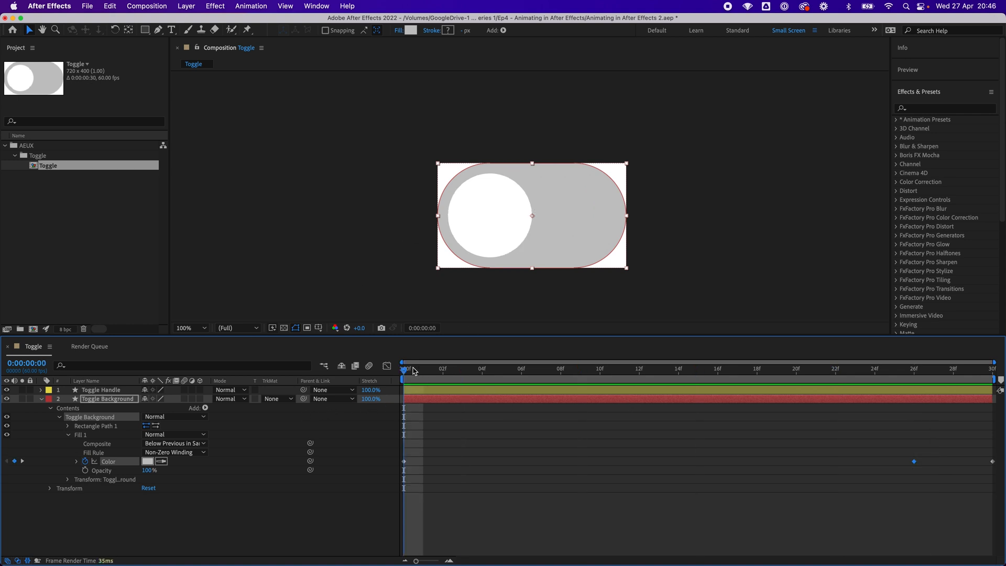
drag(471, 374, 974, 362)
drag(889, 448, 1000, 487)
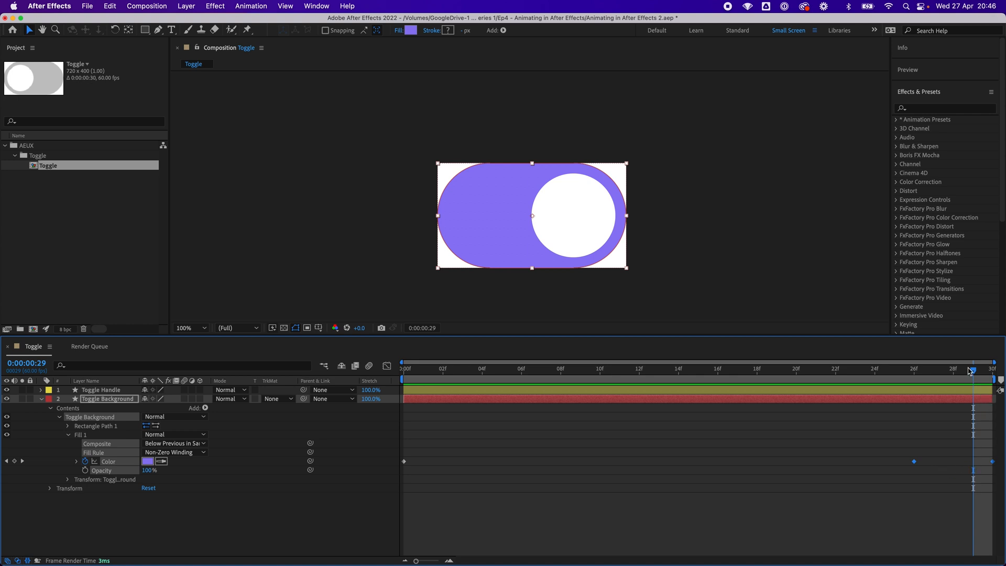
key(space)
click(387, 366)
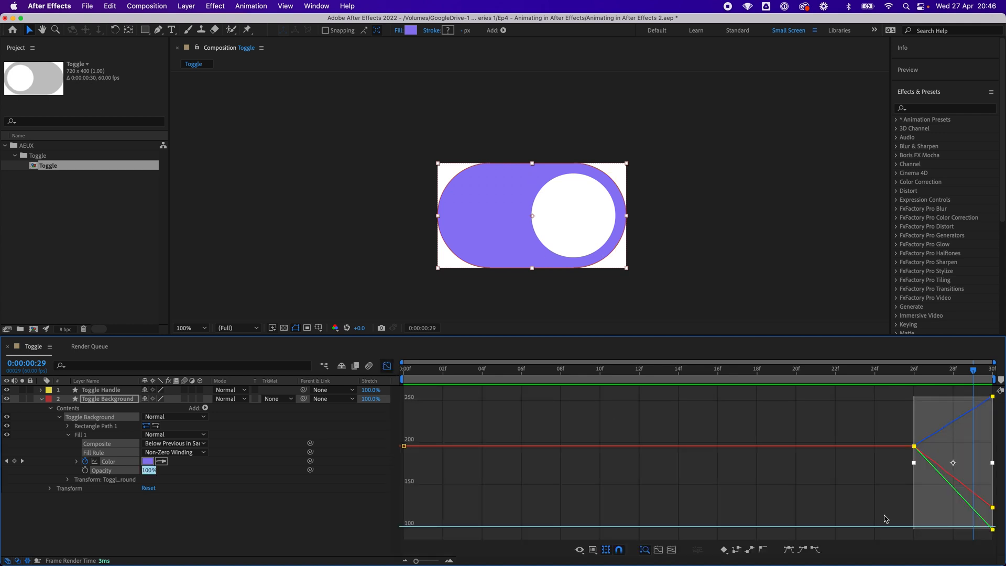
click(792, 551)
Preview the eased grey-to-purple change, and return to the first frame in the keyframe view.
click(874, 368)
key(space)
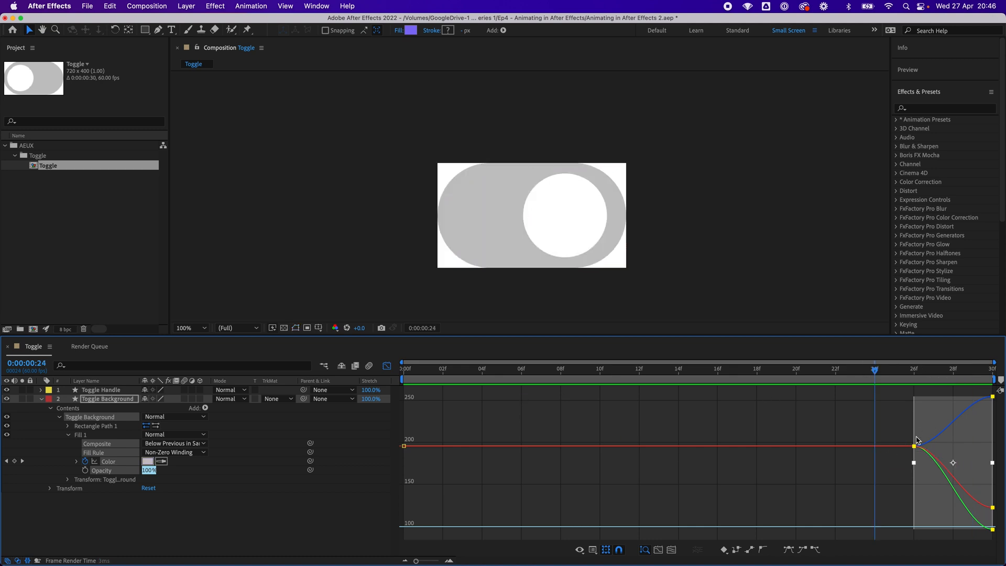
key(space)
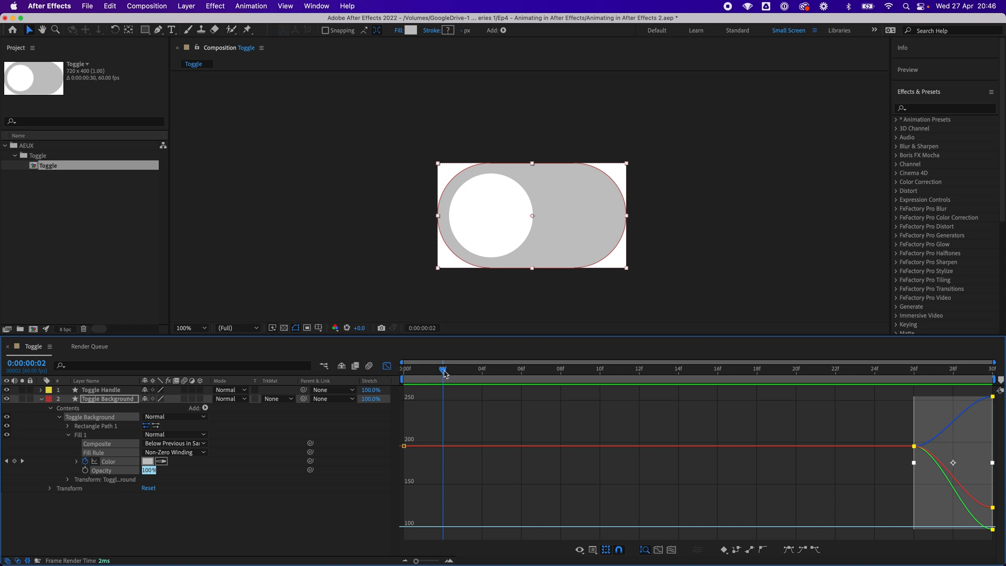
drag(438, 372, 370, 373)
click(386, 365)
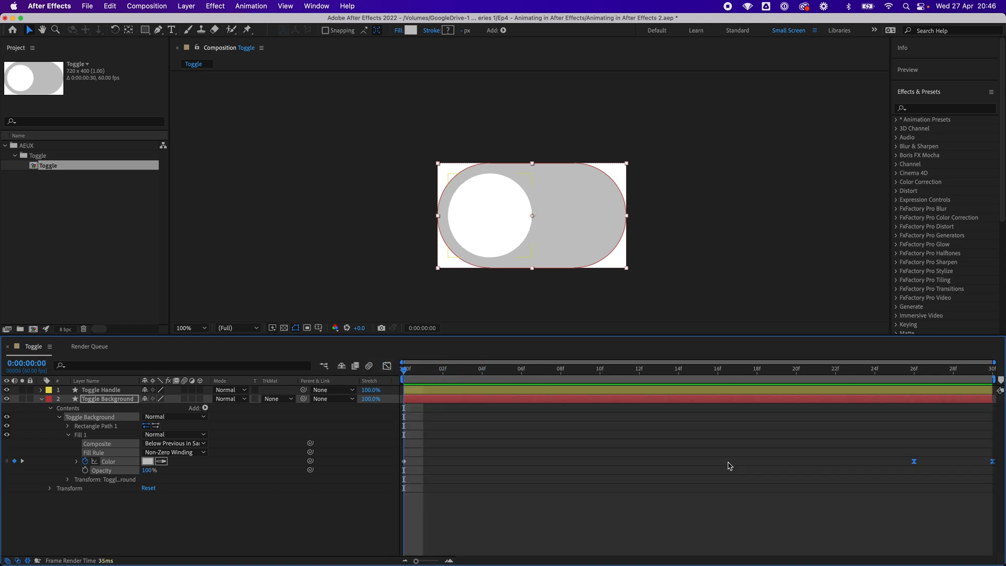
Try moving the two eased Color keyframes to frames 17 and 21, and preview the toggle.
key(super+z)
click(755, 374)
key(space)
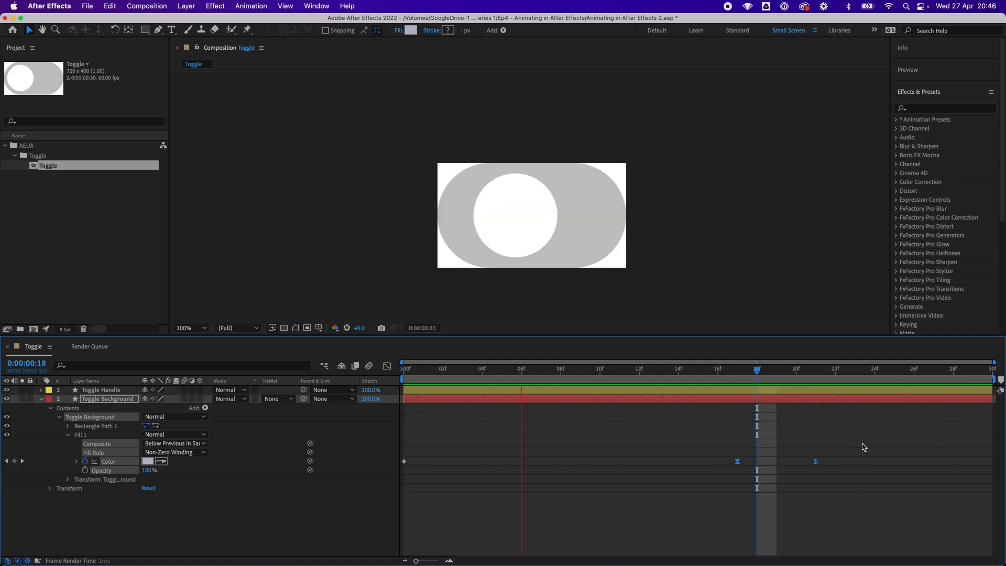
key(space)
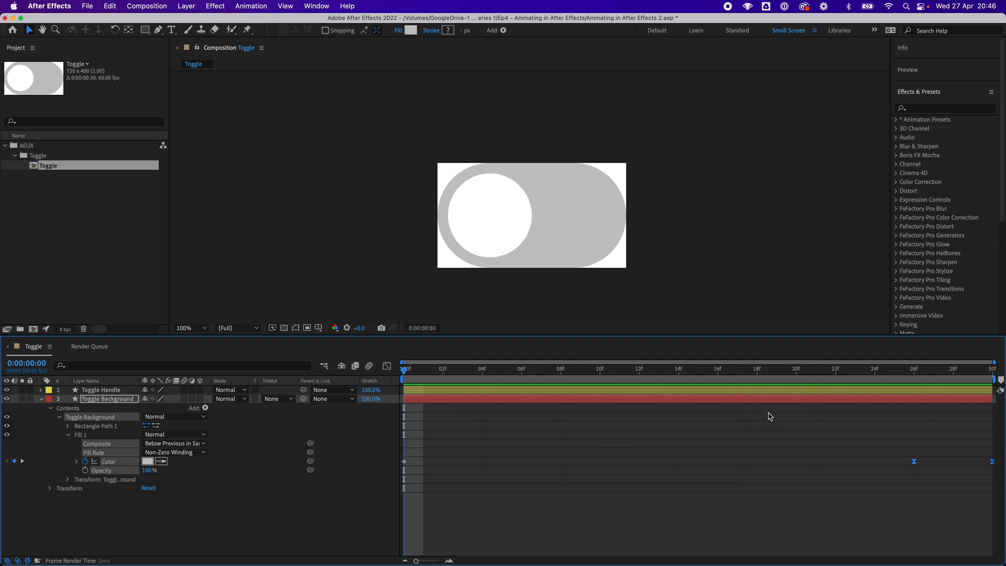
drag(823, 374, 228, 393)
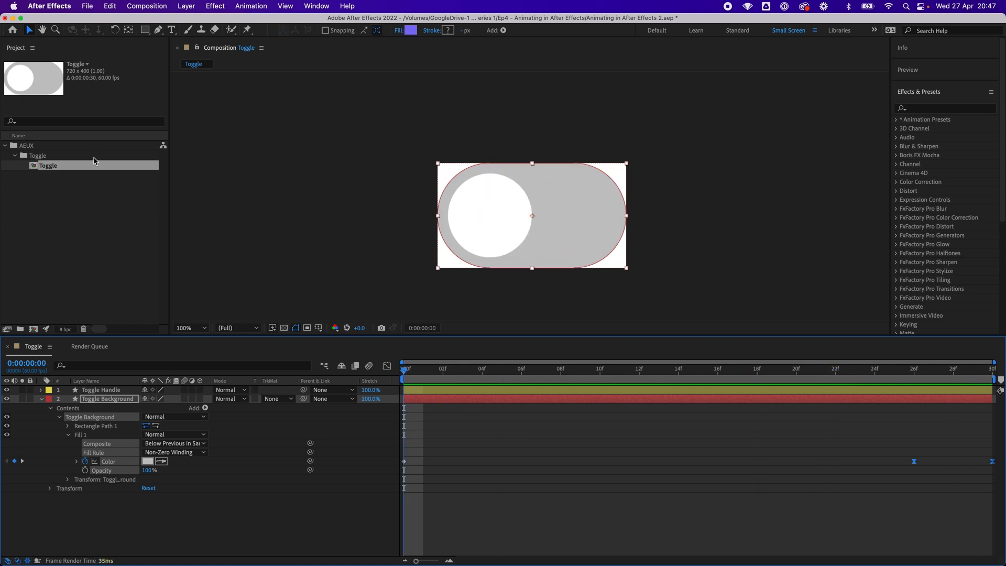
Rename the Toggle composition in the project as "Toggle - On".
click(54, 170)
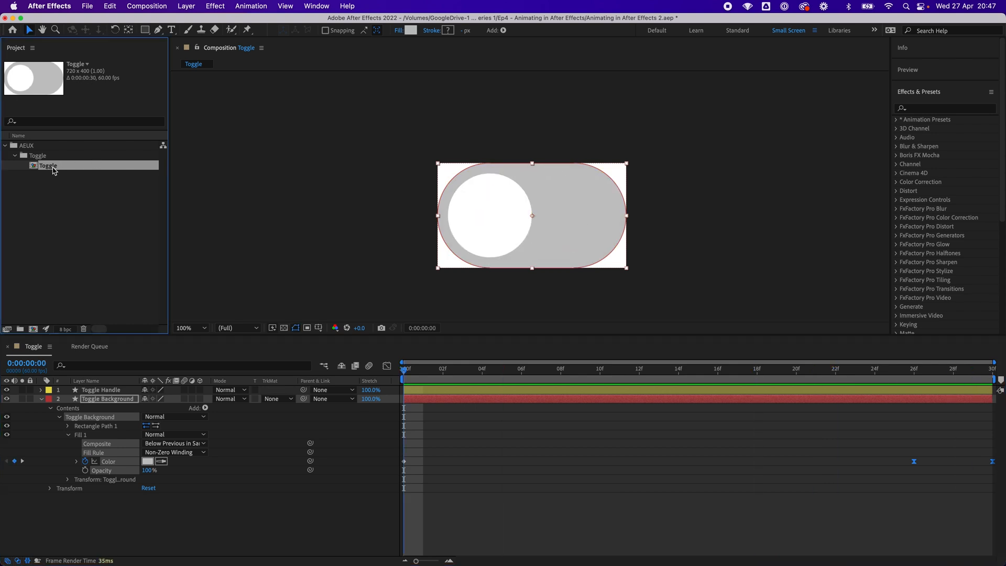
key(Return)
text(o)
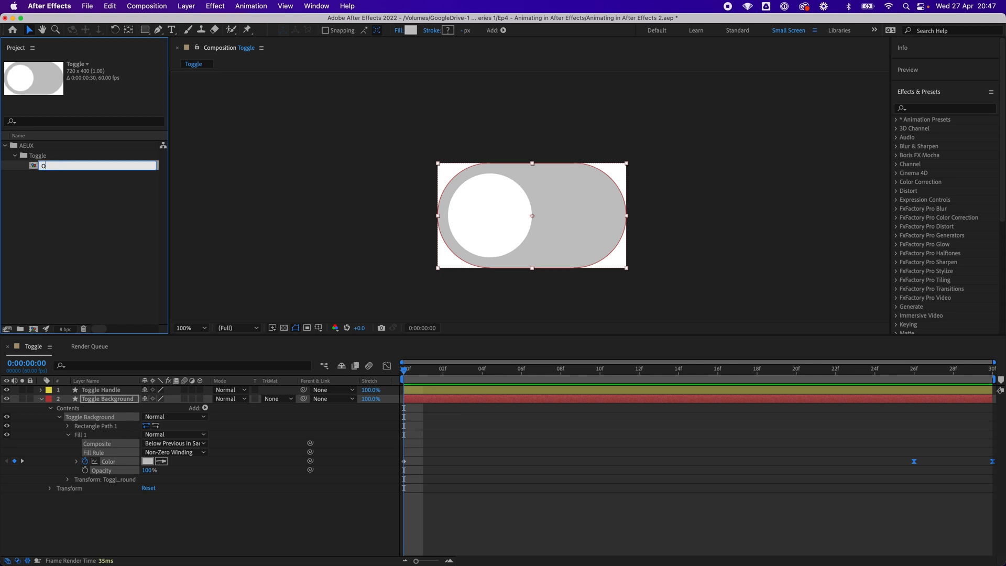
text(n Toggle)
key(super+a)
text(Toggle - On)
key(Return)
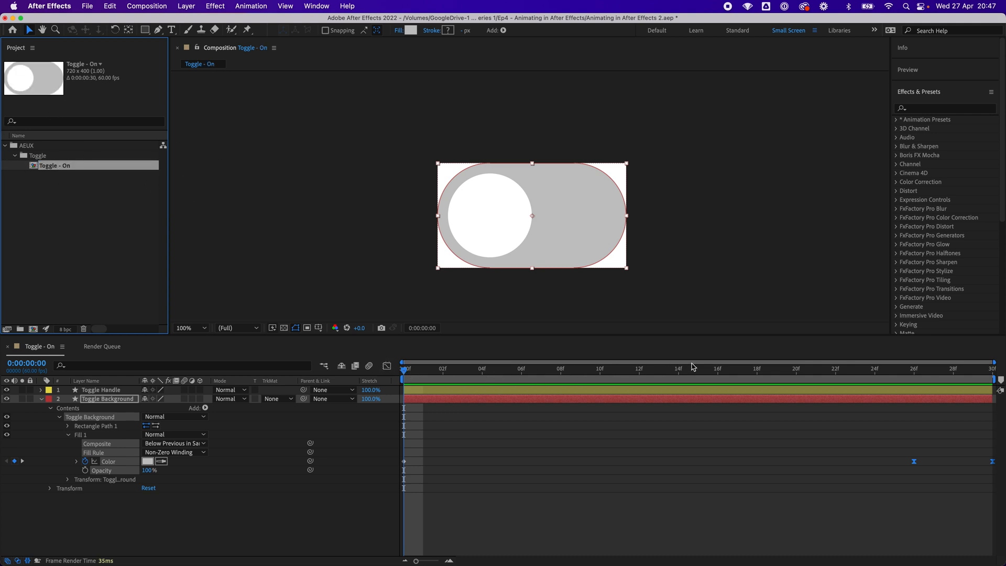
Convert Ellipse Path 1 of the Toggle Handle layer to a Bezier path.
drag(557, 370, 394, 386)
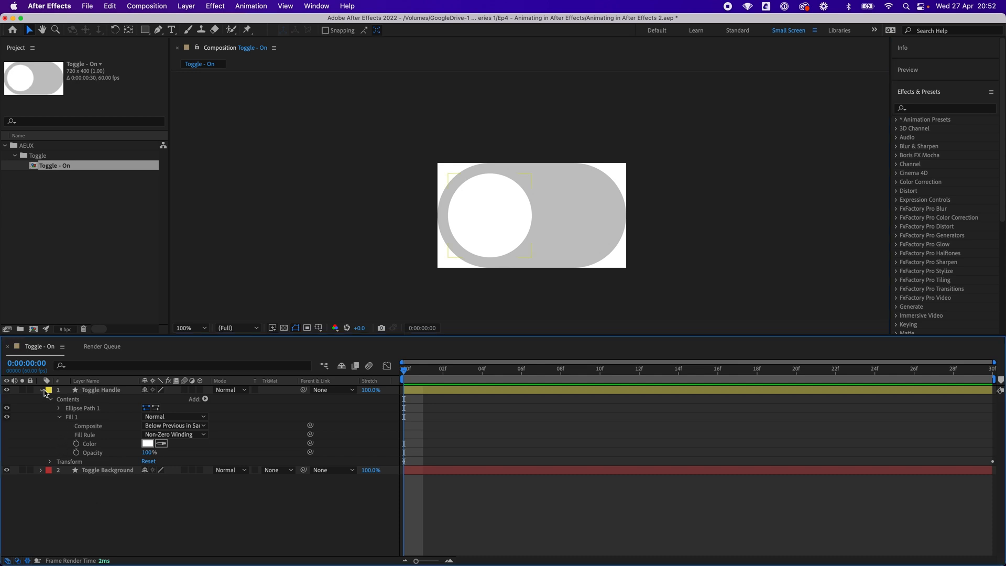
click(42, 391)
click(40, 390)
click(59, 417)
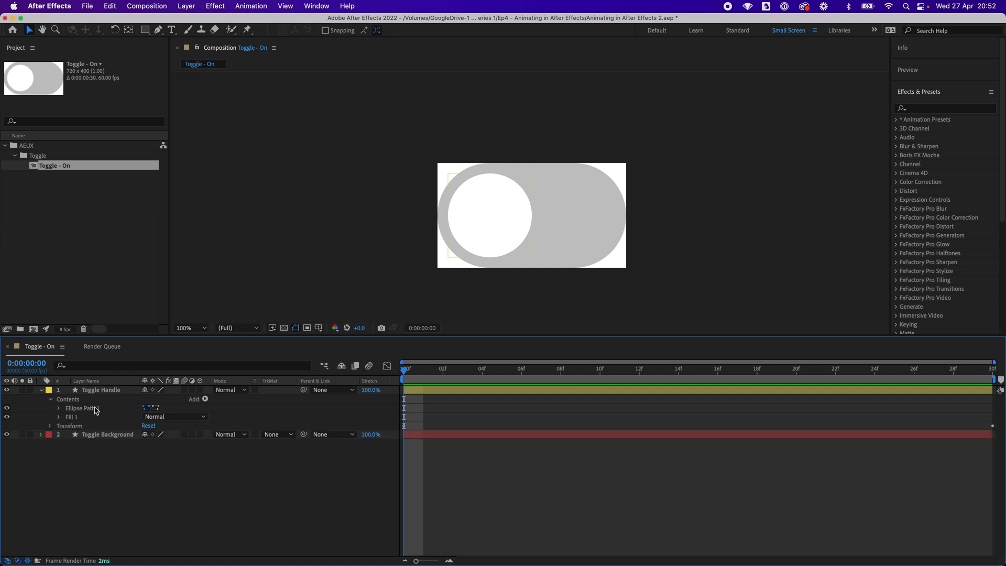
click(94, 410)
right_click(95, 410)
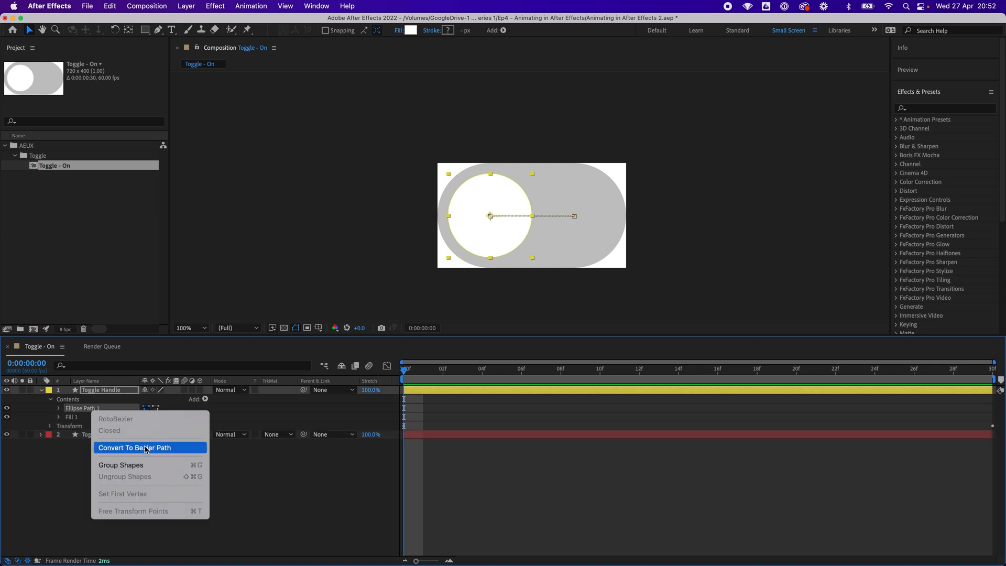
click(177, 446)
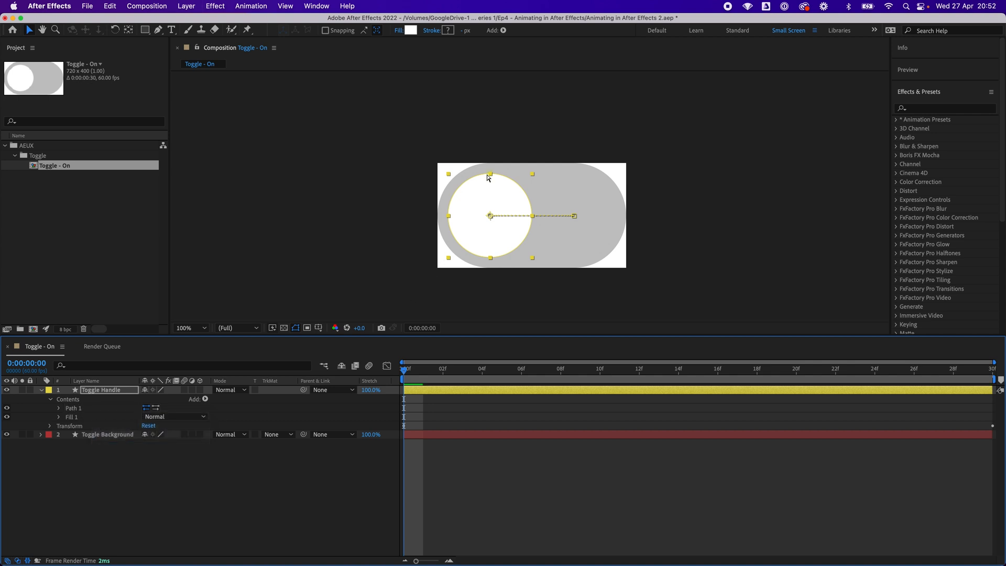
Try pulling the handle circle's top point downward in the composition, and undo the change.
scroll(488, 178, up, 2)
scroll(413, 133, down, 1)
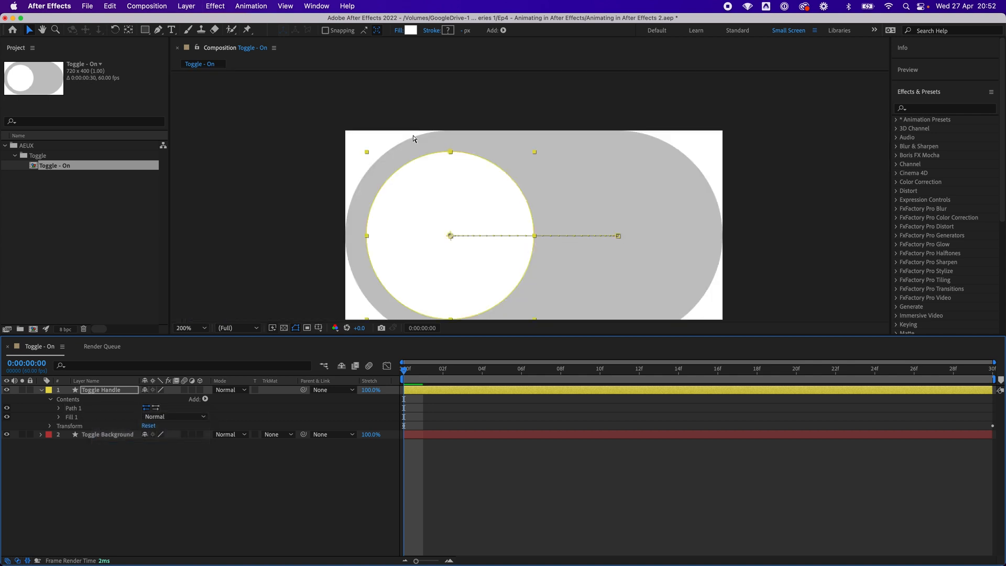
click(459, 123)
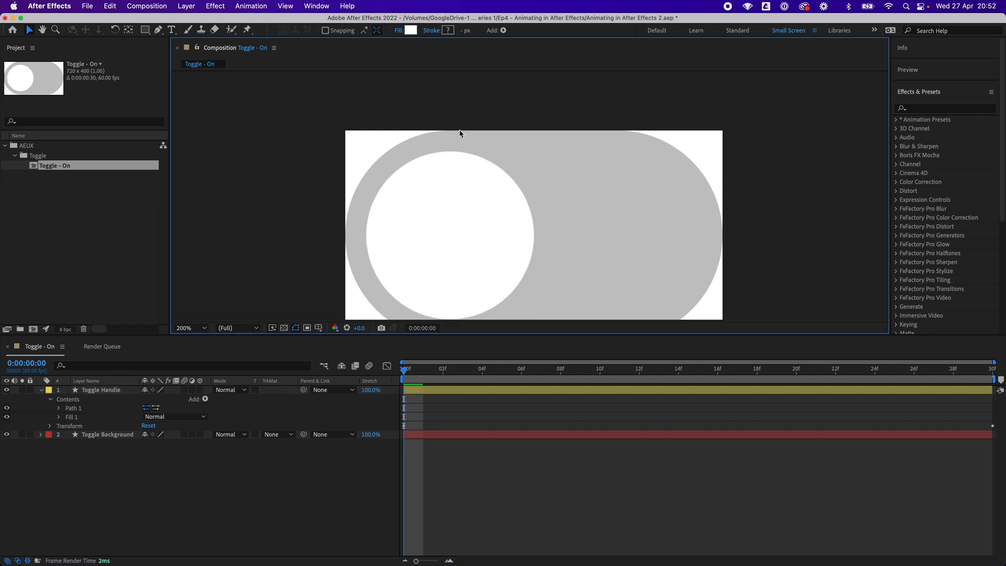
click(450, 167)
drag(445, 153, 445, 205)
key(super+z)
click(500, 209)
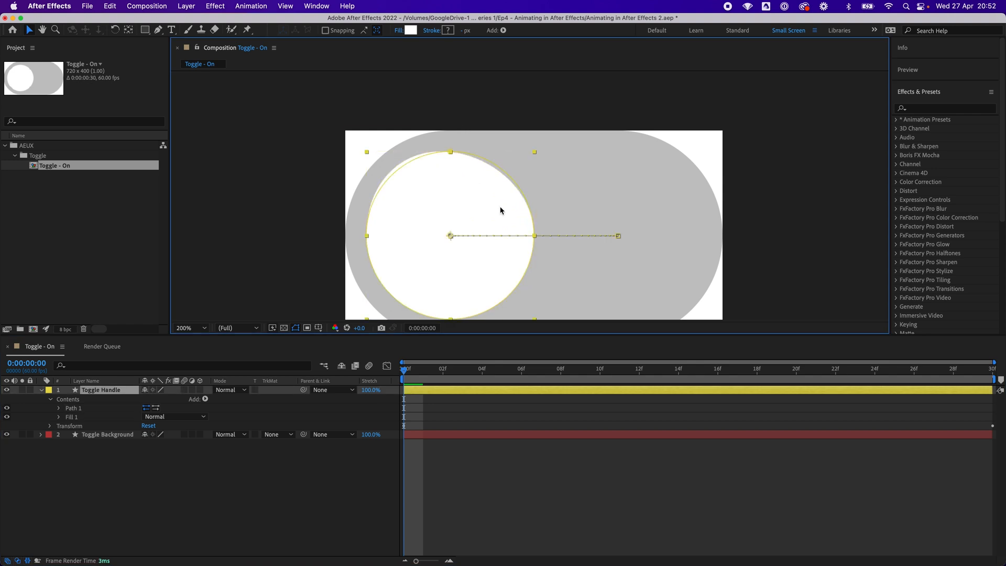
scroll(499, 231, down, 1)
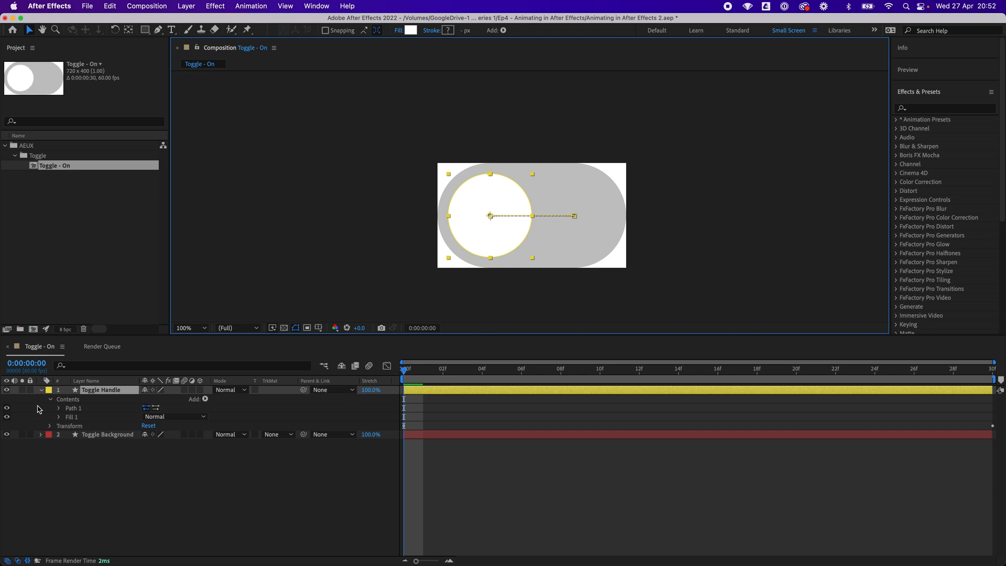
Keyframe the Toggle Handle's unchanged Path shape at frame 0 and frame 30.
click(59, 408)
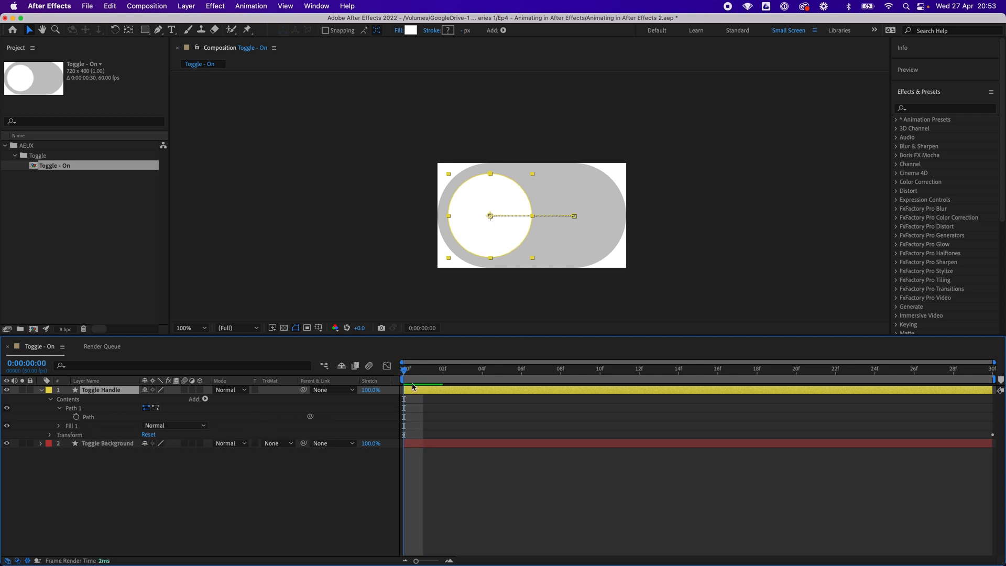
click(76, 417)
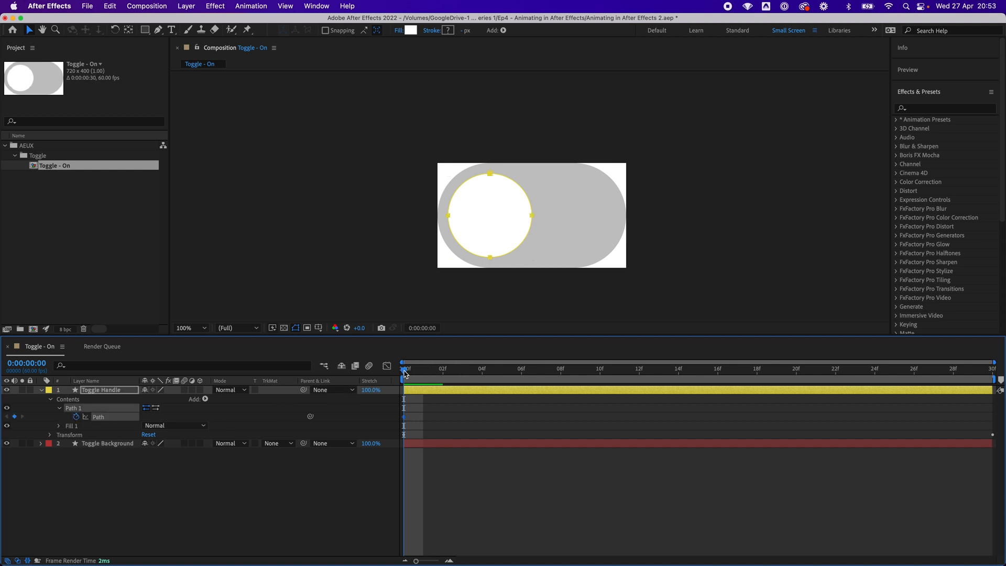
drag(404, 373, 376, 388)
key(space)
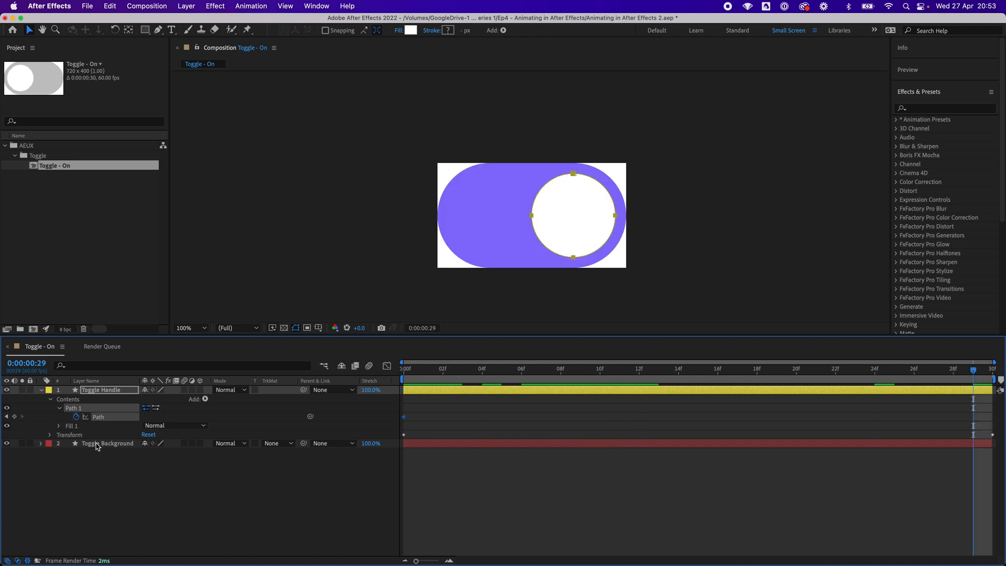
click(15, 416)
drag(987, 424, 993, 421)
At frame 15, stretch the handle's left point towards the background's left edge and angle the upper and lower curve handles slightly inward.
drag(971, 374, 682, 373)
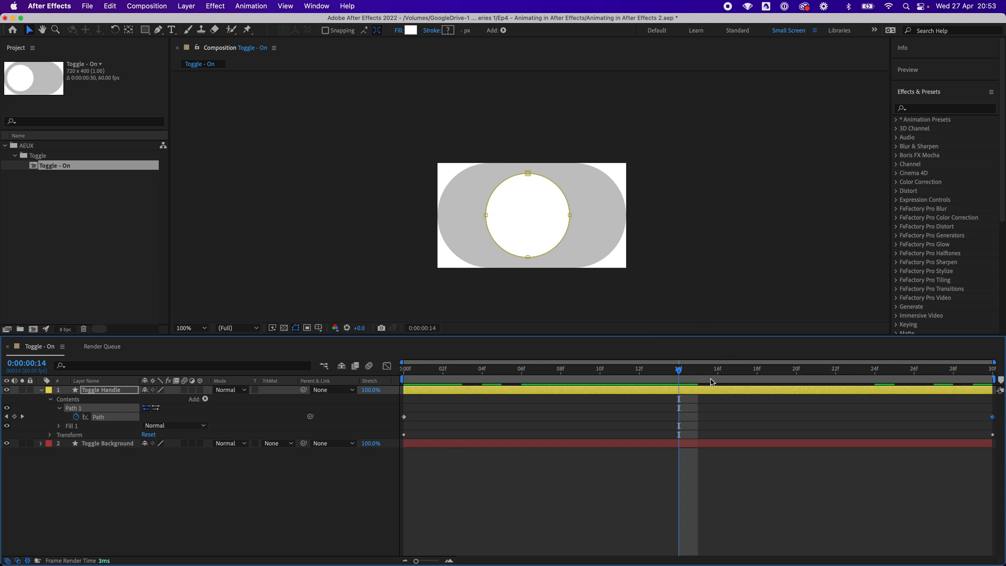
drag(676, 373, 701, 376)
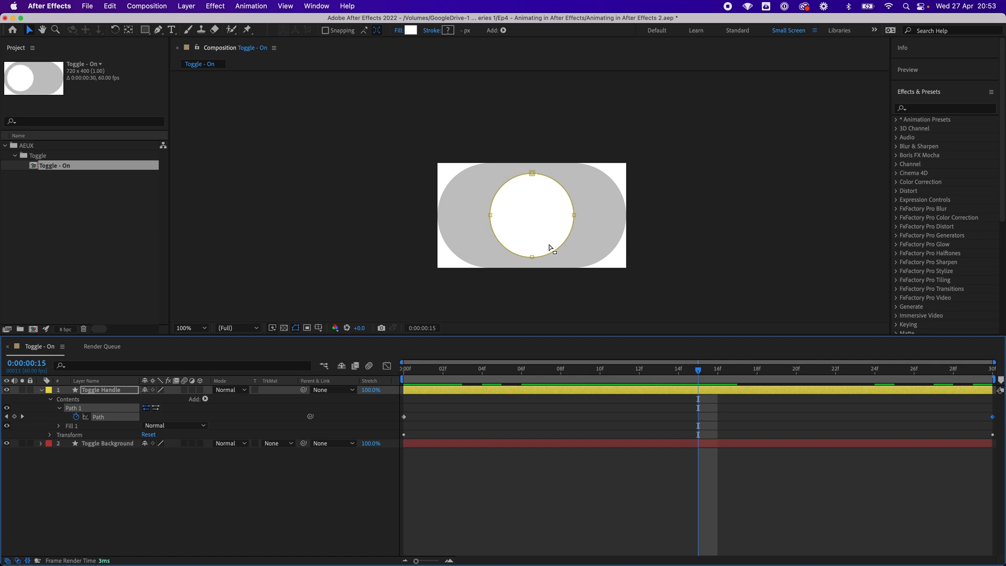
click(491, 216)
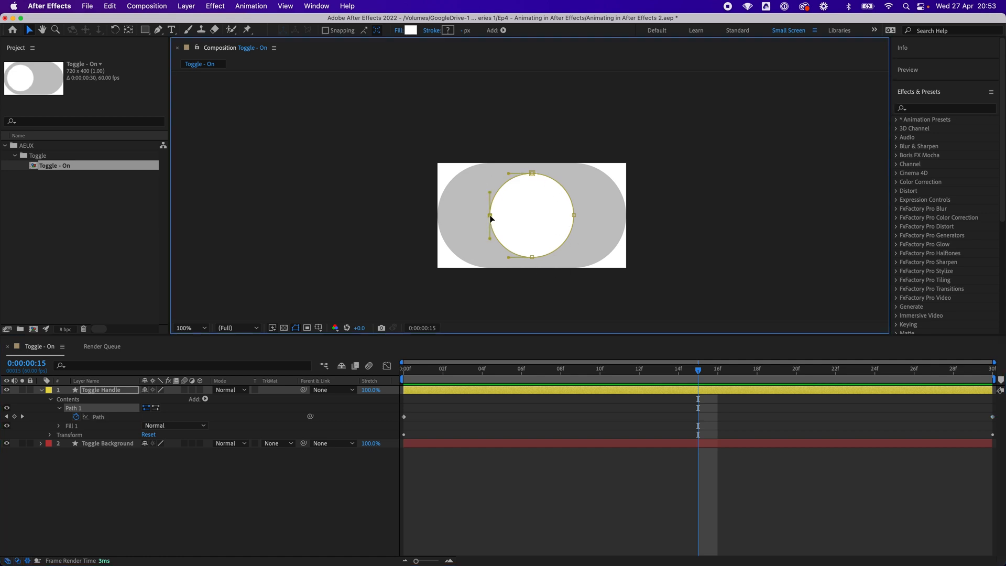
drag(490, 216, 450, 216)
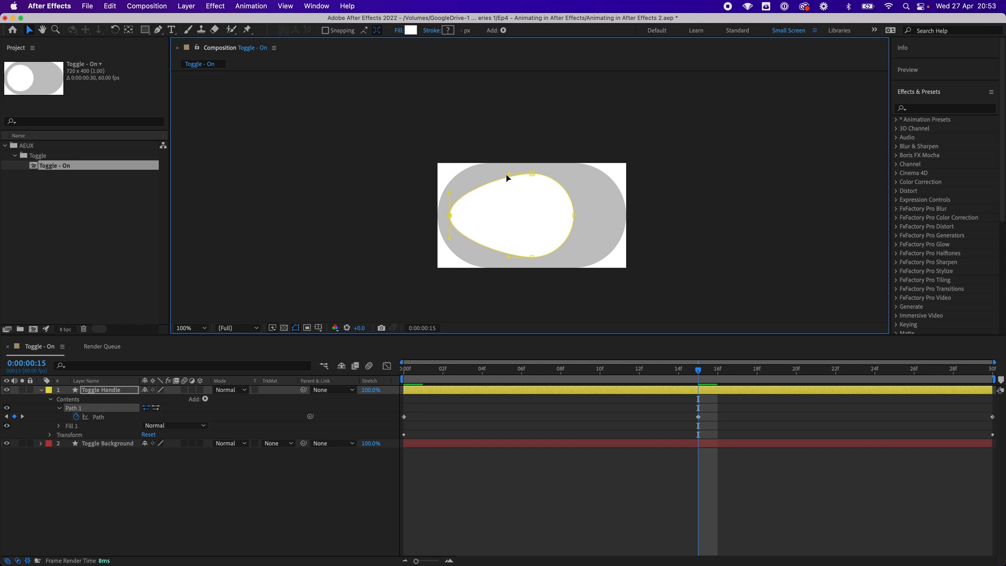
drag(507, 176, 506, 178)
drag(508, 256, 508, 254)
Preview the stretched handle animation from the first frame.
drag(699, 374, 366, 397)
key(space)
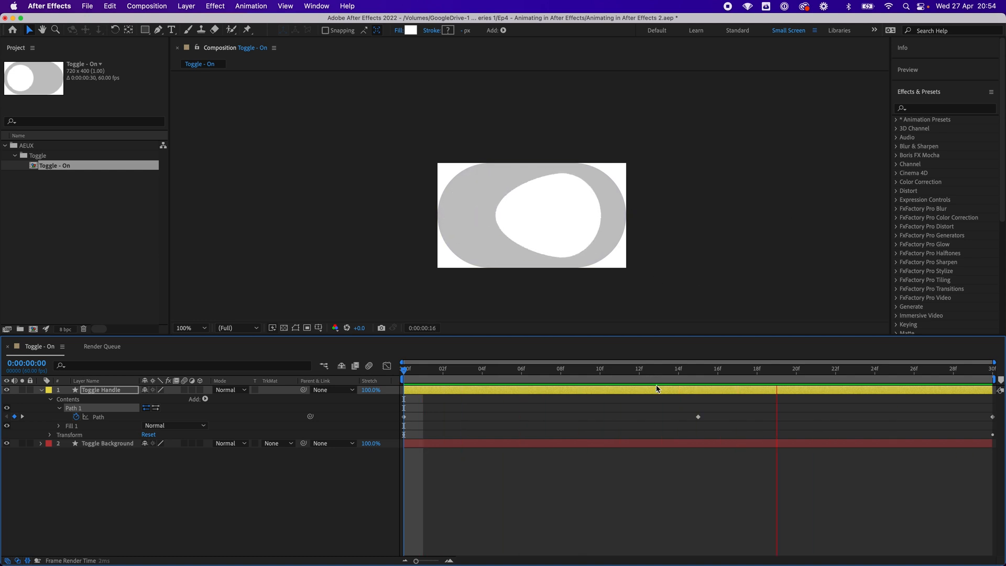
key(space)
Reduce the stretch at frame 15 by moving the handle's left point back to the right, and preview from the first frame.
click(706, 370)
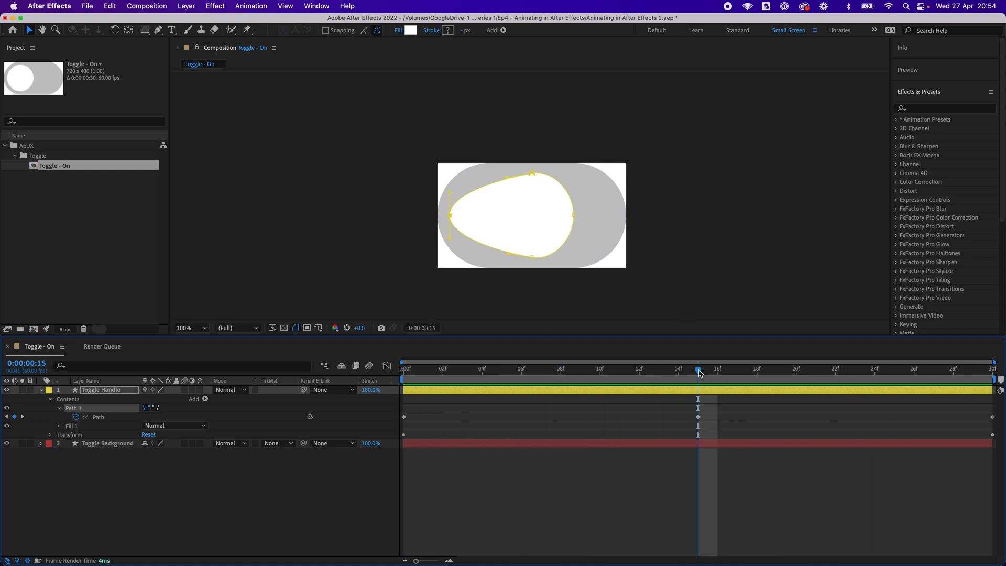
drag(450, 215, 460, 216)
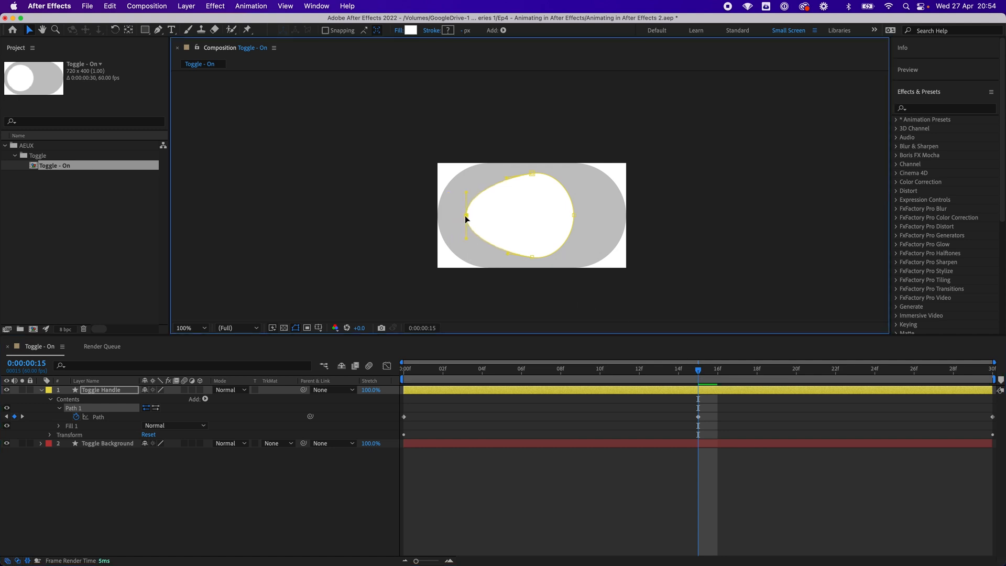
drag(700, 371, 405, 371)
key(space)
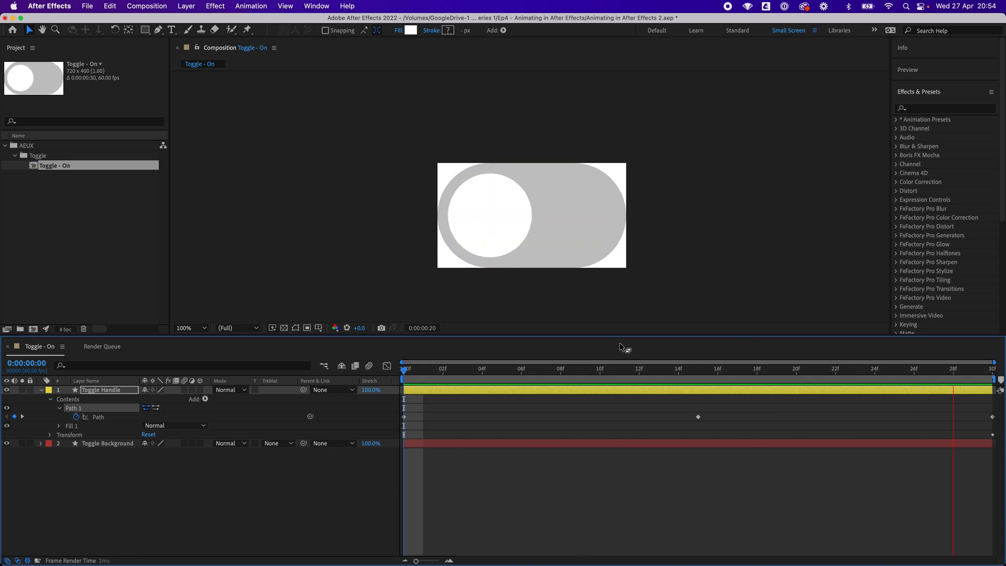
Try lowering the handle's top point slightly at frame 15, and undo the change.
click(698, 371)
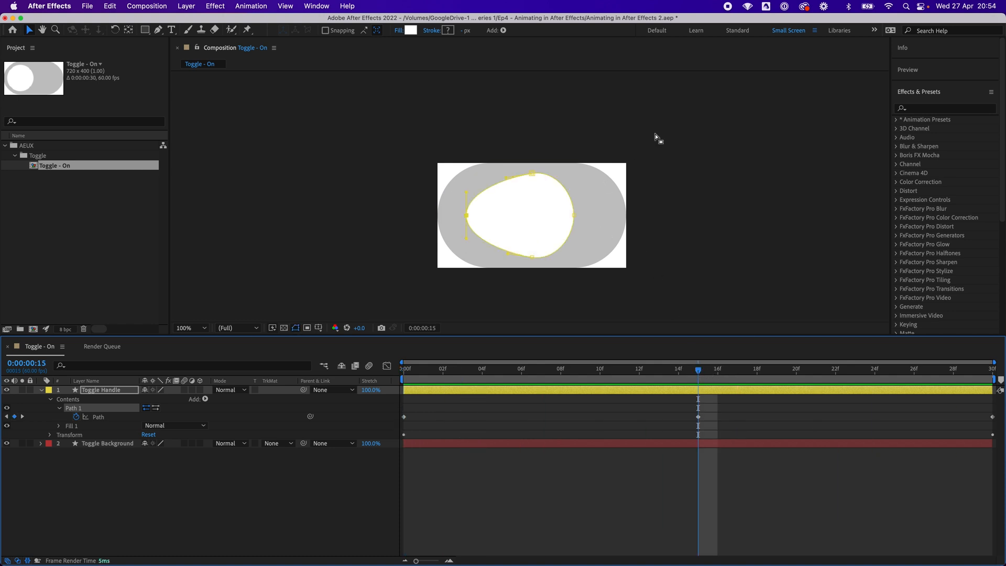
click(531, 174)
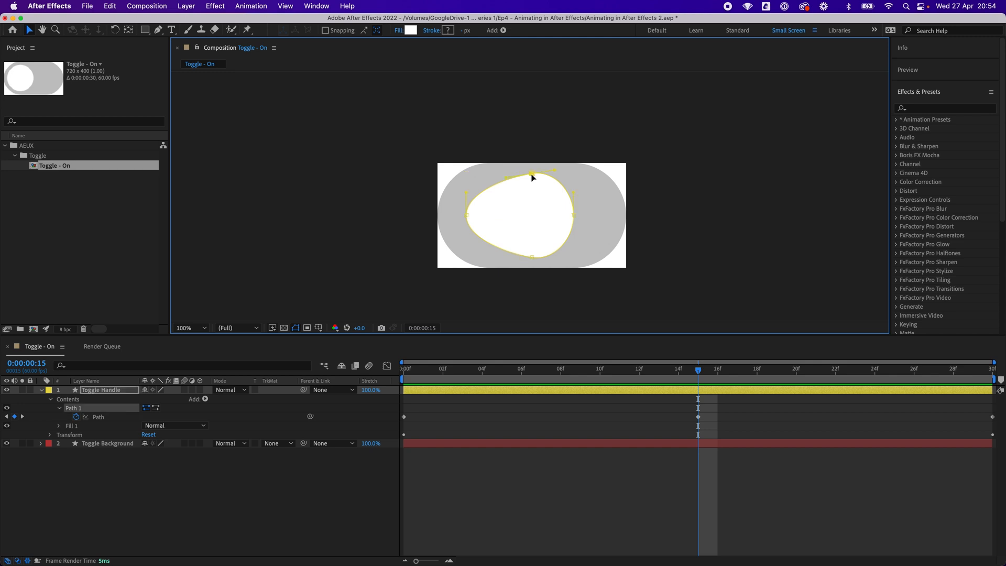
drag(533, 174, 533, 177)
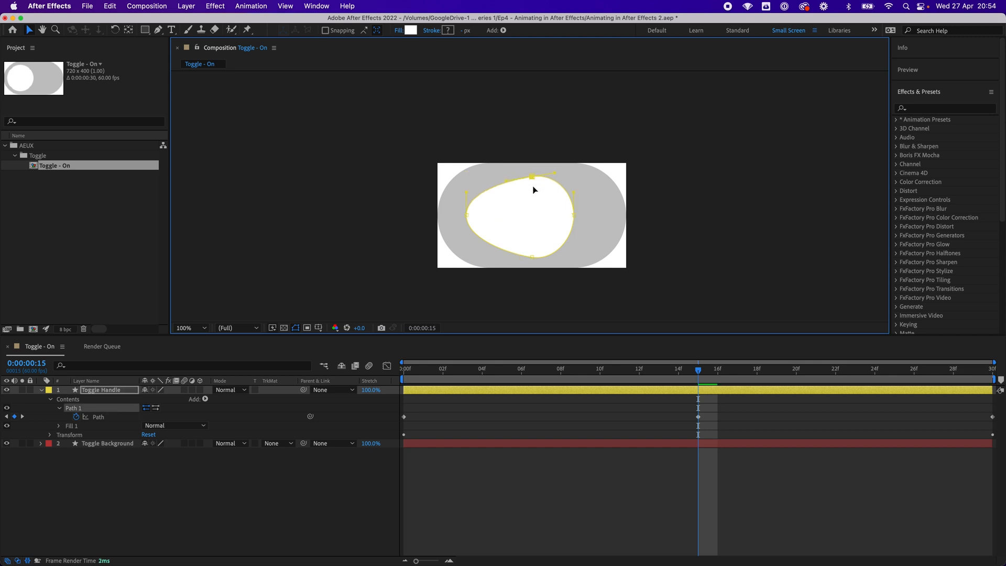
key(cmd+z)
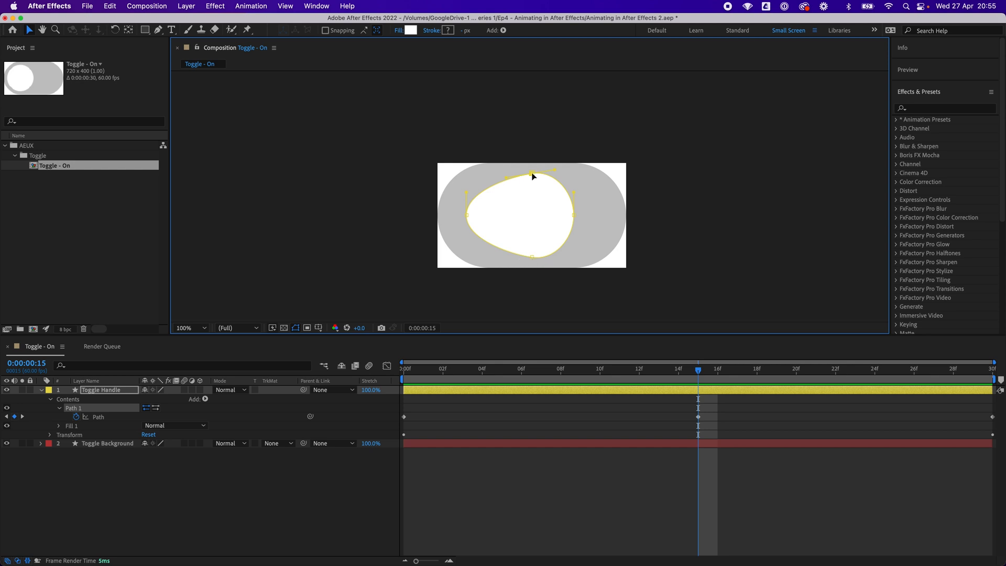
At frame 15, lower the handle's top point slightly and nudge its bottom point up to narrow the stretched shape.
drag(533, 177, 534, 182)
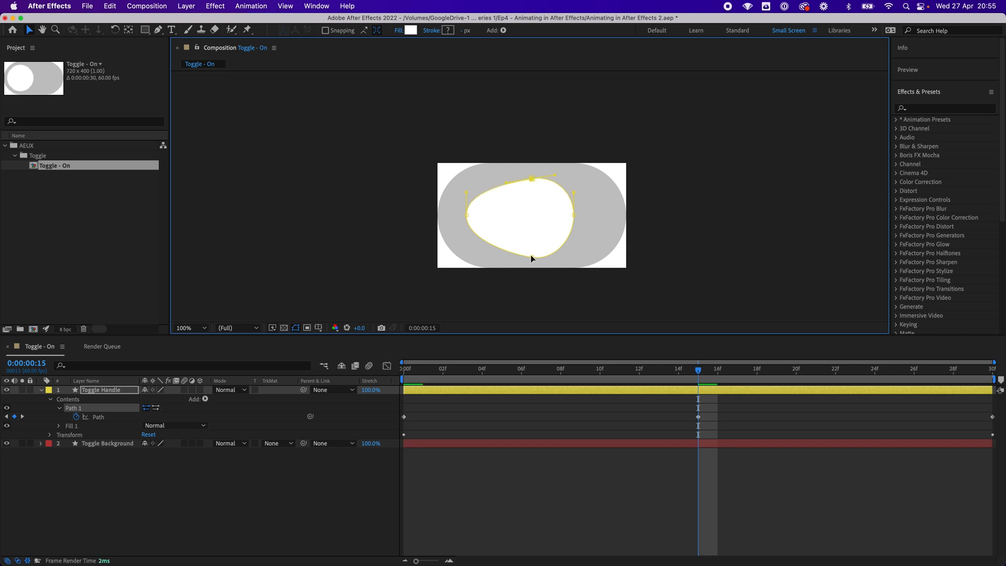
key(Up)
key(Up)
key(Up)
key(Up)
key(Up)
key(Up)
Preview the narrowed handle stretch from the first frame and scrub through to frame 29.
drag(698, 370, 338, 398)
key(space)
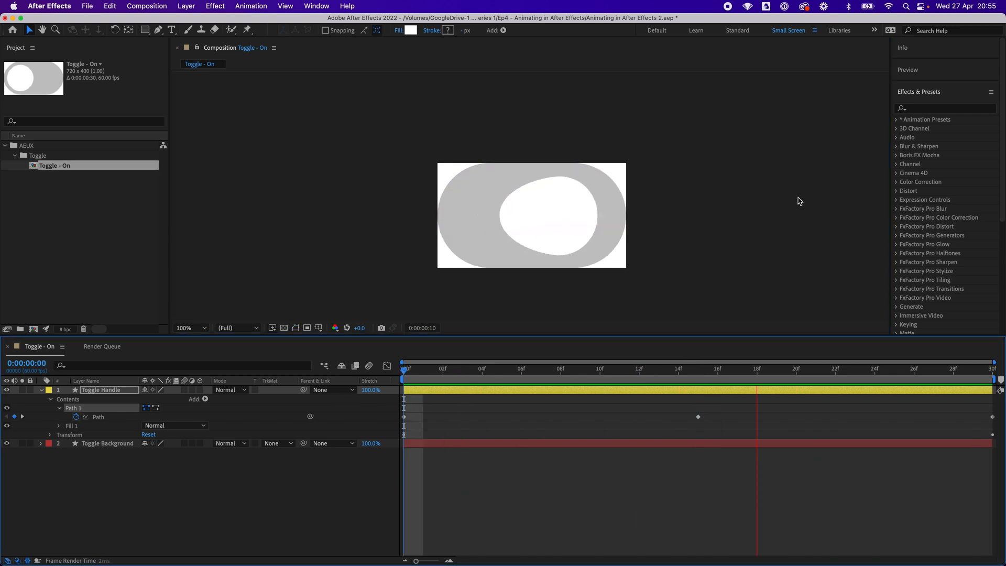
key(space)
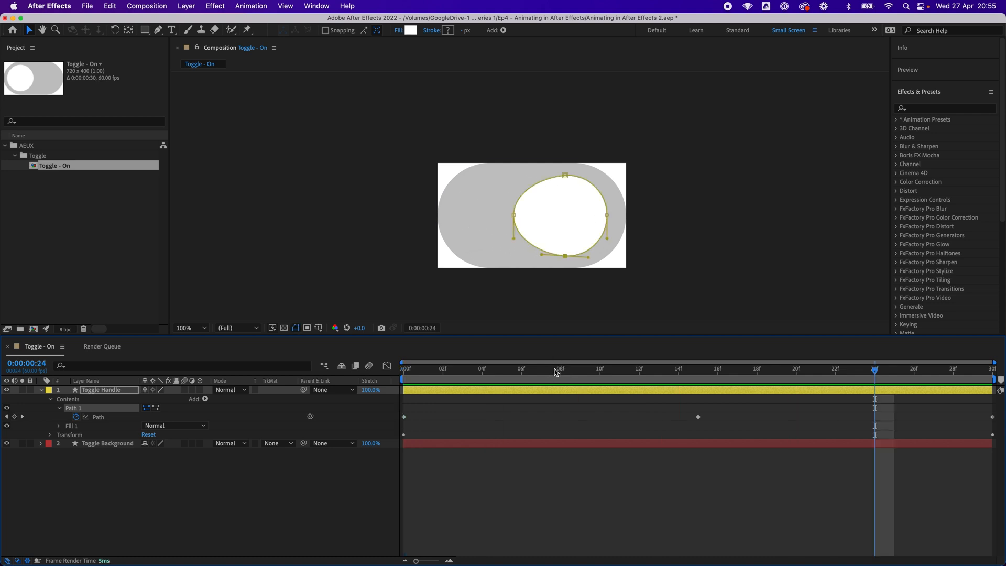
click(538, 371)
drag(545, 372, 974, 378)
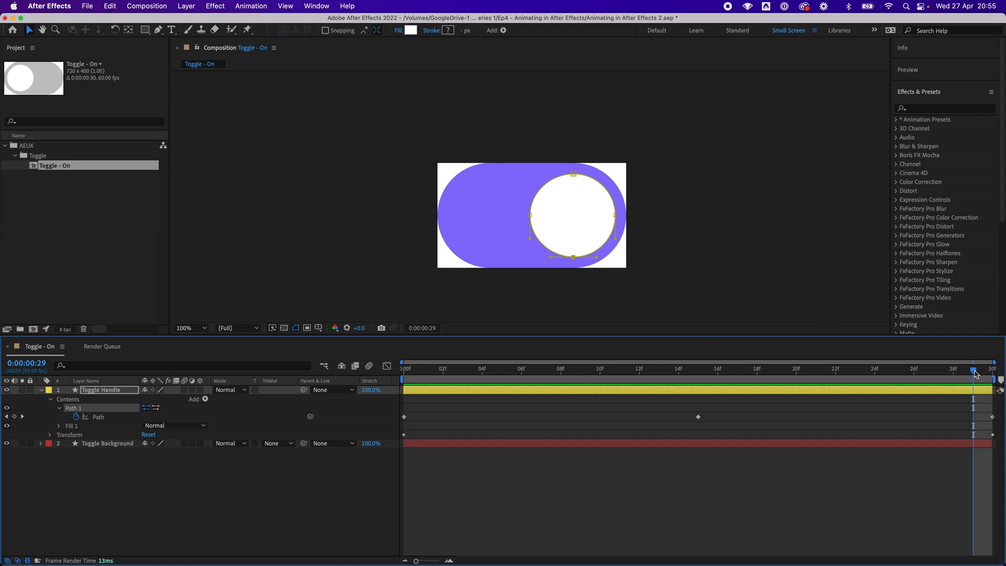
Duplicate the handle's final Path keyframe and place the copy at frame 26.
click(953, 370)
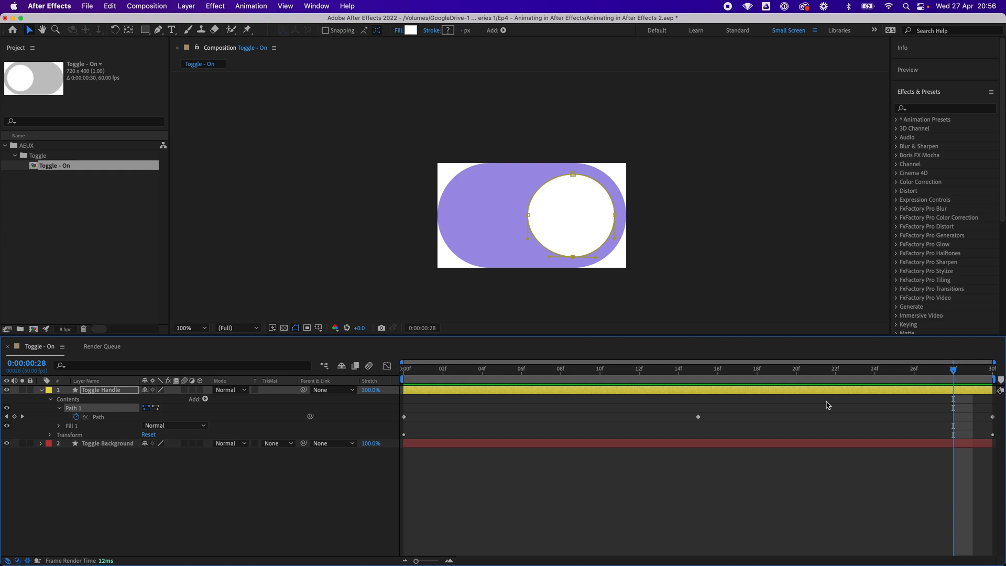
drag(985, 412, 998, 424)
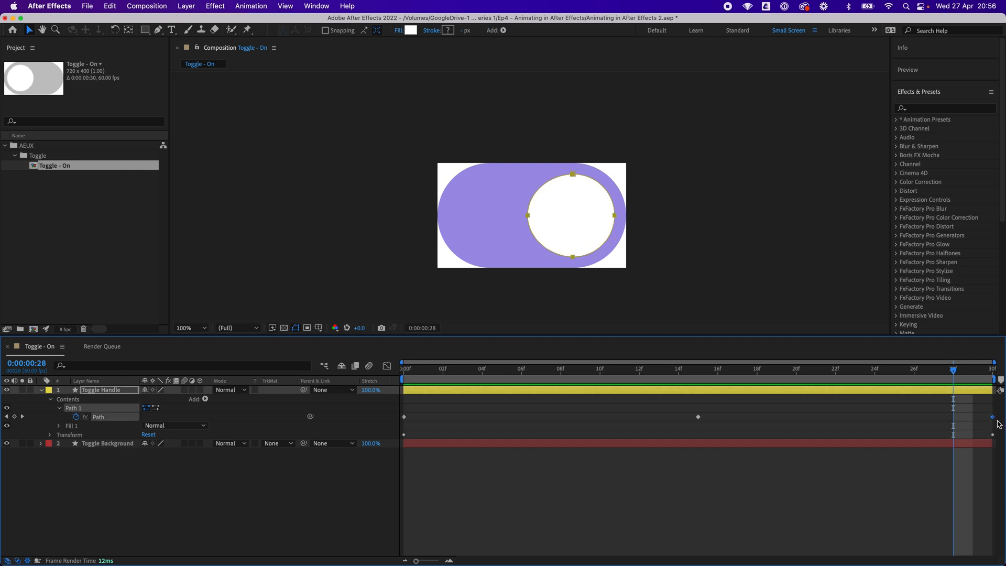
key(super+v)
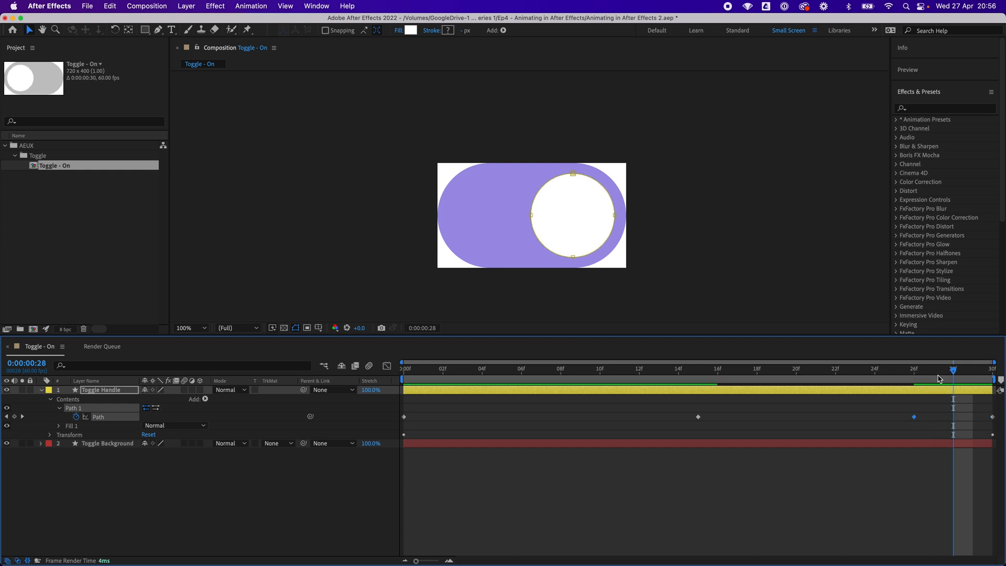
At frame 26, push the handle path's left point inward to the right to flatten that side.
drag(943, 371, 915, 379)
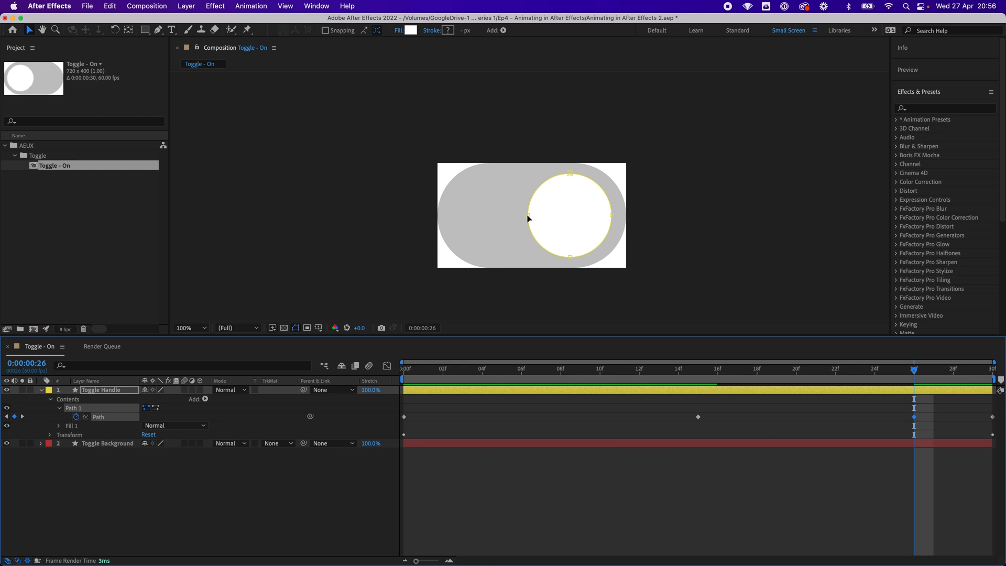
drag(528, 216, 543, 218)
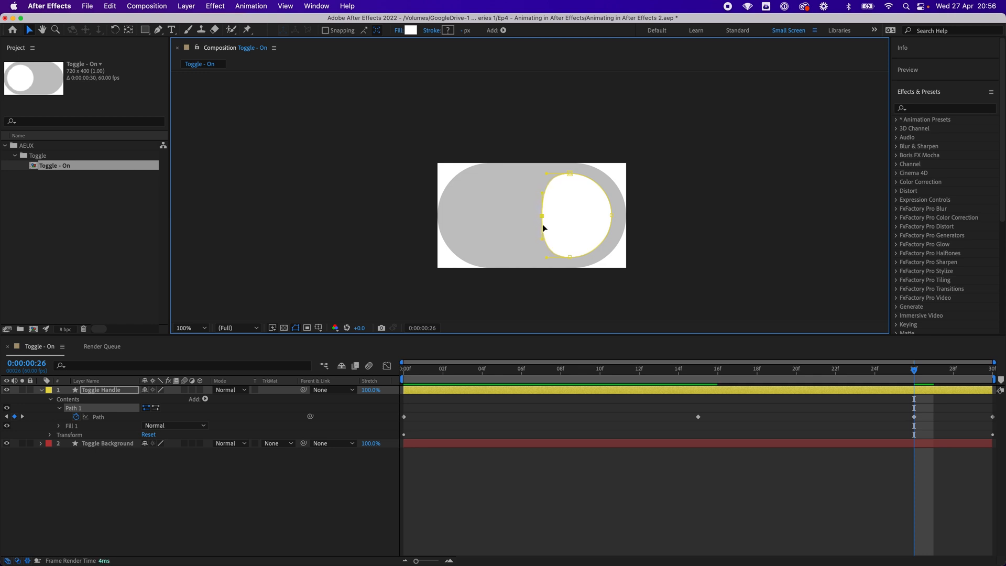
click(51, 435)
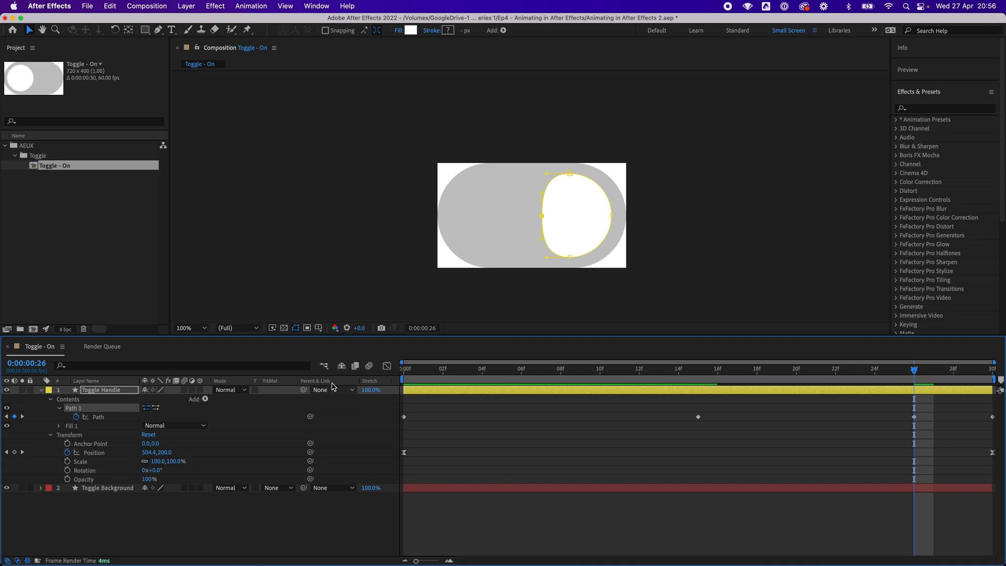
click(51, 435)
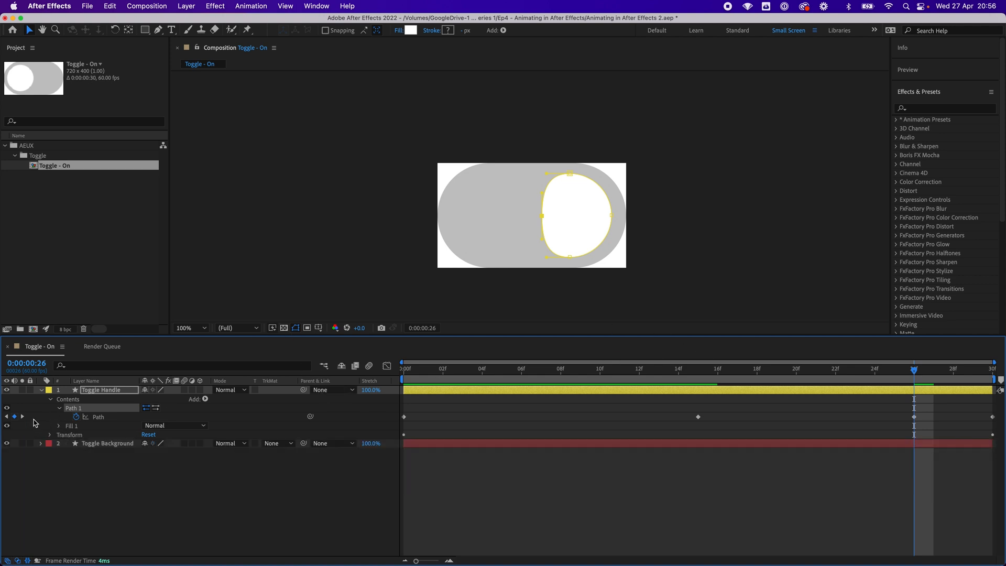
At frame 26, raise the handle's top point and lower its bottom point slightly to complete the squash.
click(570, 172)
drag(570, 172, 570, 170)
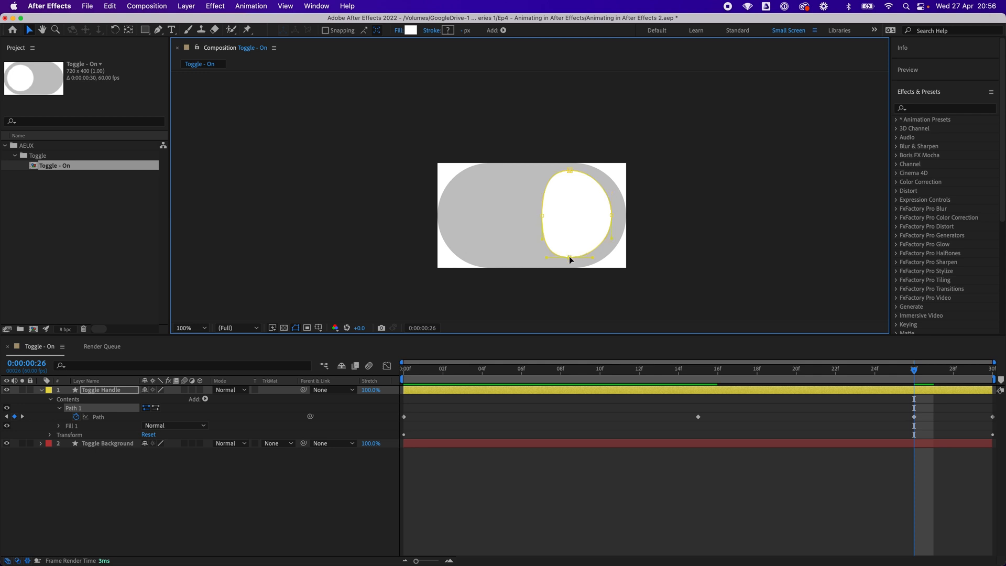
drag(569, 257, 569, 261)
drag(915, 371, 936, 382)
click(910, 383)
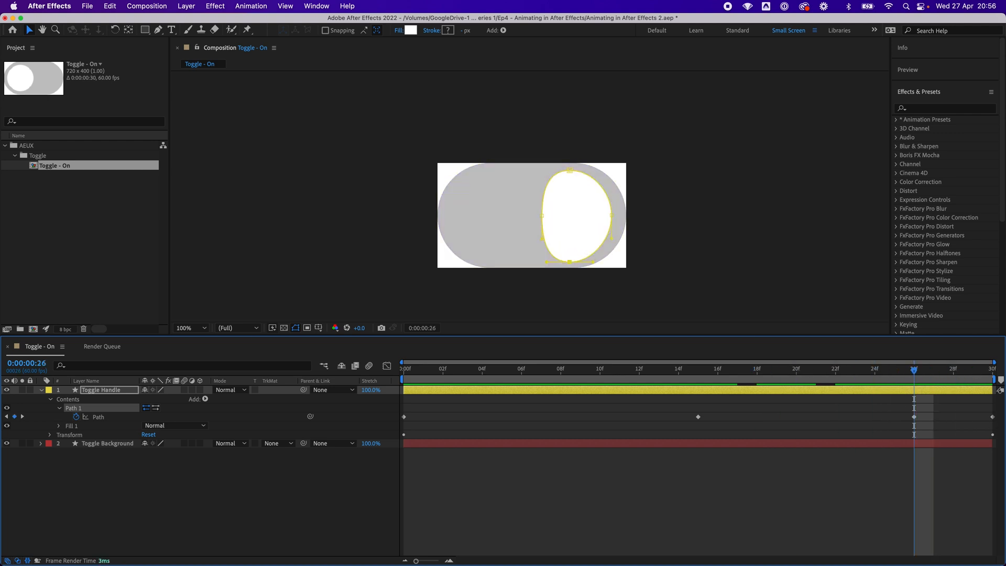
Move the Toggle Handle's final Position keyframe to frame 26.
click(51, 435)
click(97, 452)
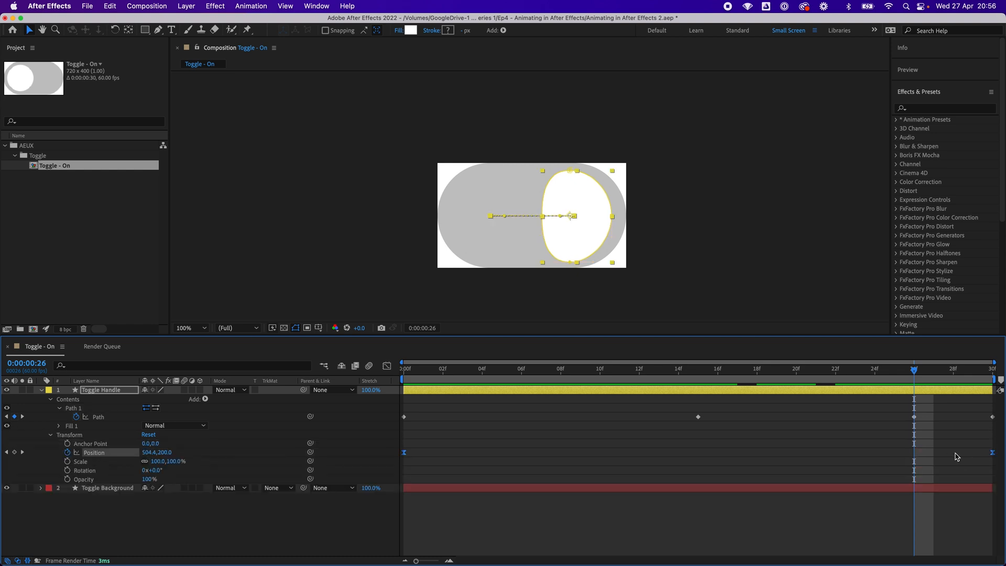
drag(966, 449, 923, 452)
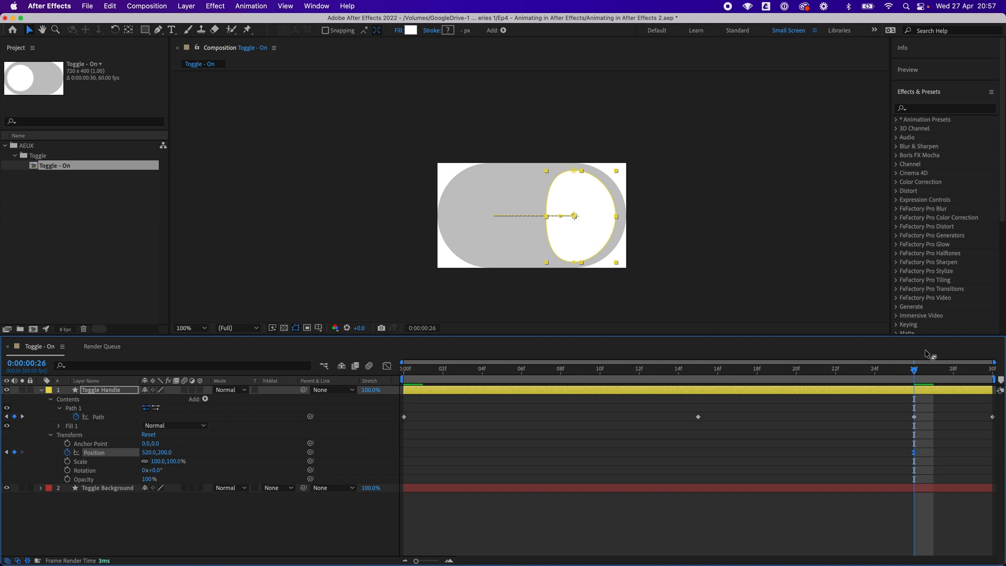
Preview the handle's slide and squash from the first frame and scrub to frame 29.
drag(911, 371, 318, 402)
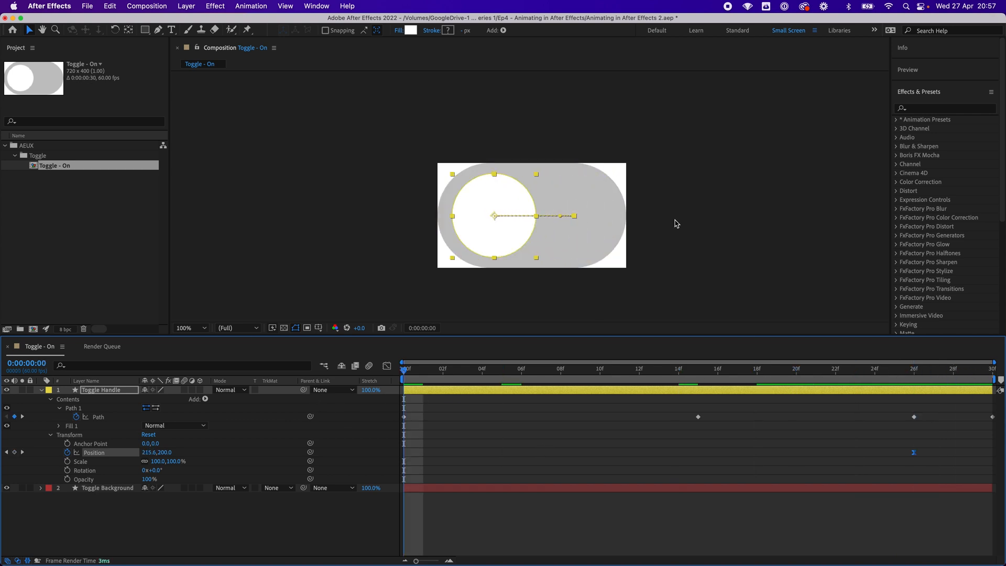
click(723, 195)
key(space)
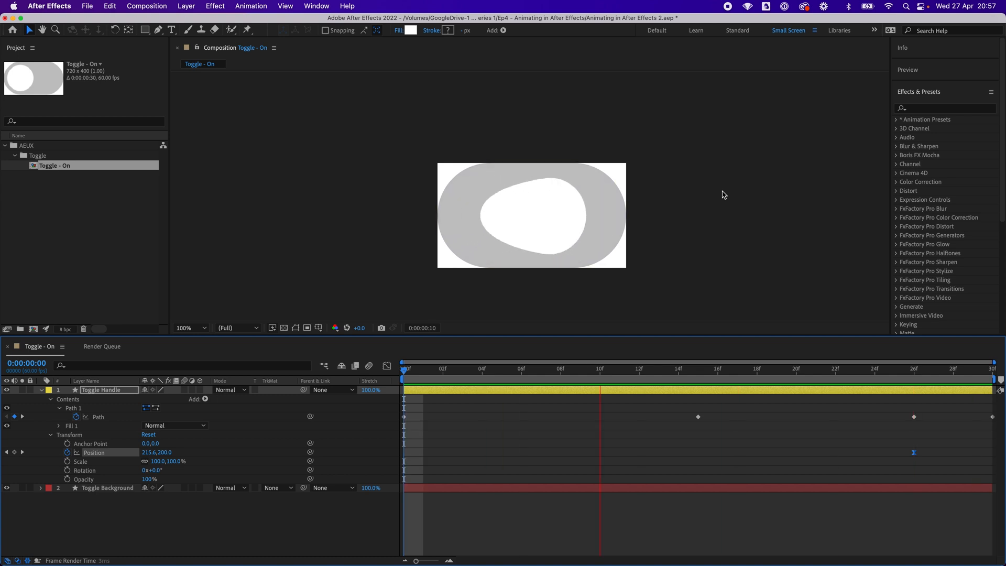
click(591, 371)
drag(591, 371, 973, 372)
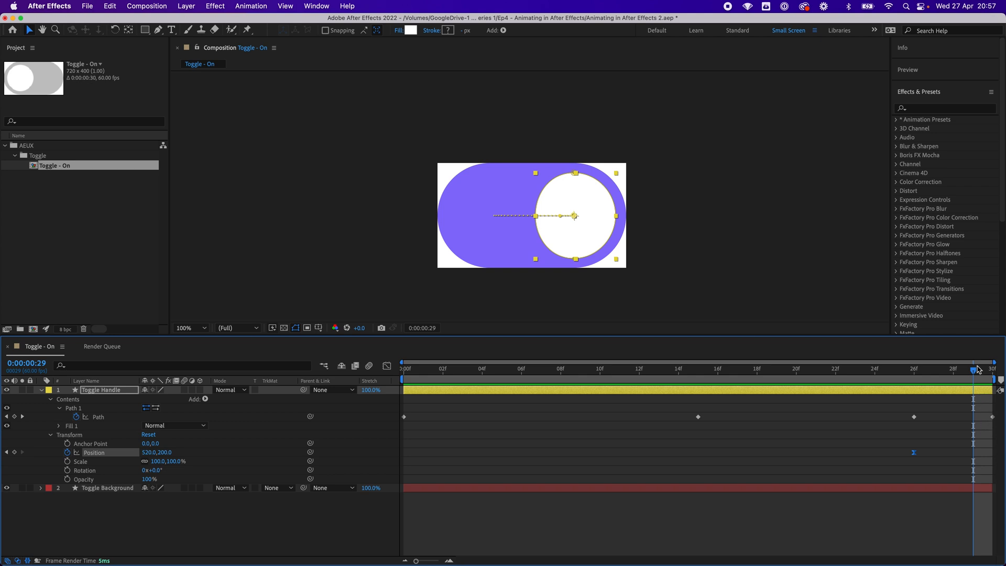
Set the composition duration to 0:00:00:35 and extend the Toggle Handle and Toggle Background layers to its end.
key(super+k)
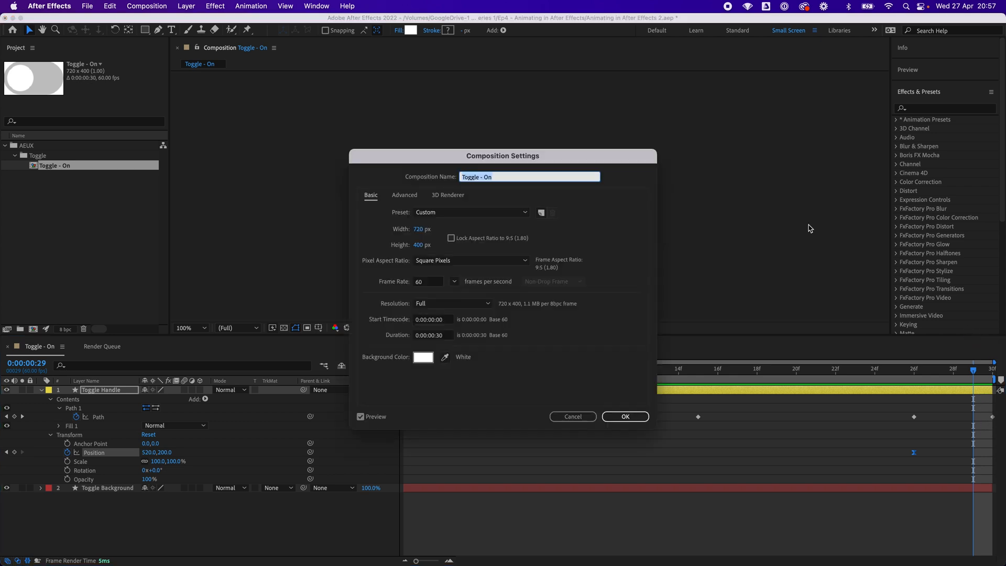
click(440, 337)
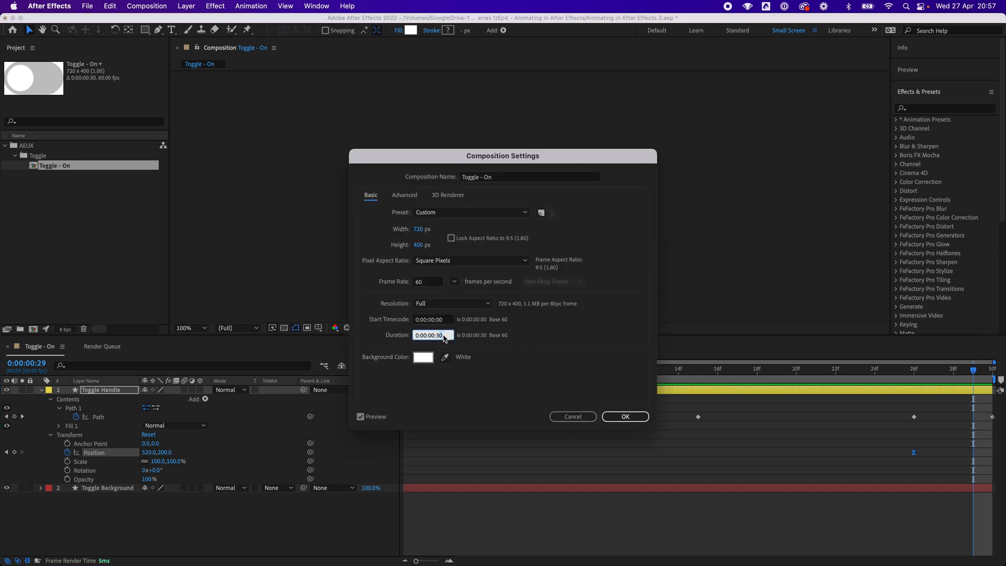
click(625, 417)
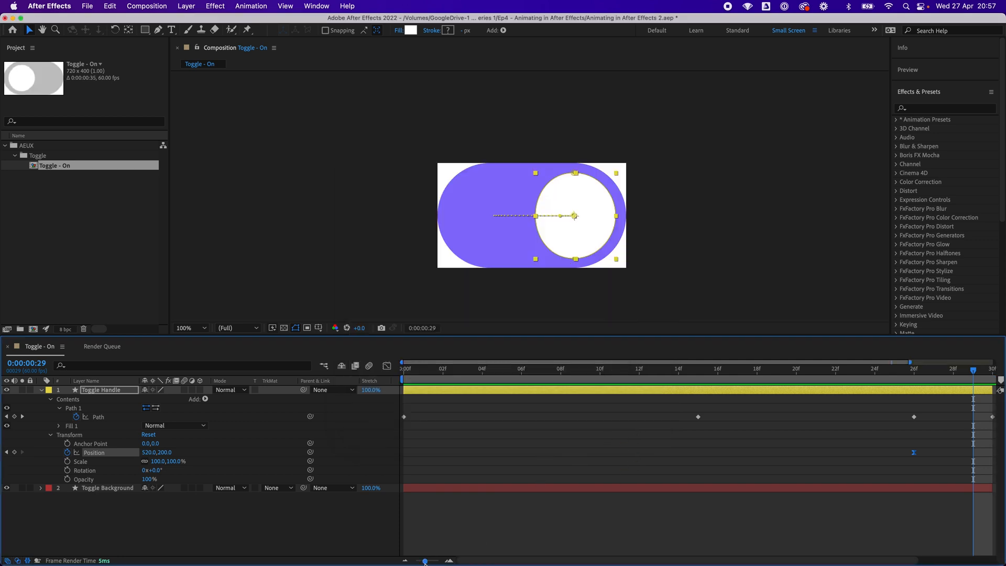
drag(425, 561, 416, 561)
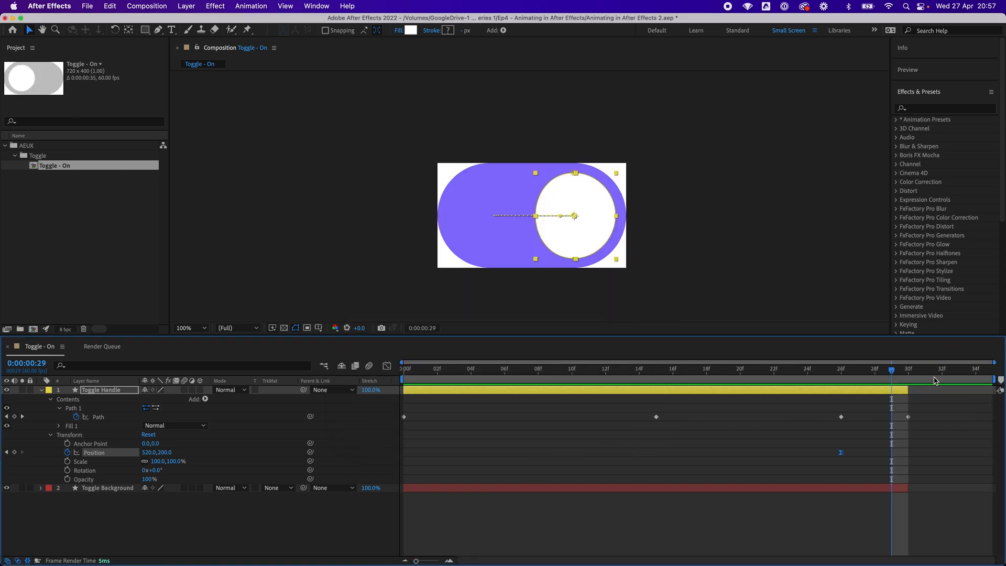
drag(910, 391, 996, 397)
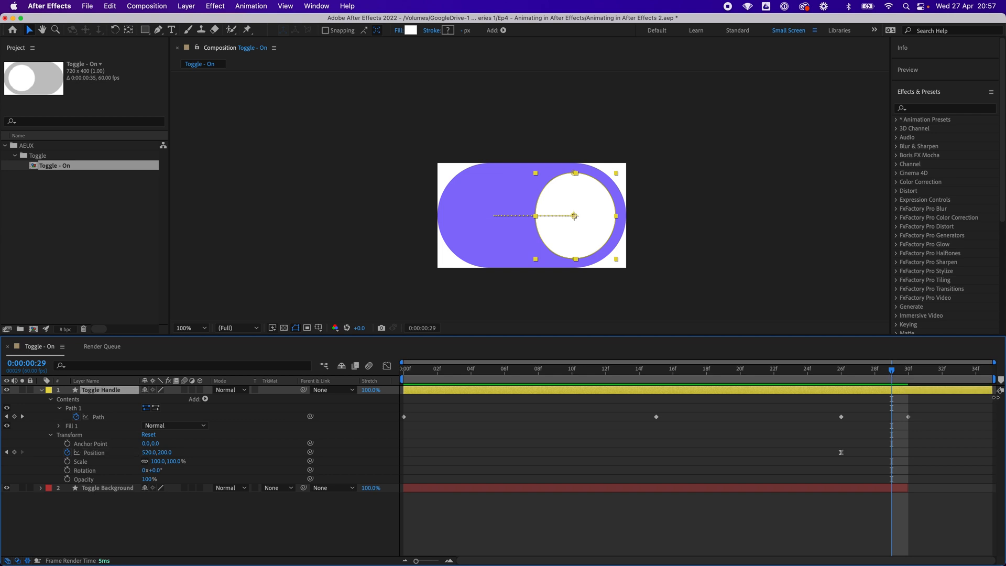
drag(907, 487, 989, 488)
Preview the lengthened toggle animation from the first frame.
key(Home)
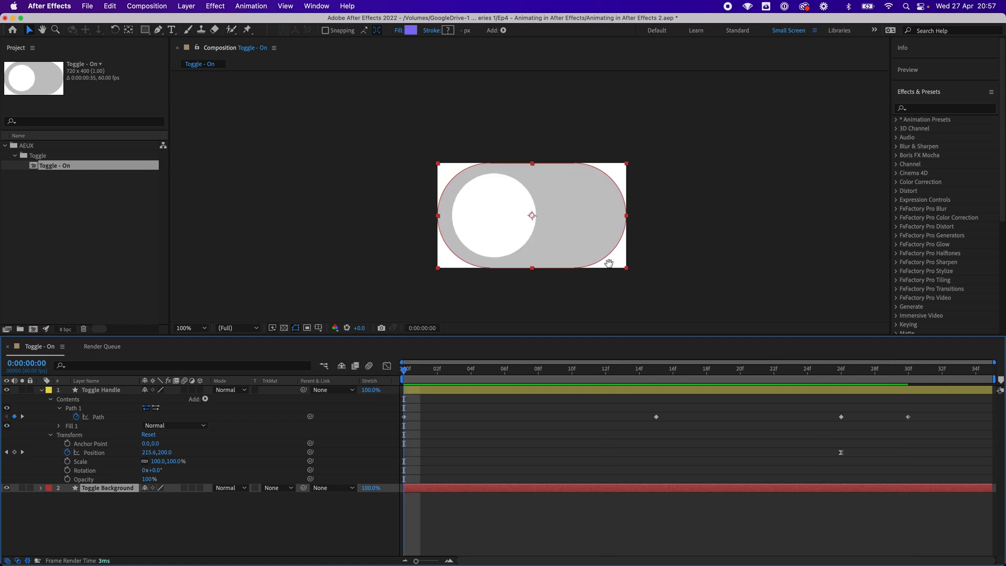
key(space)
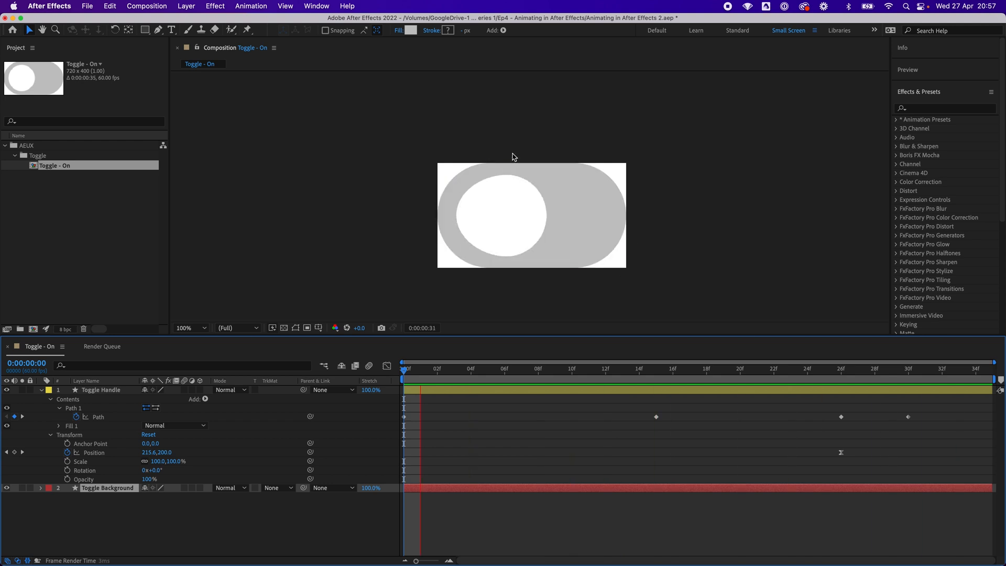
key(space)
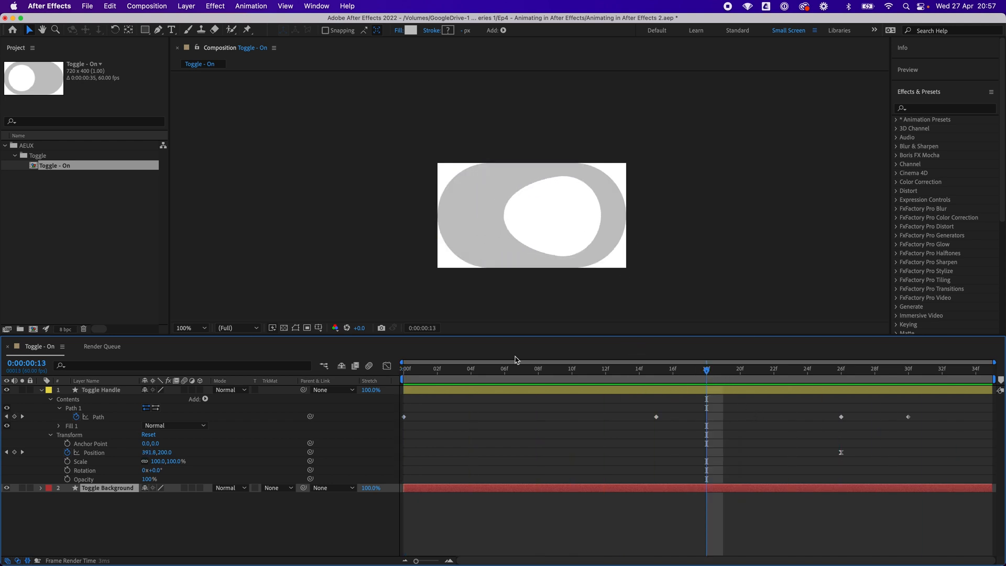
key(space)
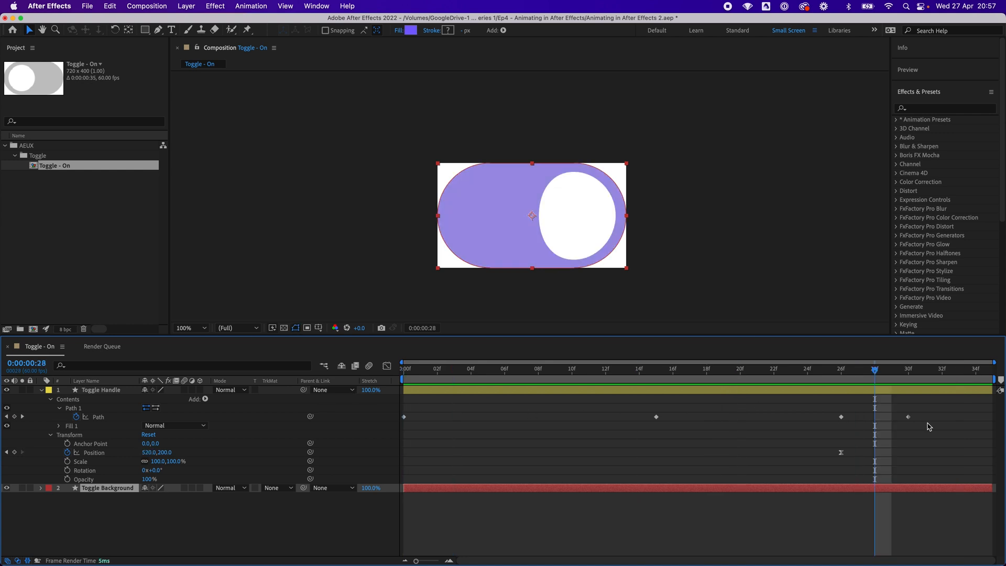
Apply Easy Ease to all four Path keyframes of the Toggle Handle in the graph editor.
drag(928, 424, 397, 402)
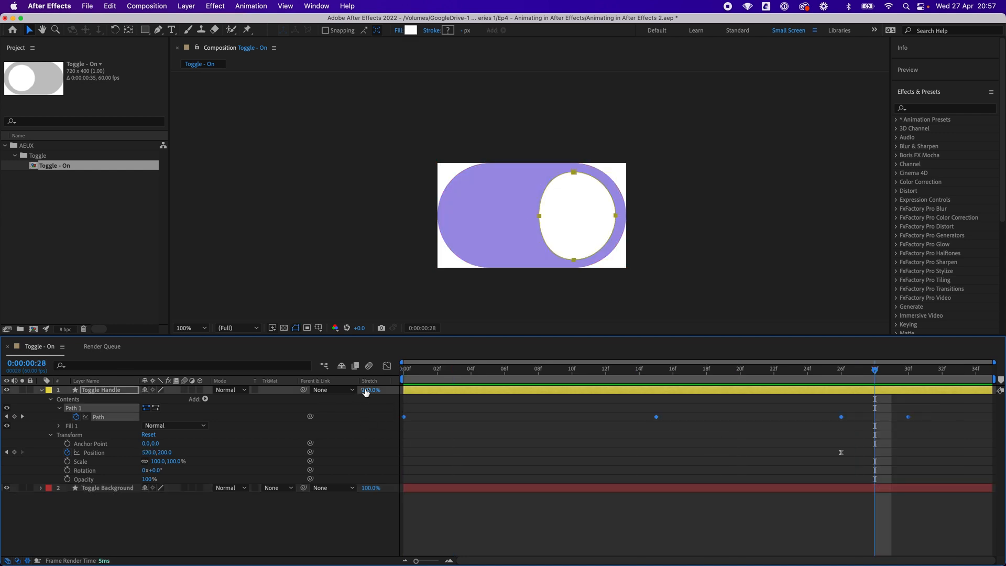
click(386, 366)
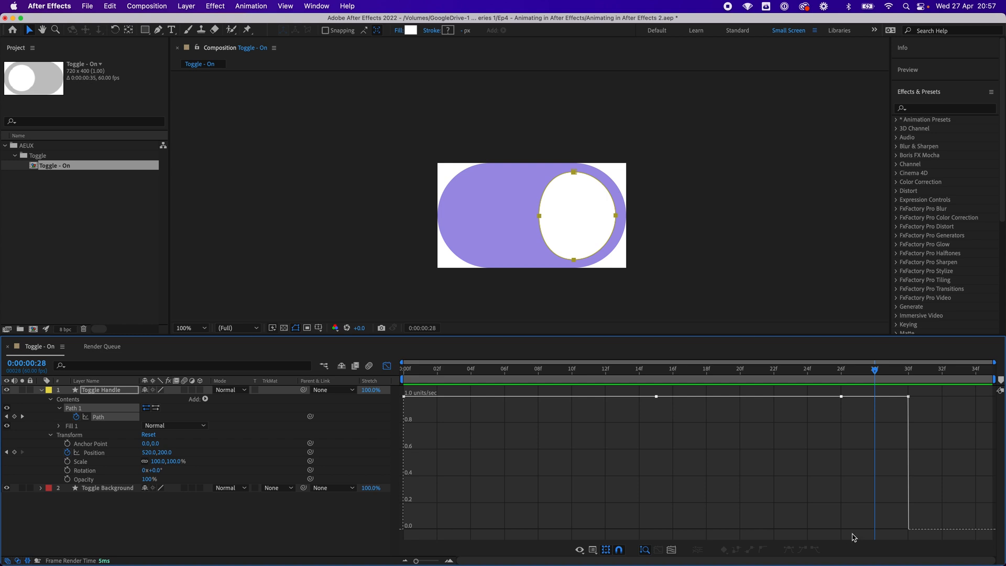
drag(950, 446, 390, 397)
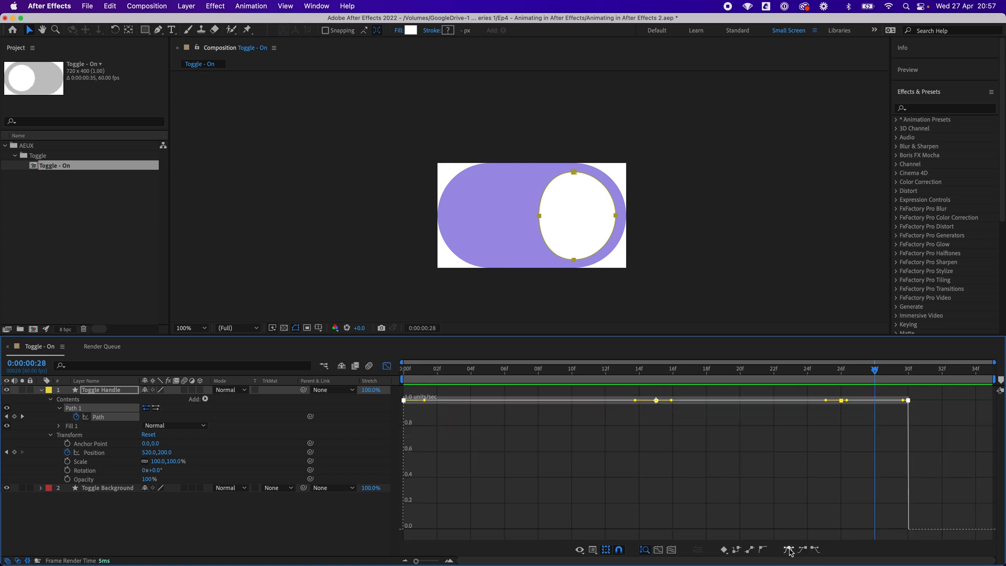
click(789, 549)
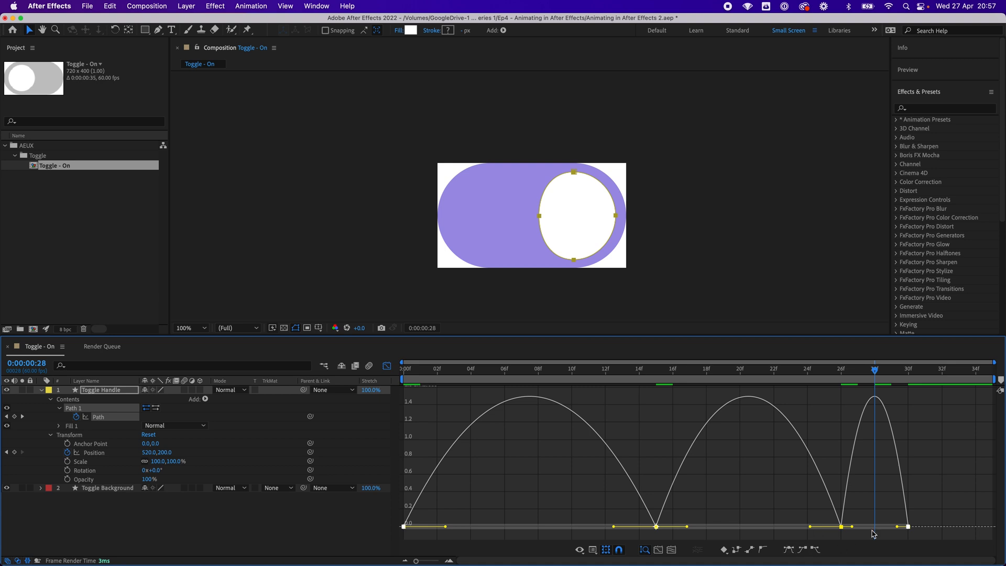
drag(925, 528, 387, 394)
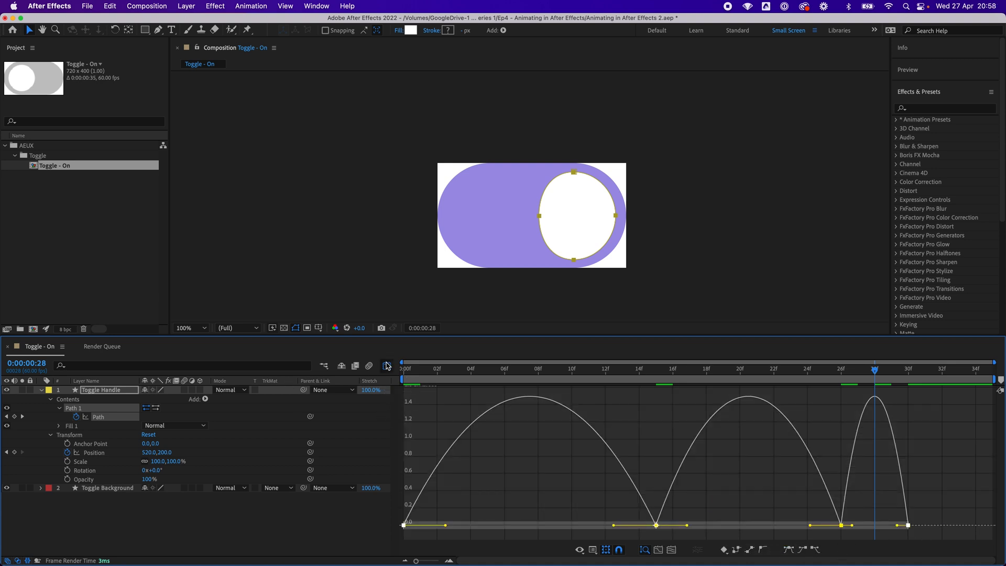
click(387, 366)
Preview the eased handle path animation from the first frame.
drag(449, 369, 401, 369)
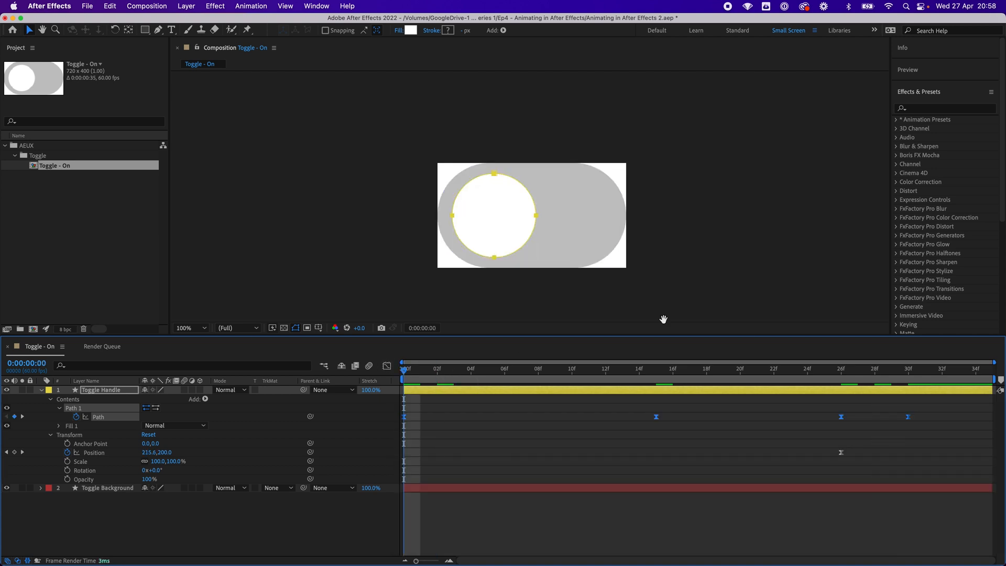
key(space)
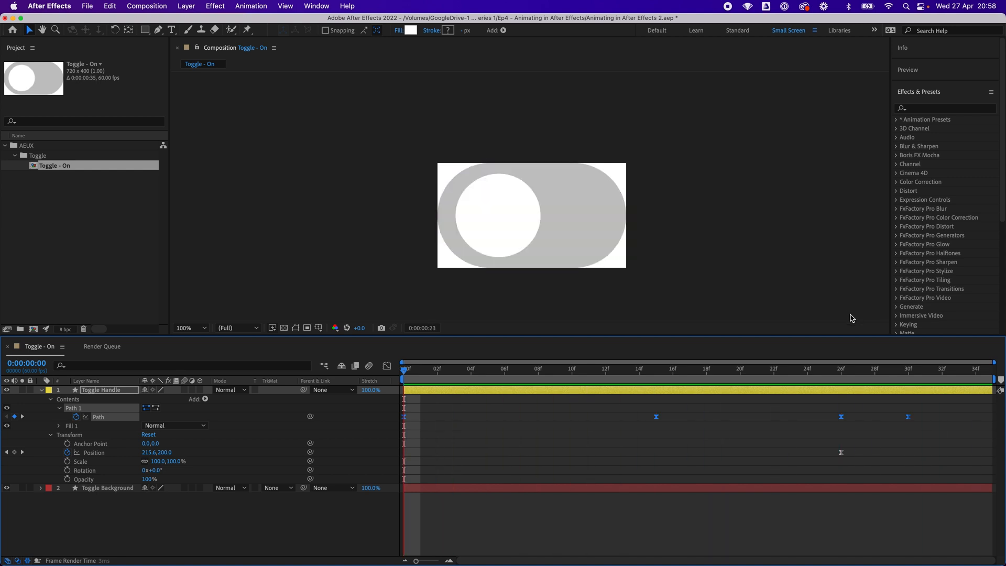
key(space)
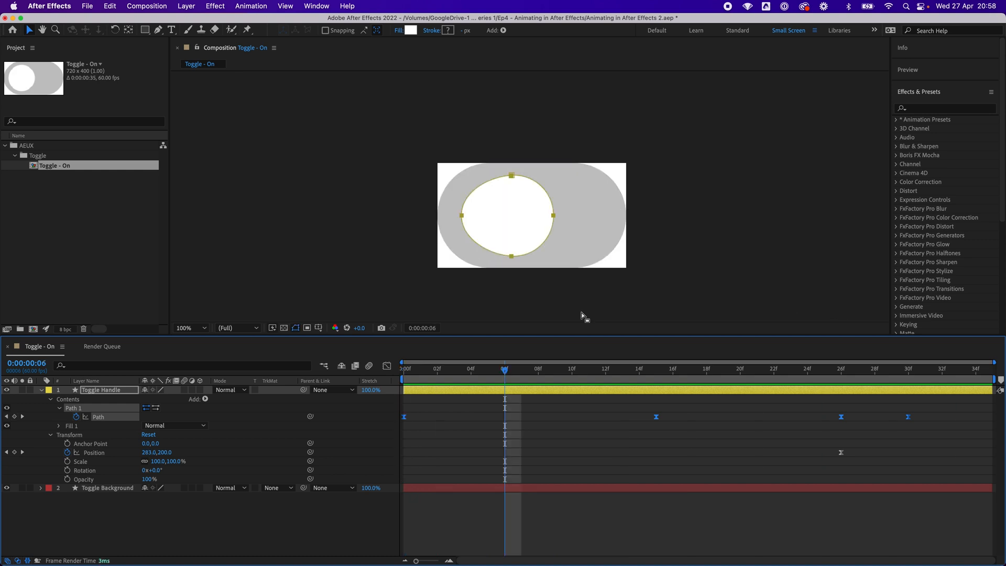
Duplicate the Toggle - On composition in the project and open the copy.
drag(484, 374, 434, 403)
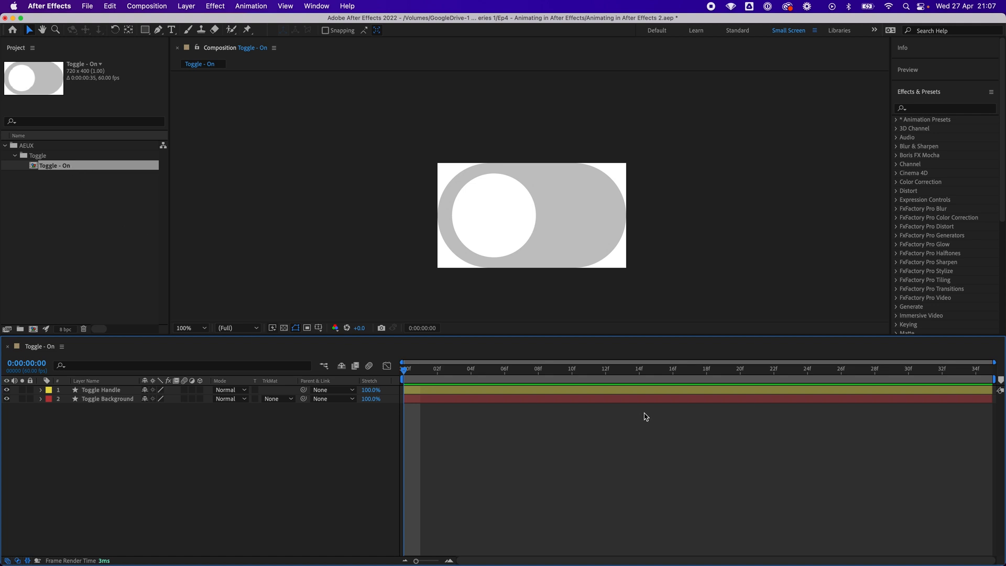
click(73, 167)
key(super+d)
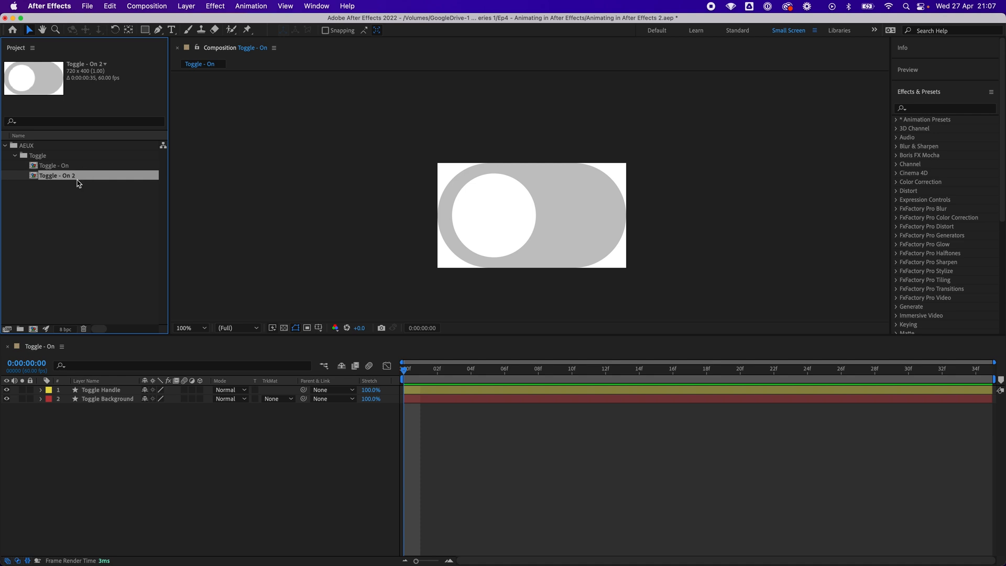
double_click(76, 180)
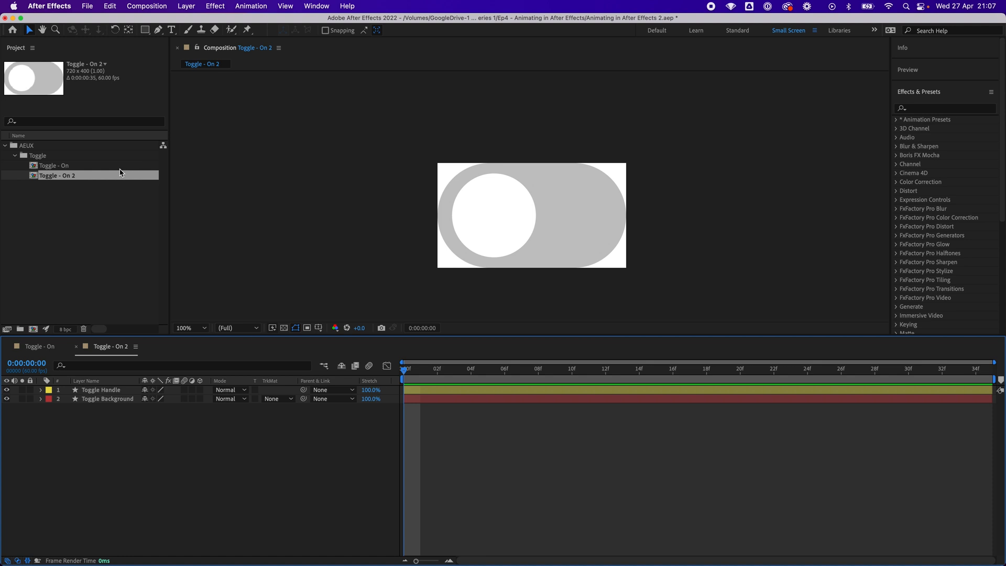
Rename the duplicated composition as Toggle - Off working.
click(67, 180)
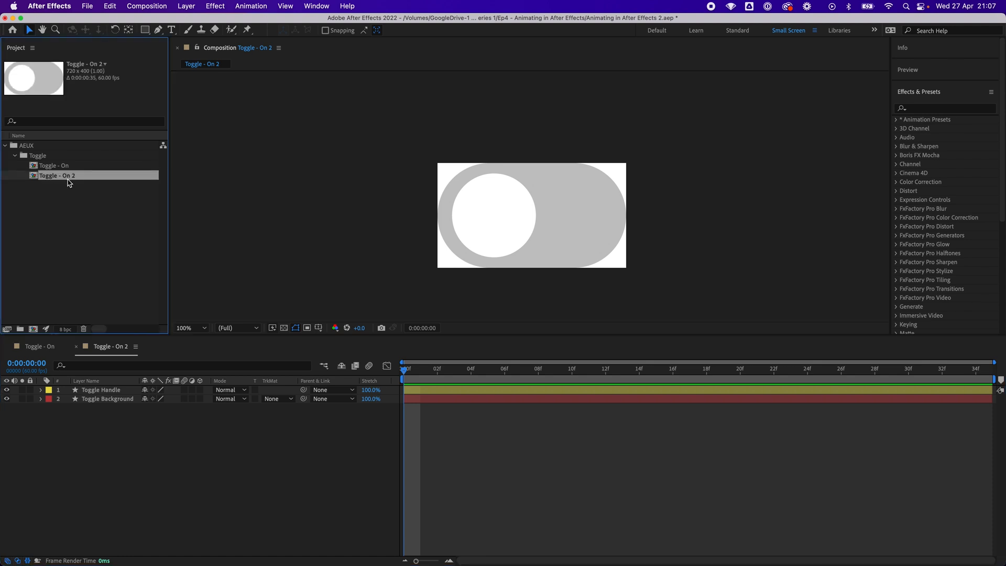
key(Return)
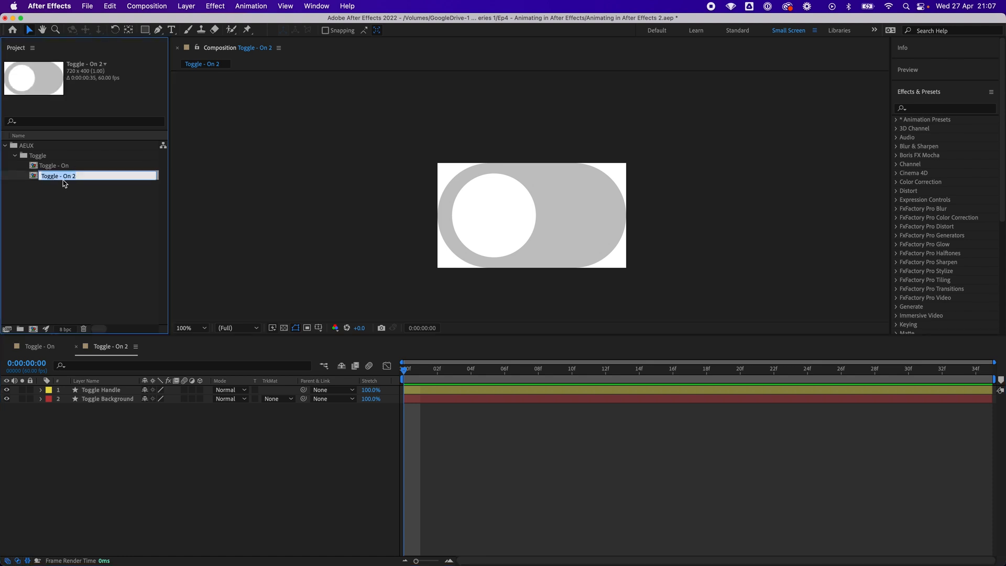
drag(67, 176, 83, 176)
key(Return)
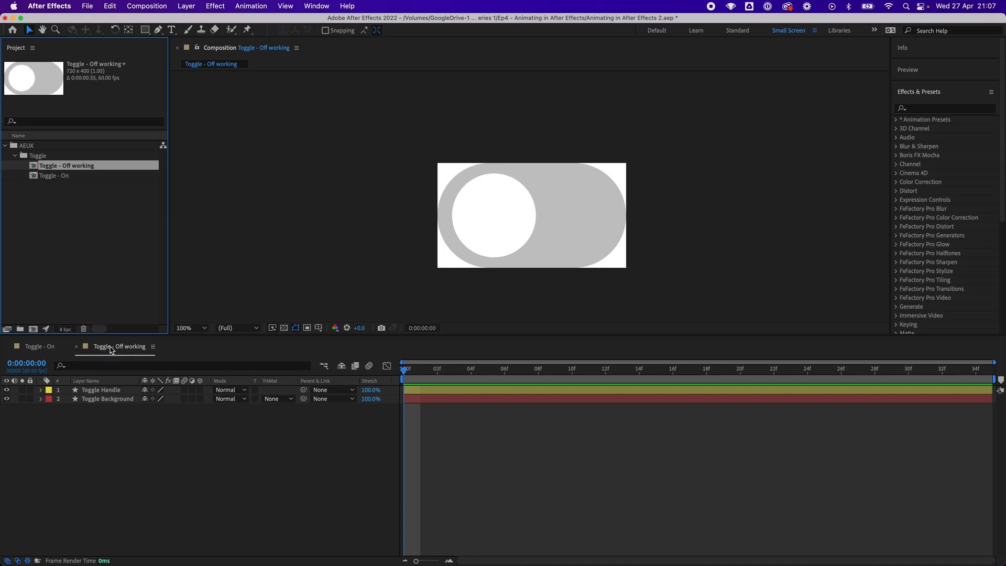
Scrub through the animation of the Toggle - Off working composition and return to the first frame.
click(111, 350)
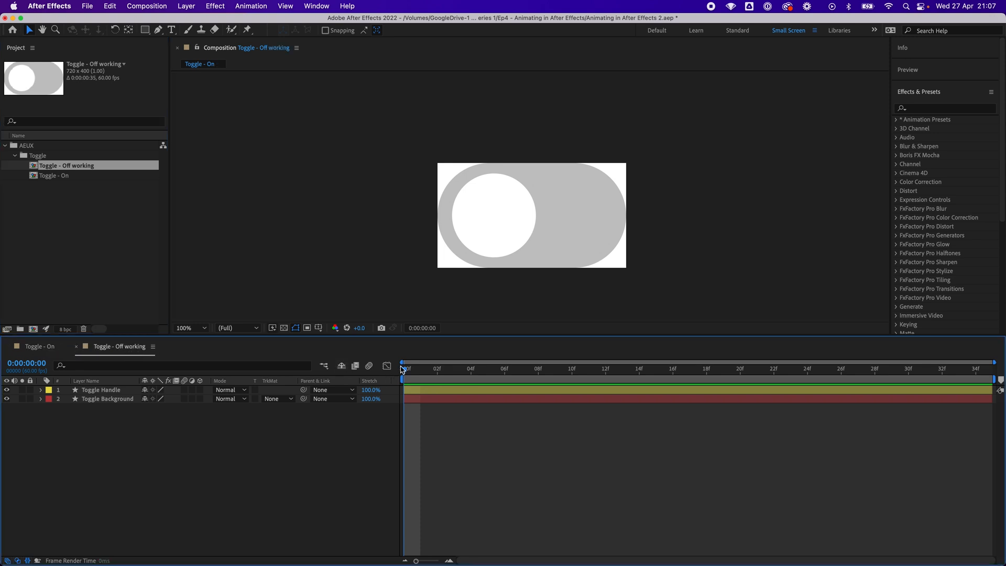
drag(403, 369, 791, 370)
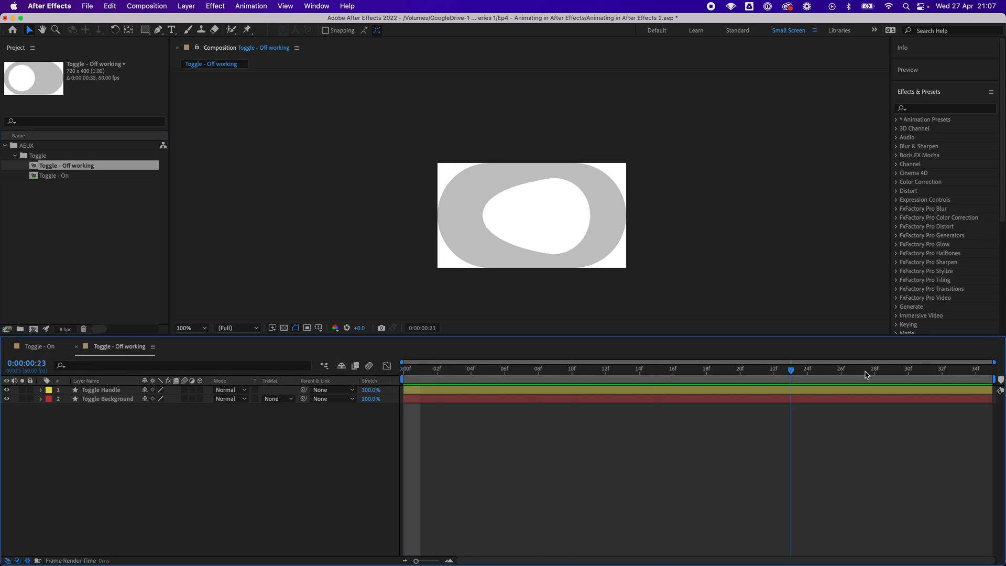
drag(866, 374, 404, 376)
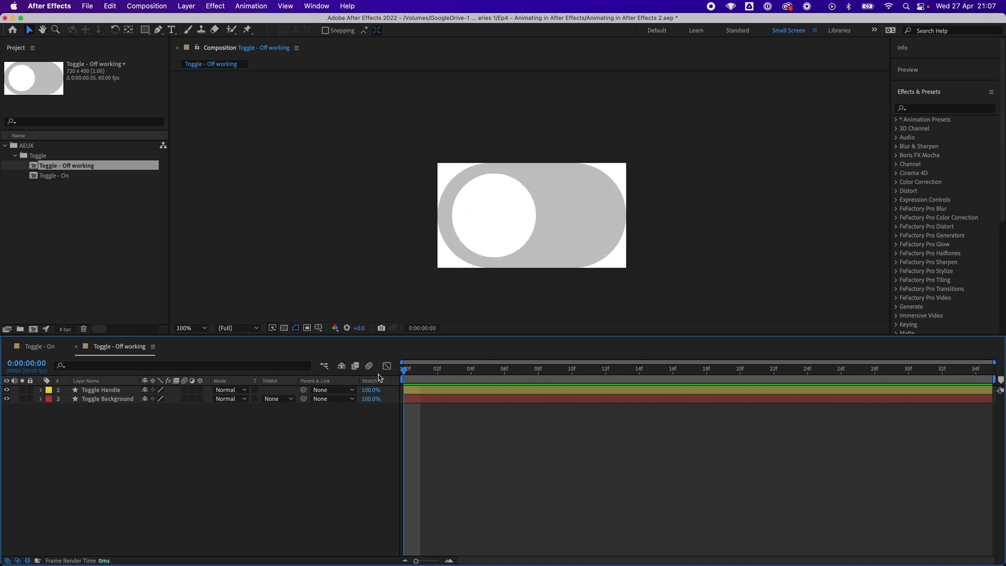
Copy the purple hex value from the Toggle Background's fill colour keyframe at frame 30.
click(42, 399)
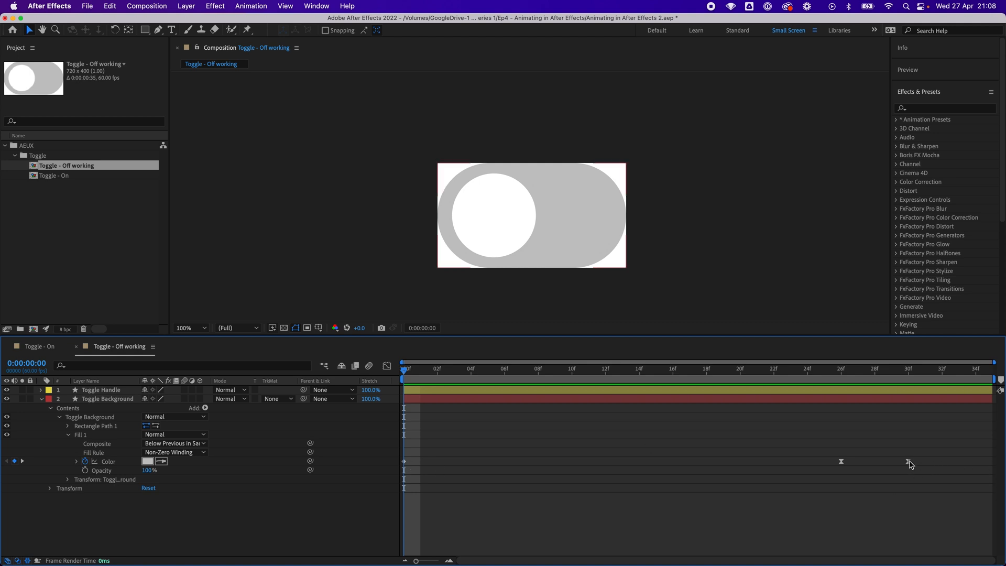
click(908, 462)
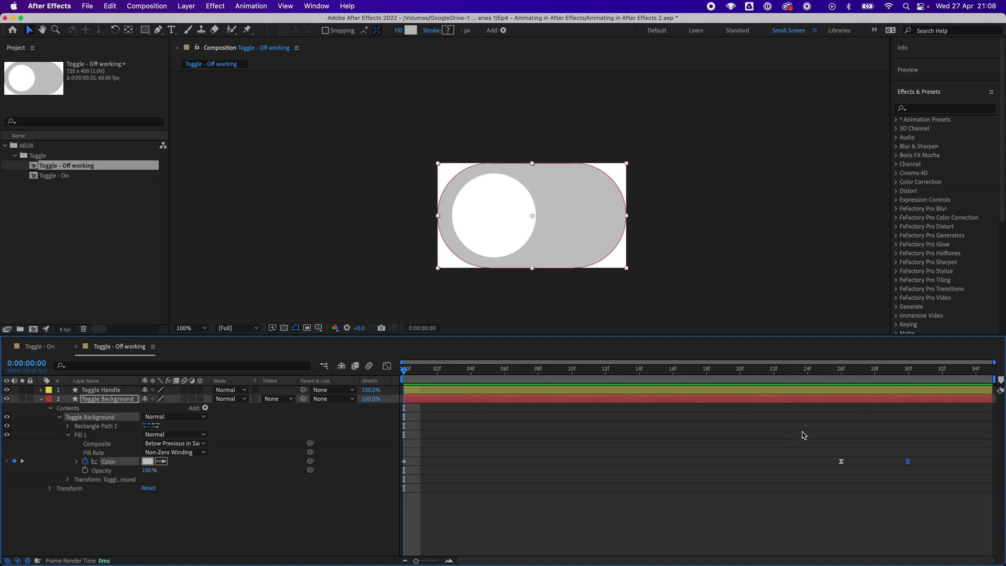
click(911, 373)
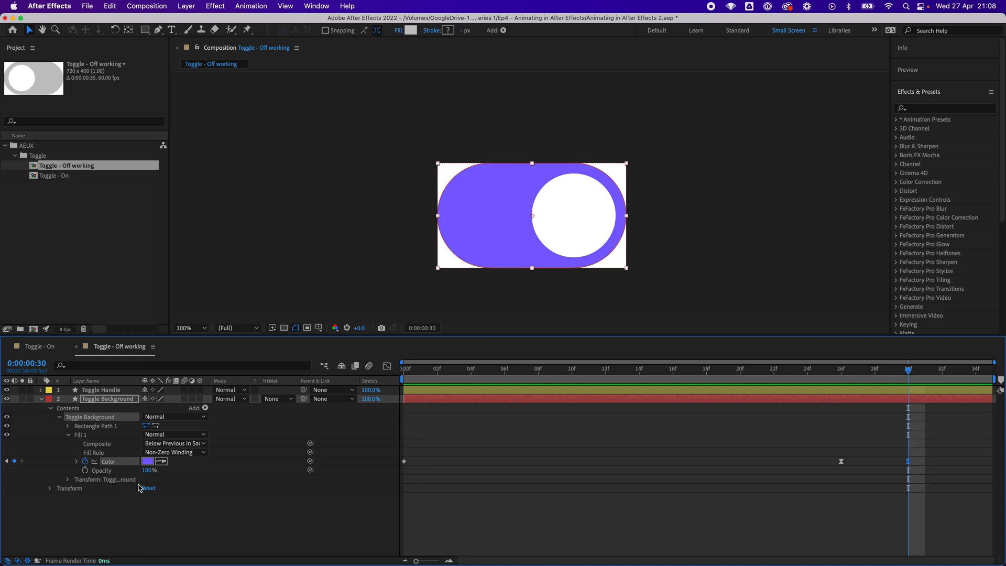
click(147, 461)
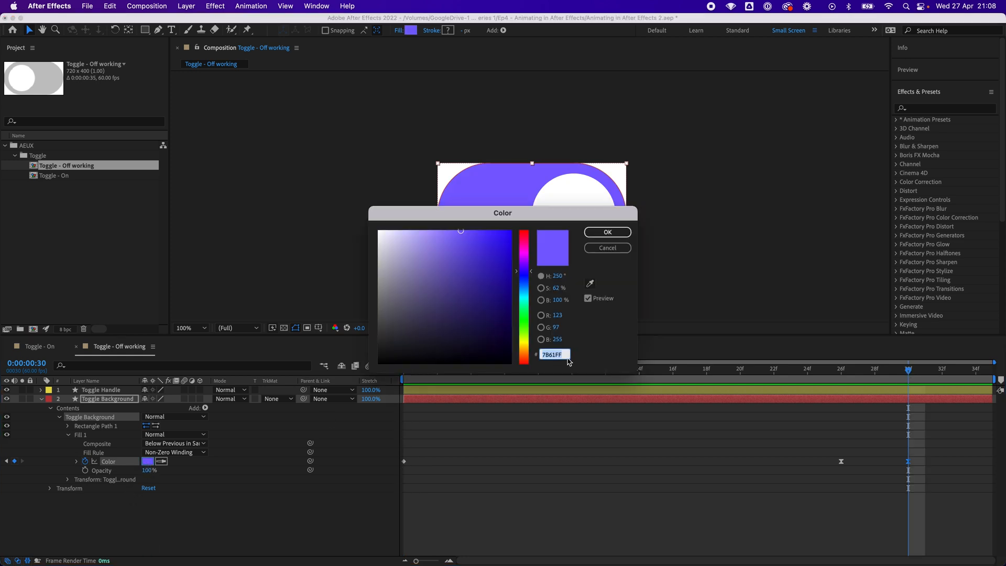
click(605, 247)
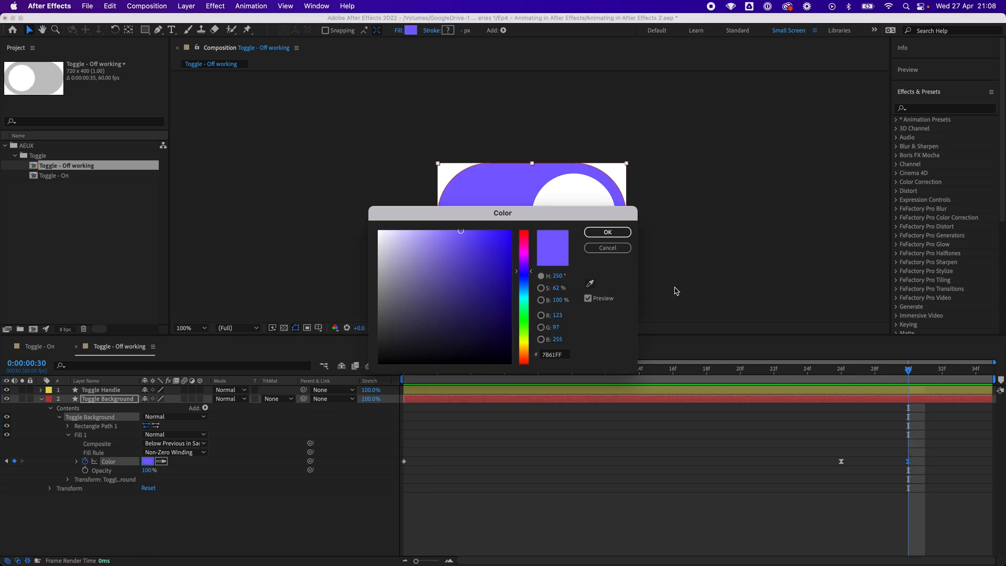
click(627, 250)
click(617, 249)
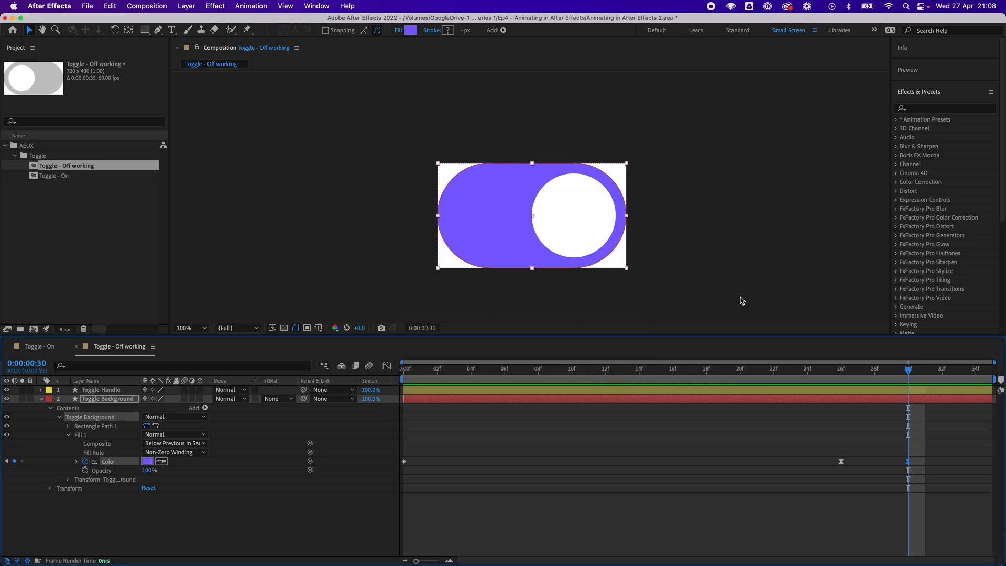
Set the Toggle Background's fill colour keyframes at frames 26 and 0 to 7B61FF.
click(841, 371)
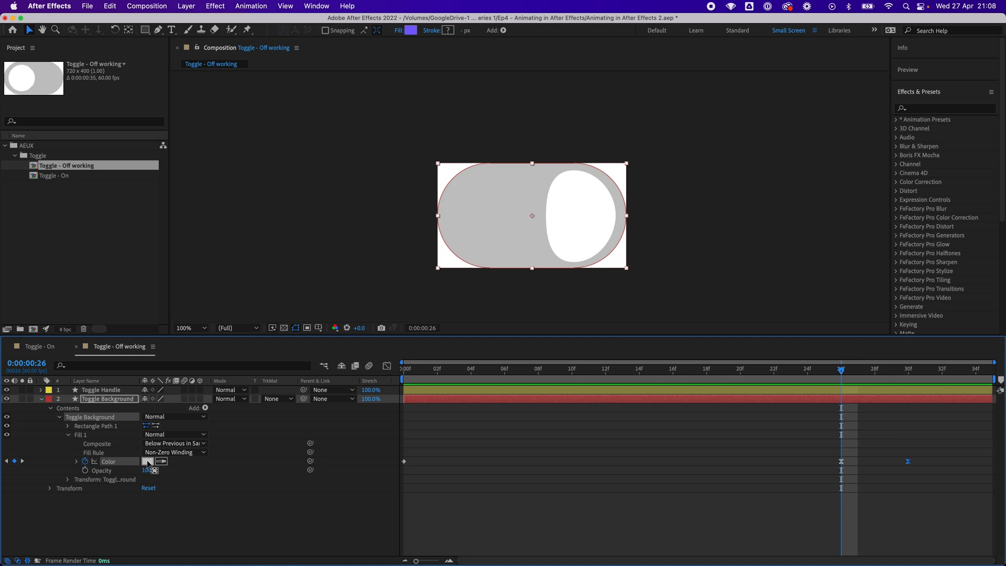
click(147, 461)
key(super+v)
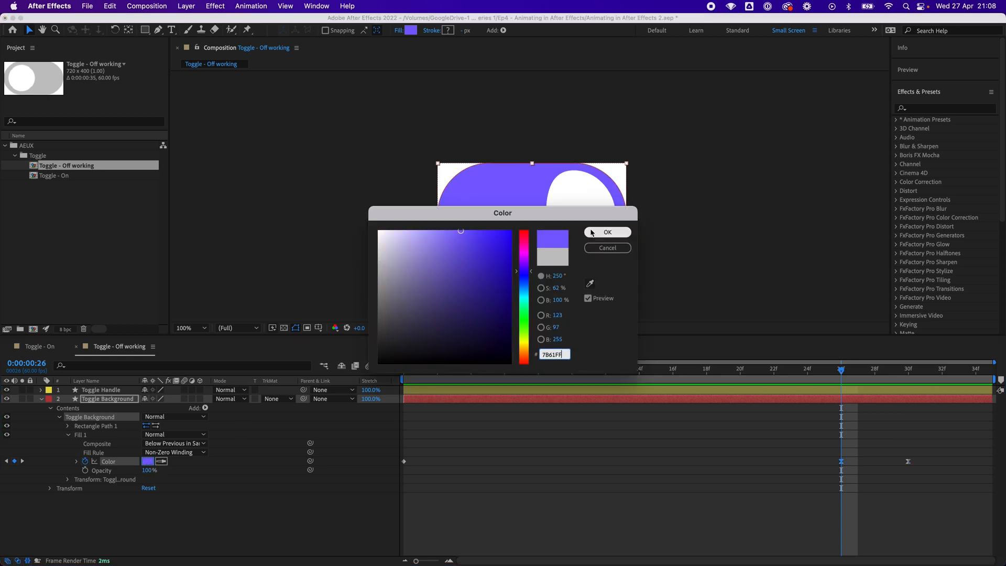
click(608, 232)
click(406, 371)
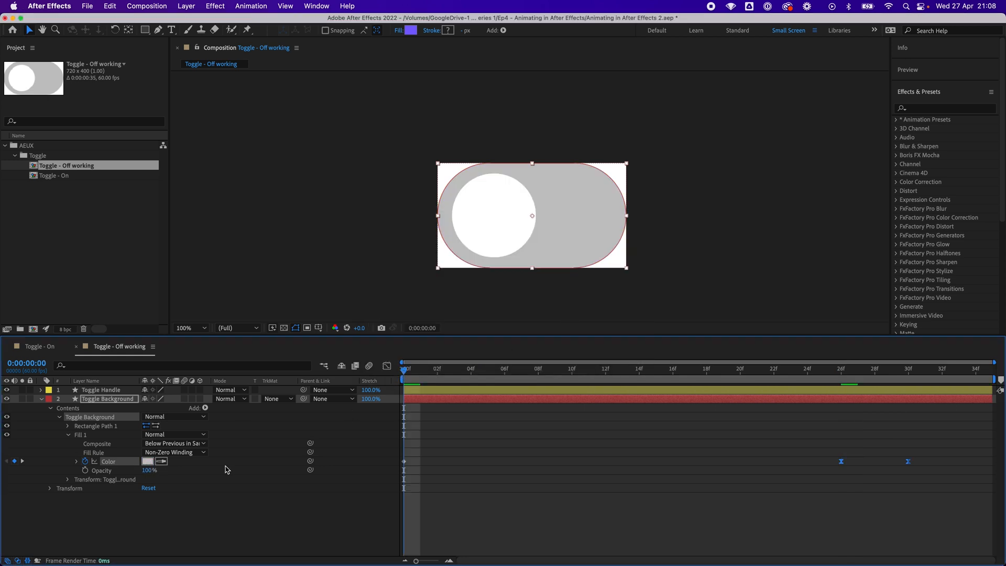
click(147, 461)
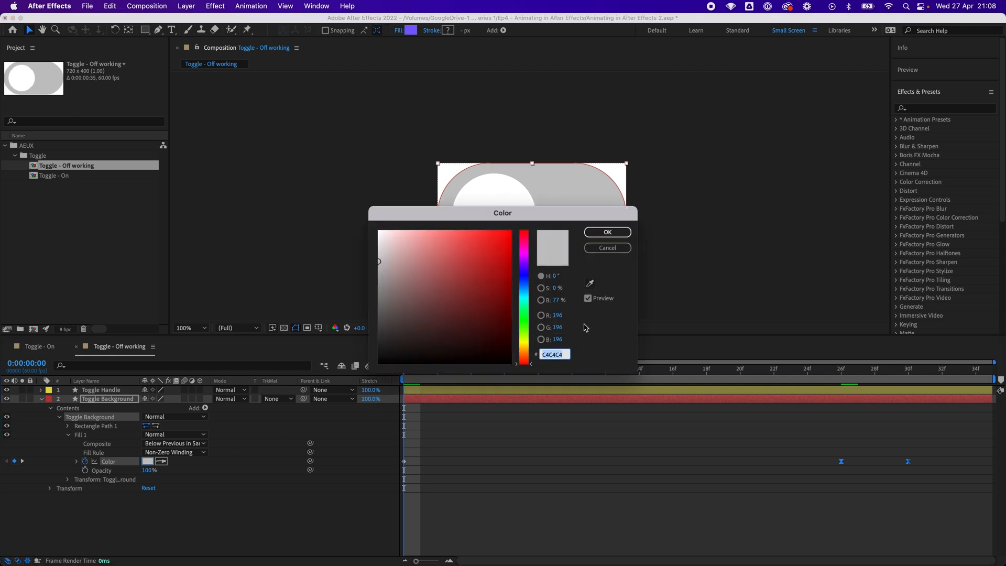
text(7B61FF)
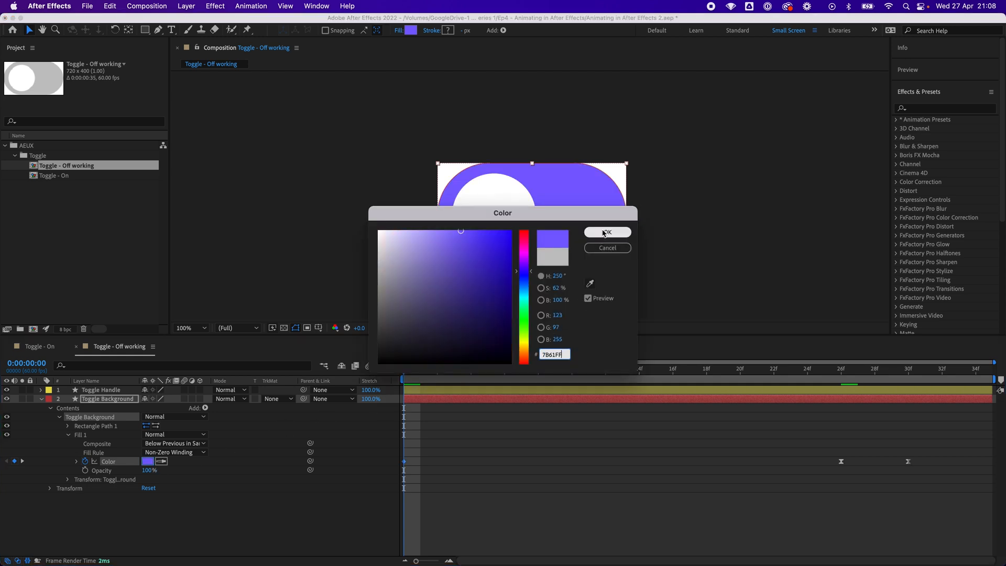
click(606, 232)
Copy the grey hex value C4C4C4 from the Toggle Background's first fill colour keyframe in the Toggle - On composition.
mouse_move(896, 375)
mouse_down()
mouse_move(918, 375)
mouse_move(909, 376)
mouse_up()
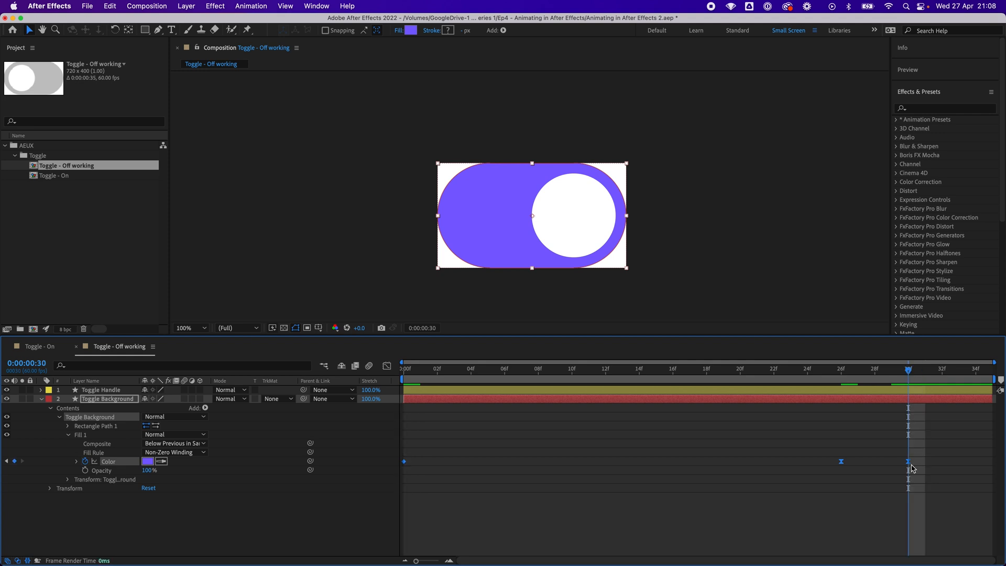
click(52, 348)
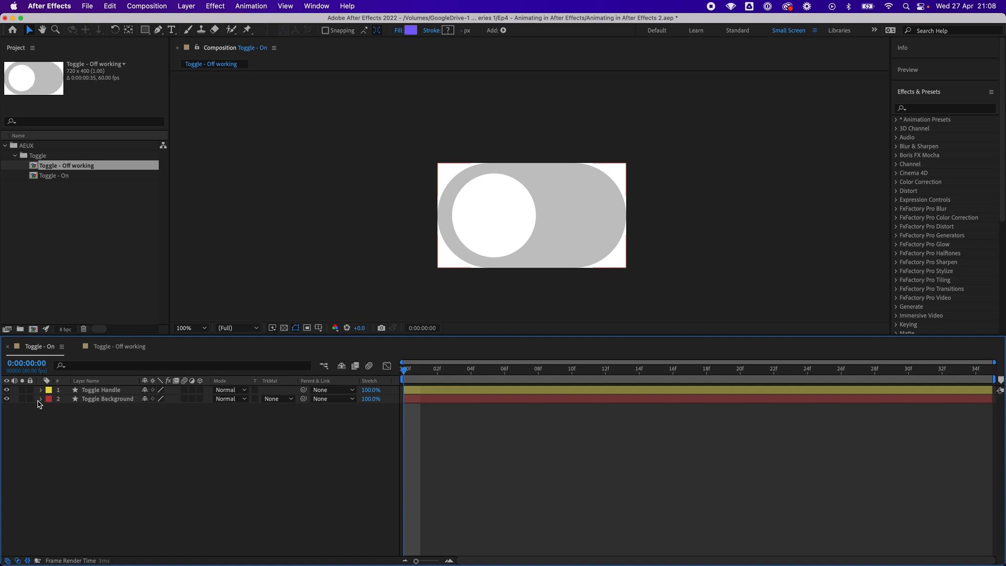
click(41, 400)
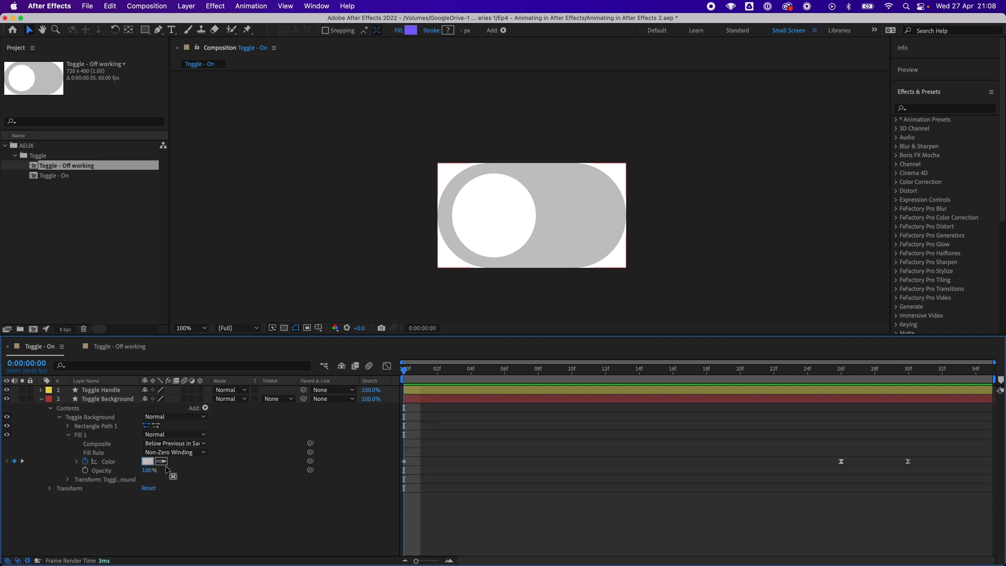
click(147, 461)
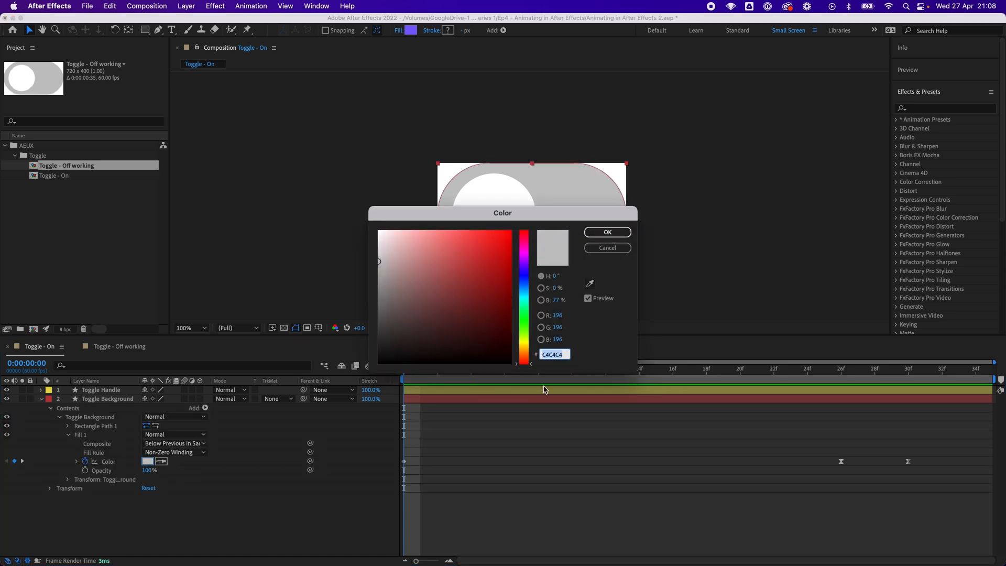
click(595, 233)
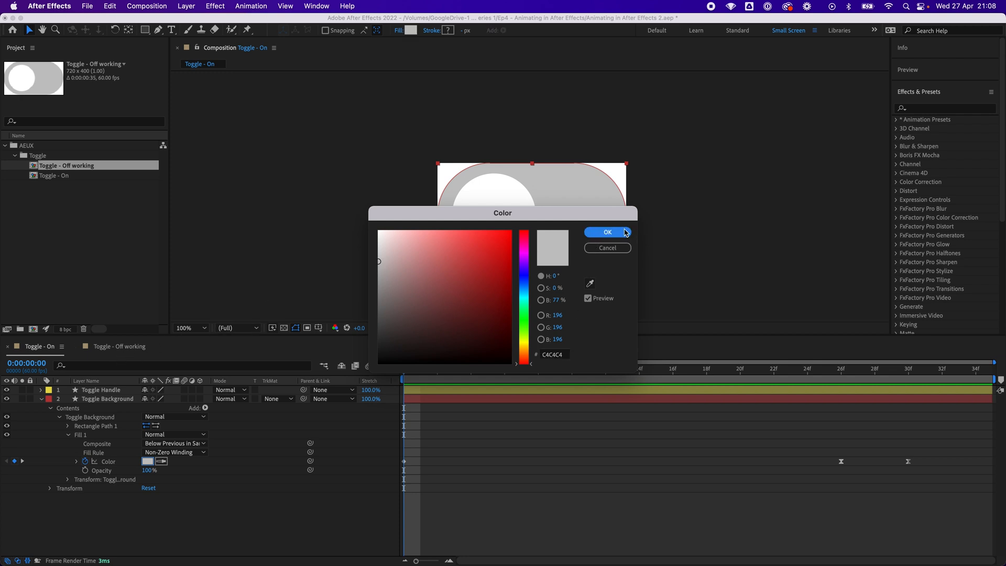
click(608, 247)
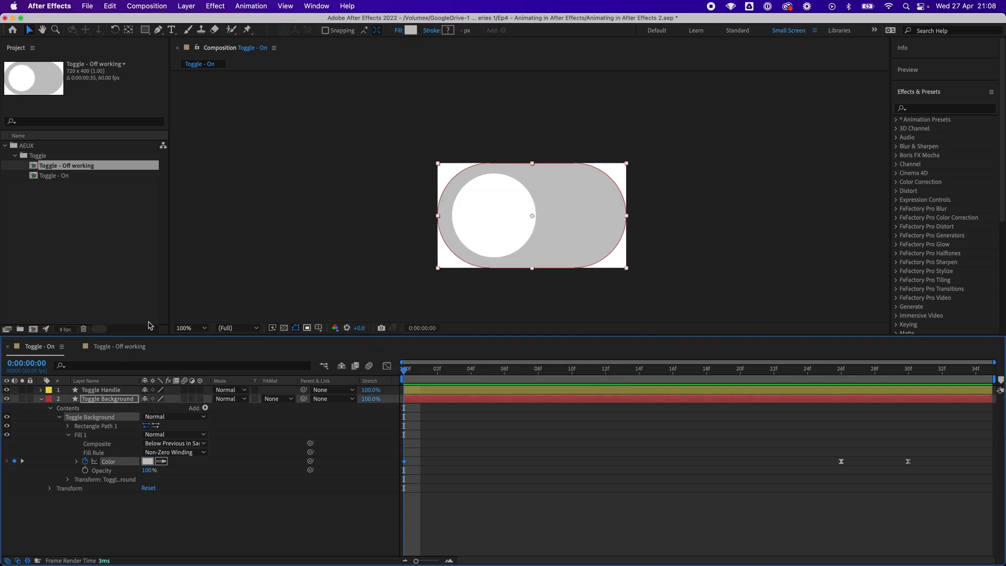
In Toggle - Off working, set the Toggle Background's fill colour keyframe at frame 30 to the copied grey C4C4C4.
click(130, 347)
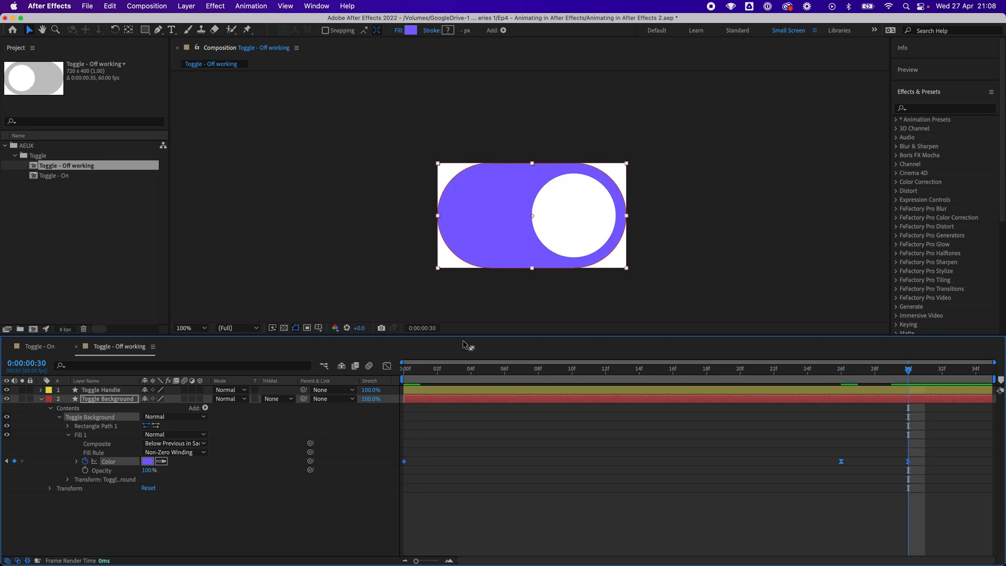
drag(442, 373, 908, 374)
click(919, 470)
click(908, 461)
click(147, 461)
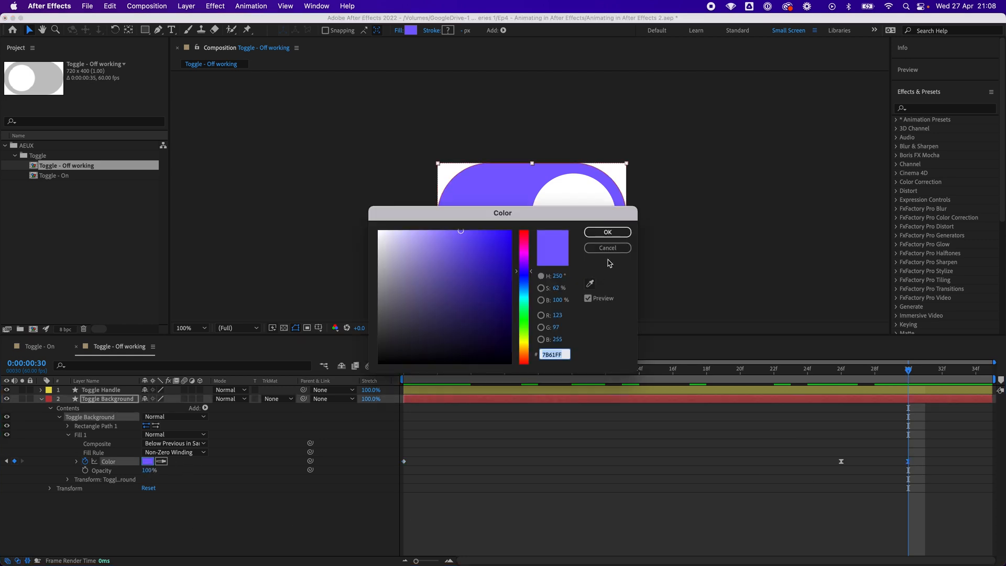
text(BDBDBD)
click(612, 235)
Preview the purple-to-grey background animation from the first frame and check its final frames.
drag(906, 373, 357, 368)
key(space)
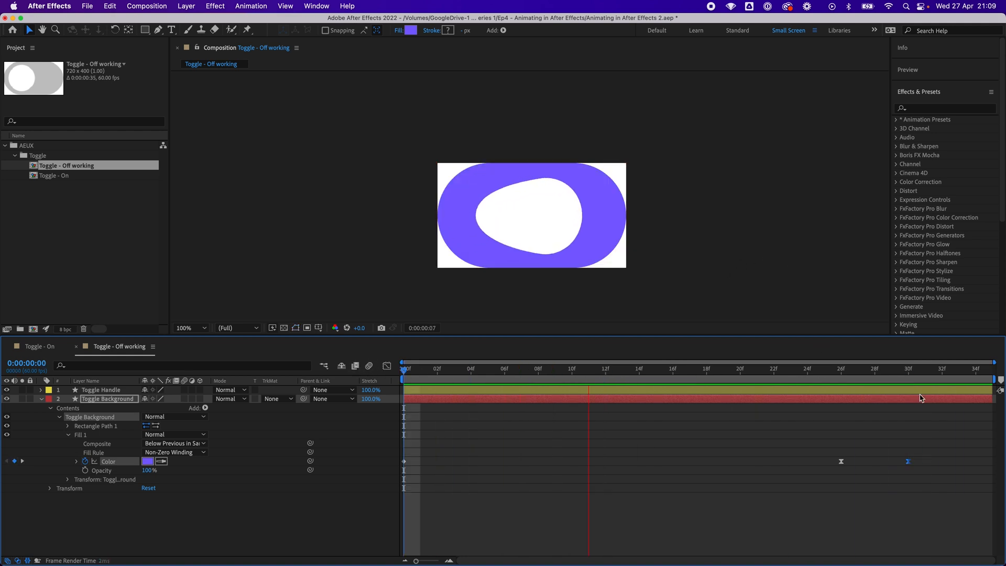
key(space)
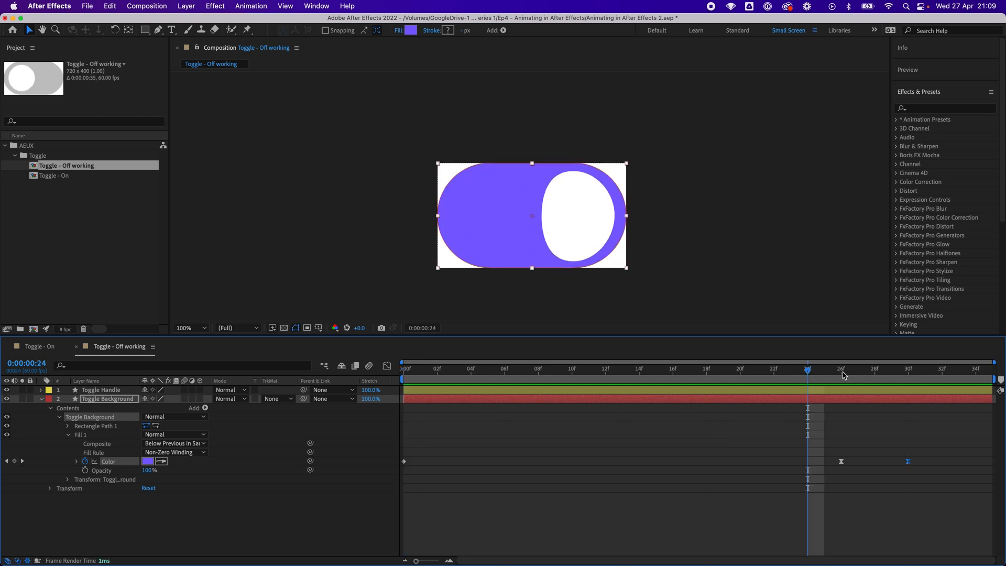
drag(844, 375, 975, 374)
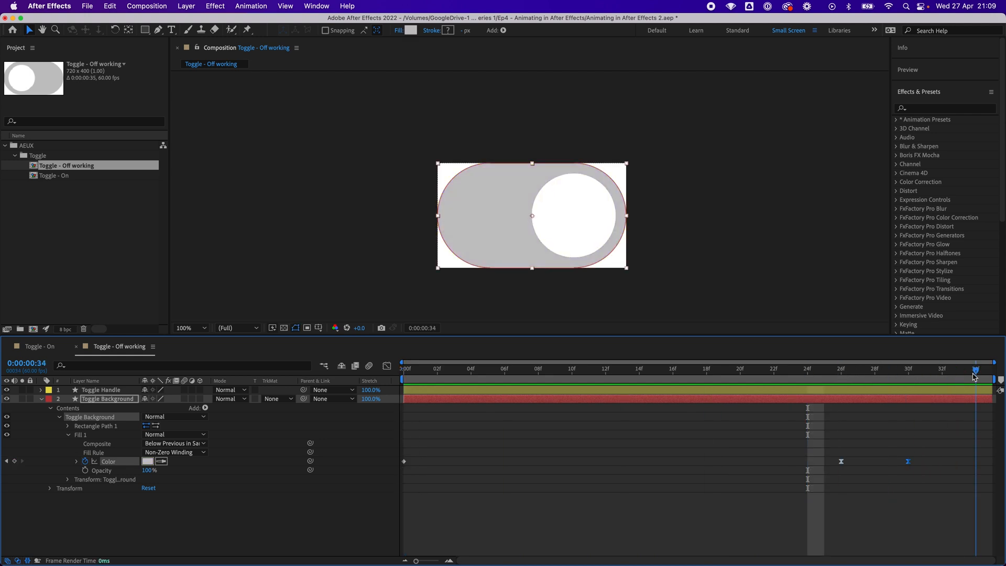
Create a new composition from the Toggle - Off working composition, leaving its nested layer's name as is.
click(42, 399)
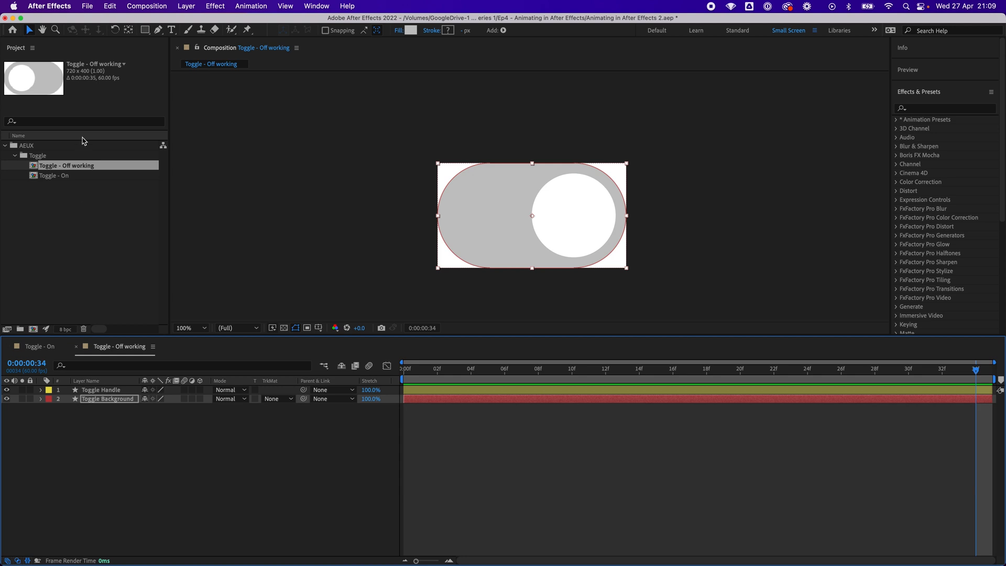
click(84, 232)
click(91, 165)
right_click(82, 166)
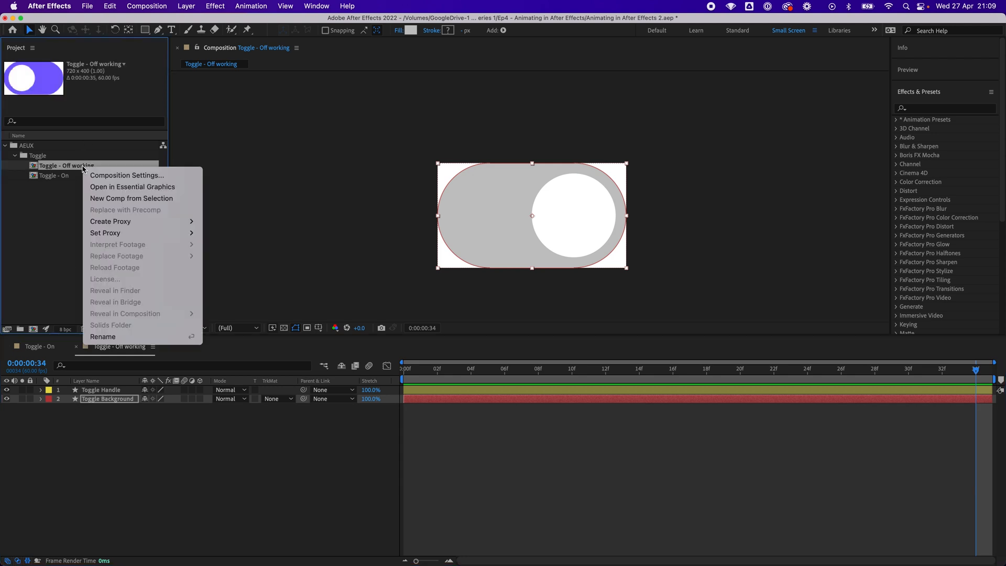
click(117, 198)
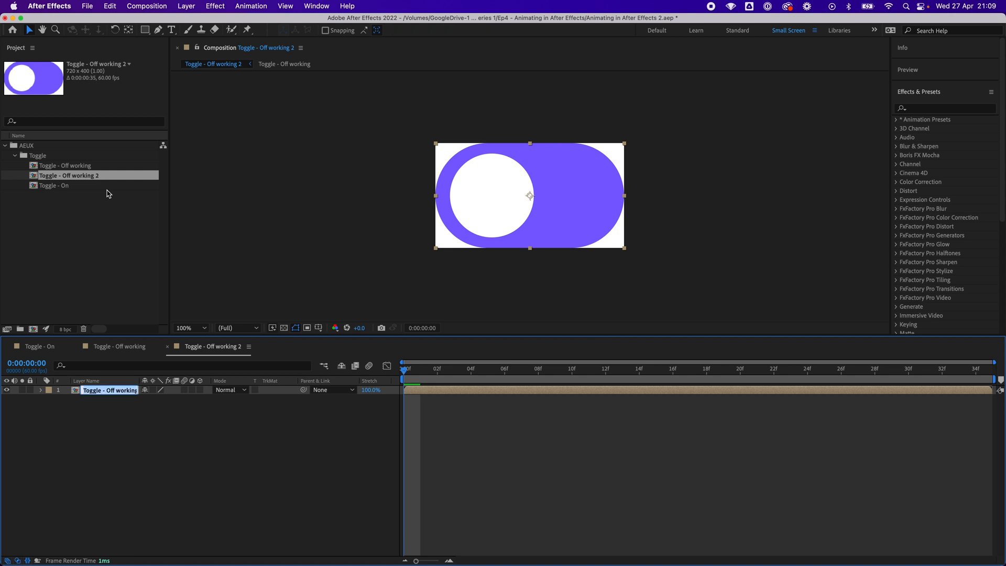
key(Return)
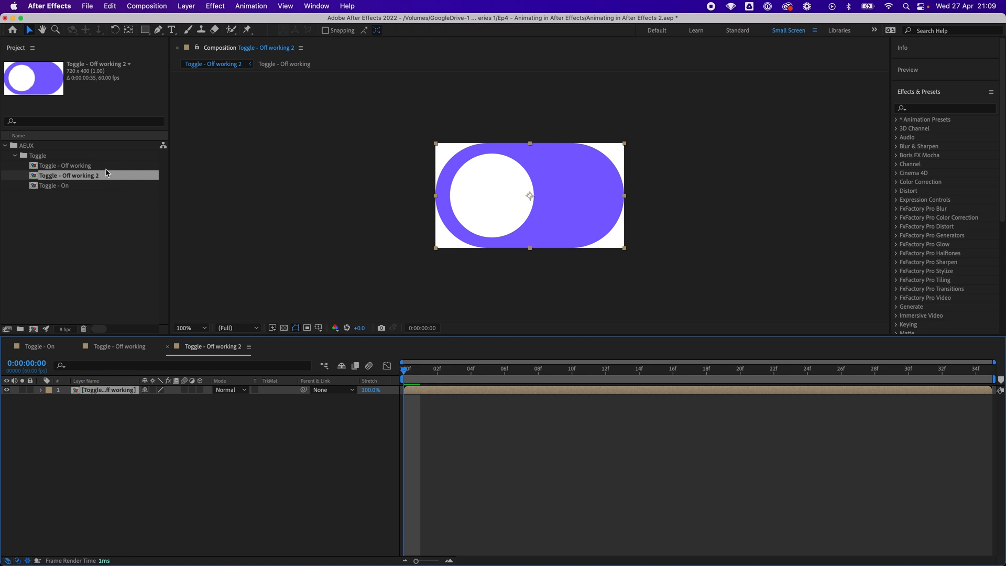
Rename the new Toggle - Off working 2 composition as "Toggle - Off".
click(104, 178)
key(Return)
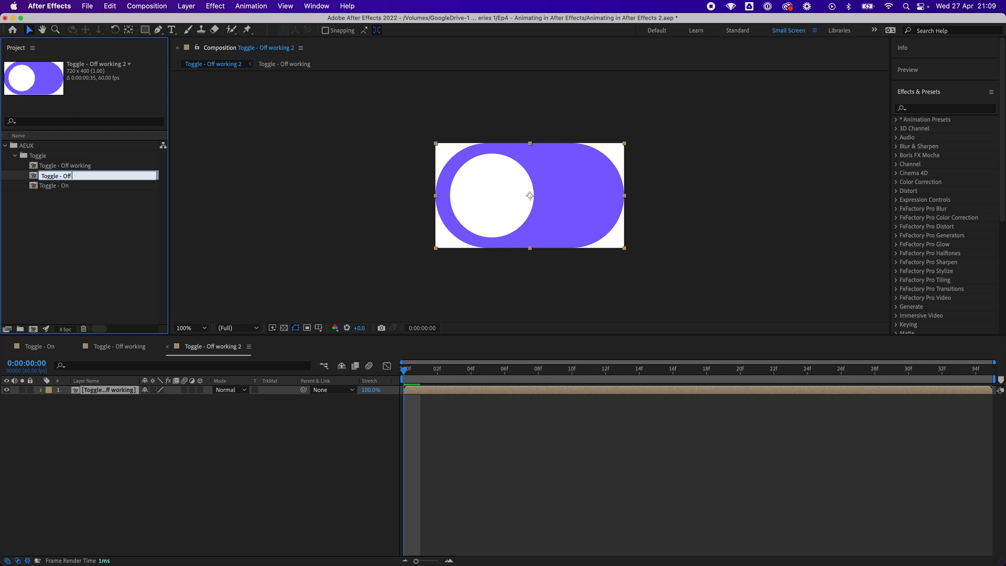
key(Return)
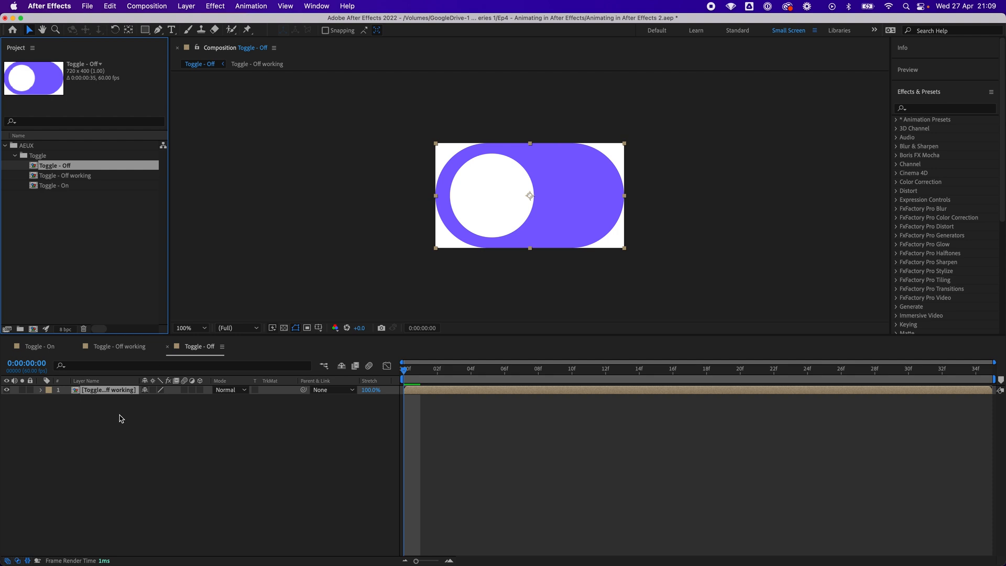
Set the rotation of the nested Toggle - Off working layer to 180° in the Toggle - Off composition.
click(120, 416)
click(105, 392)
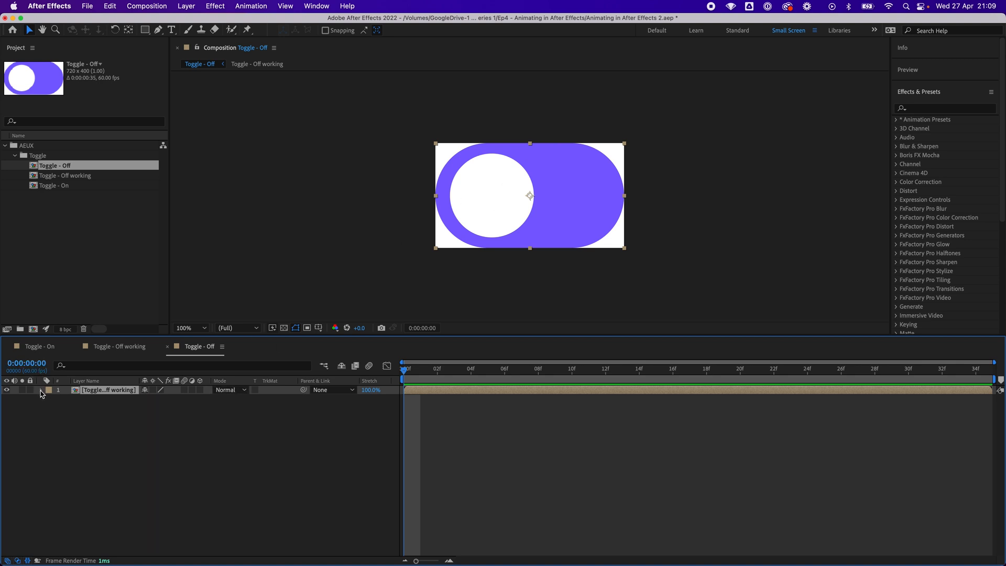
key(r)
click(41, 389)
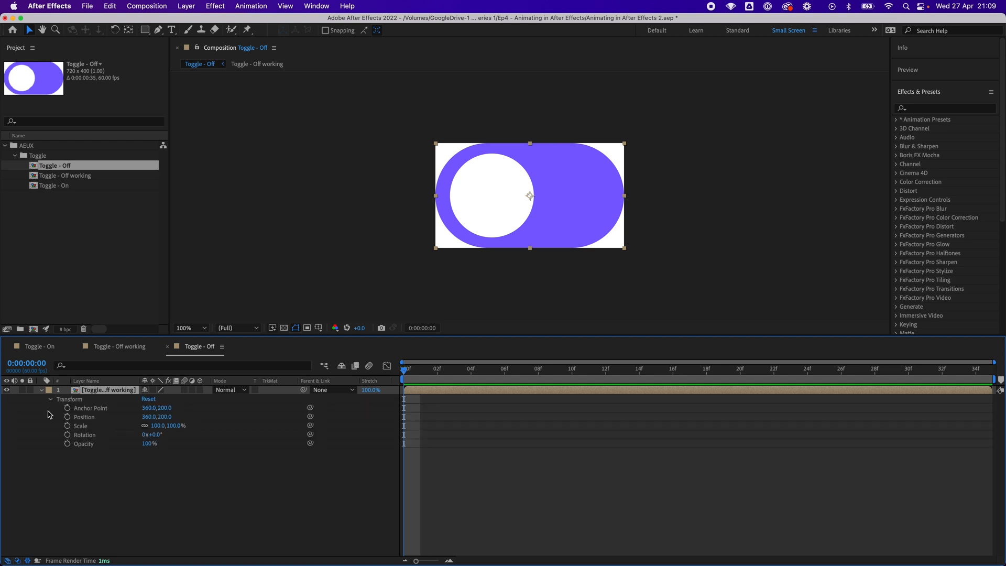
click(87, 435)
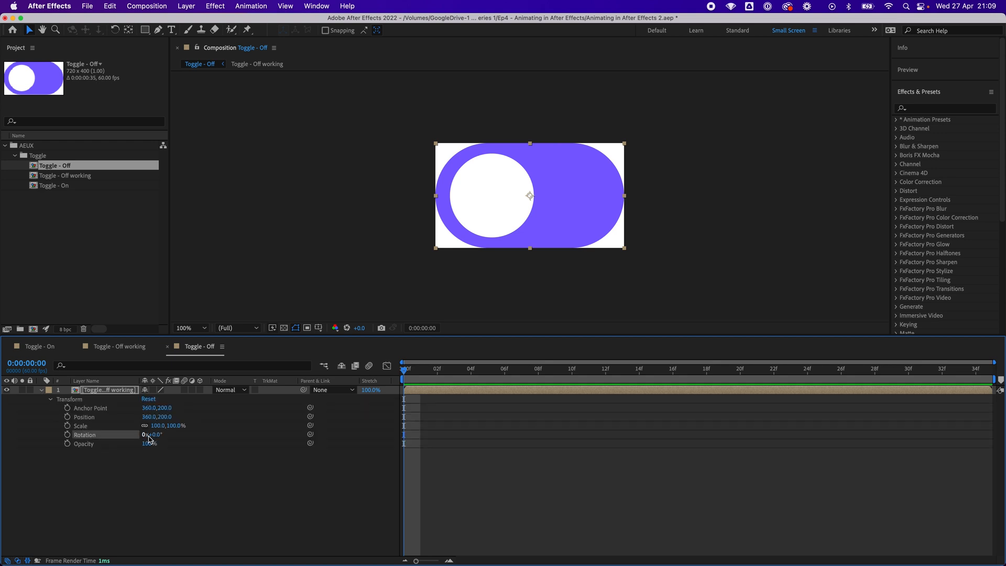
click(156, 434)
text(180)
key(Return)
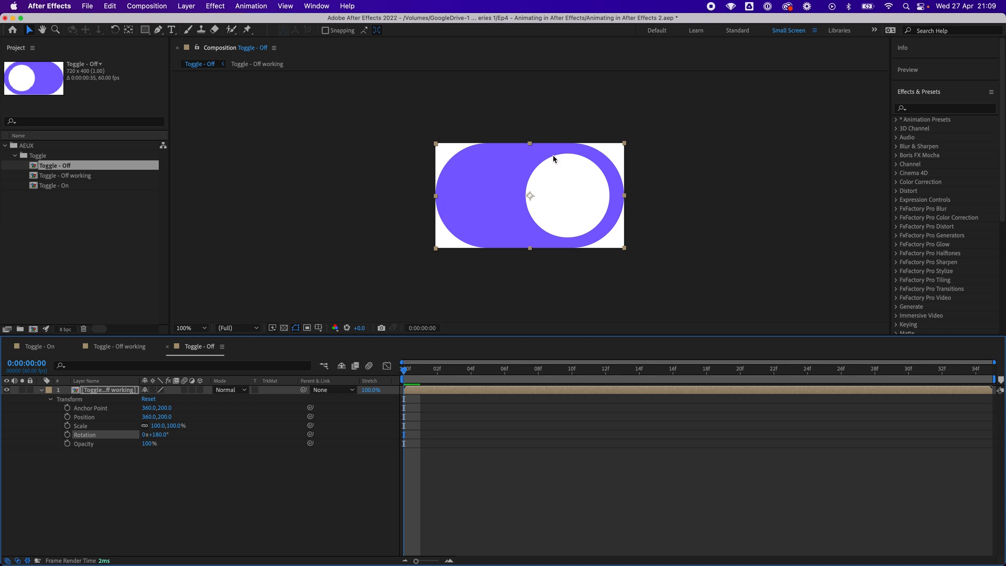
Play back the rotated toggle animation and return to the first frame.
drag(406, 371, 454, 371)
key(space)
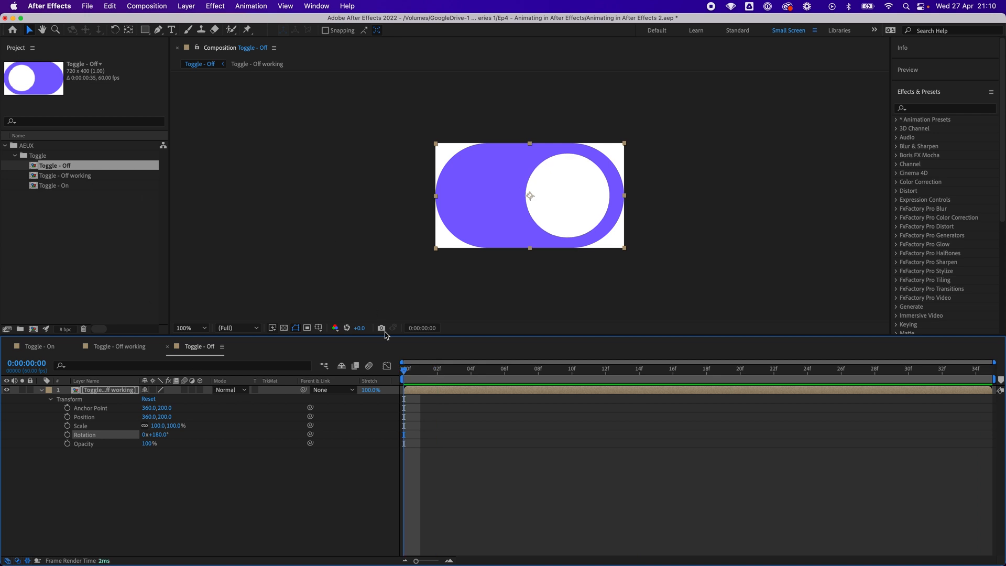
drag(638, 364, 391, 371)
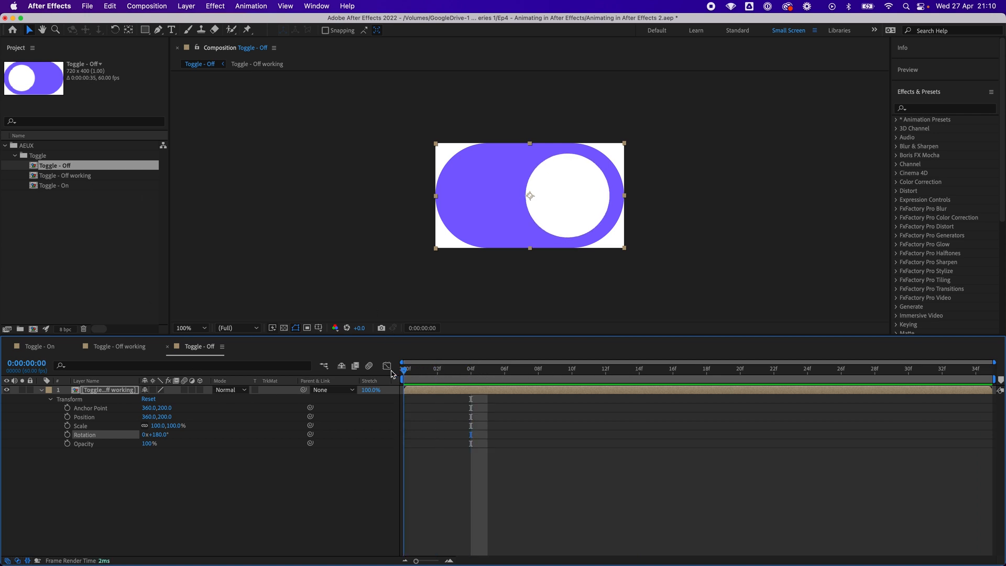
right_click(442, 394)
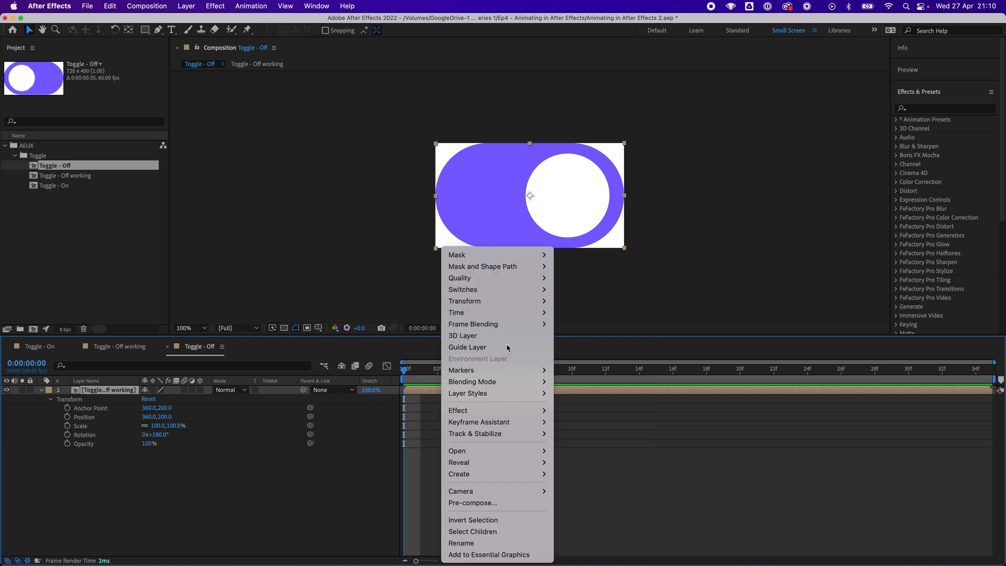
mouse_move(487, 313)
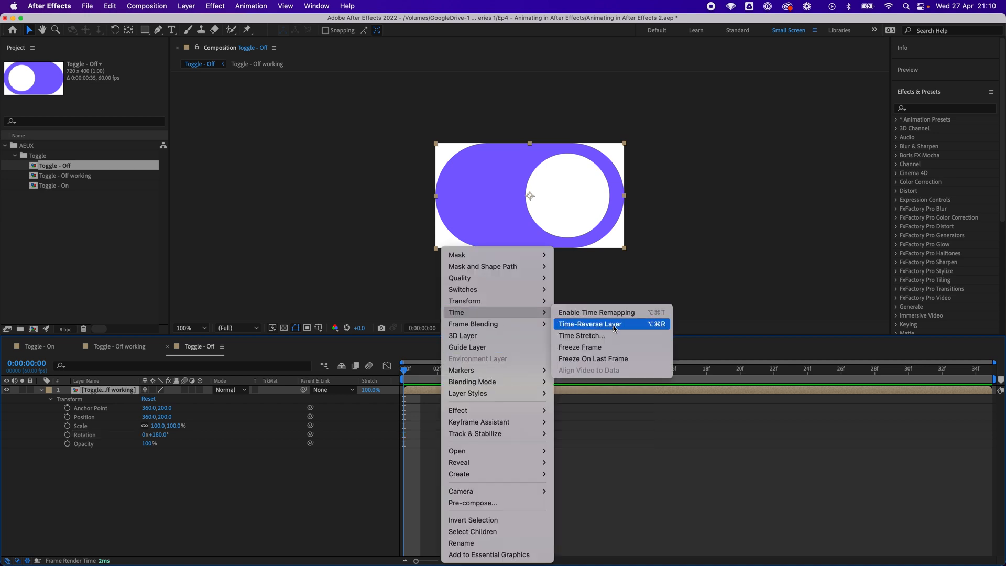
click(624, 414)
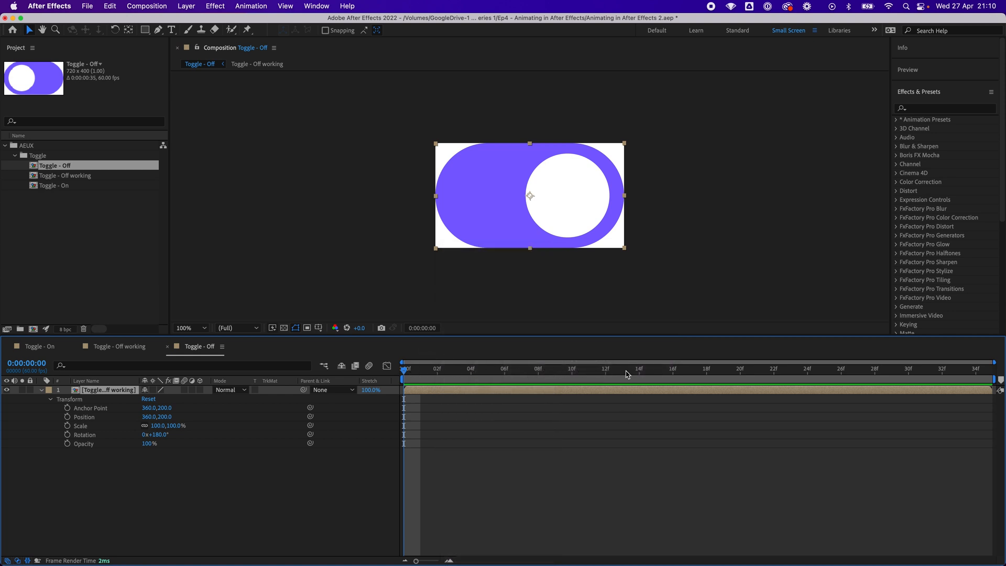
Scrub through the early frames of Toggle - Off to check the circle's movement and shape, returning to frame 0.
drag(626, 371, 536, 362)
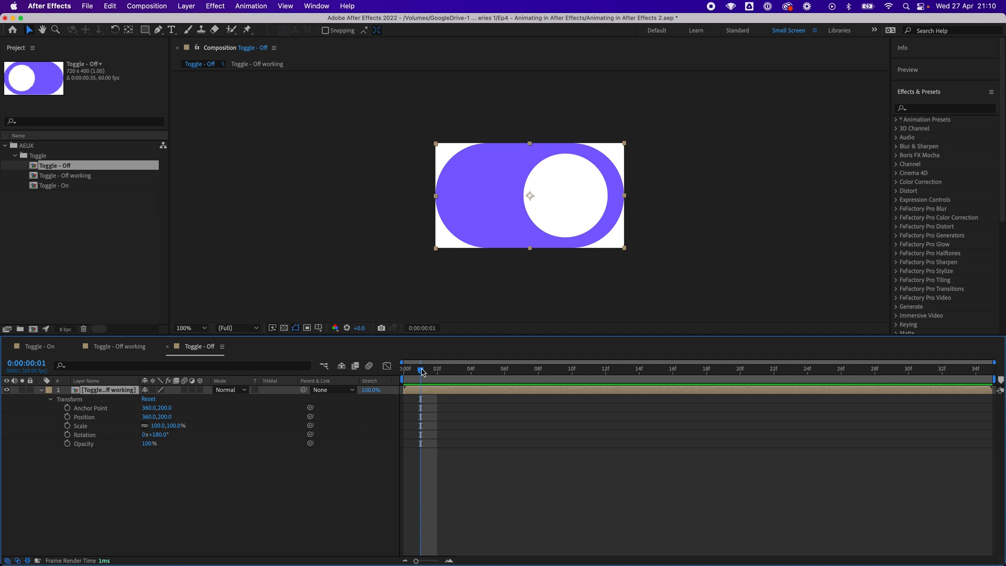
drag(422, 372, 606, 369)
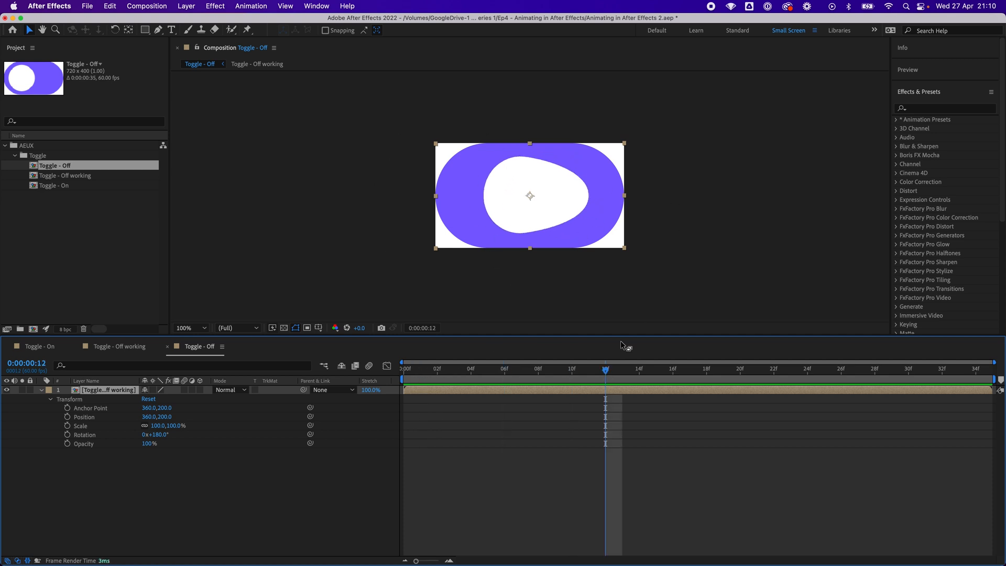
drag(607, 373, 390, 375)
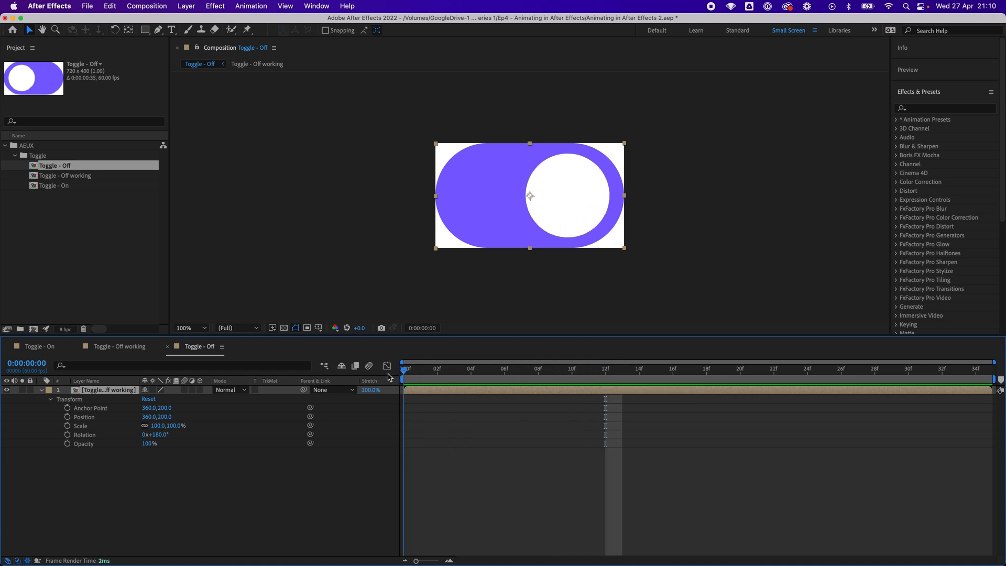
Create a project folder named "Final Comps" outside the AEUX folder.
click(73, 217)
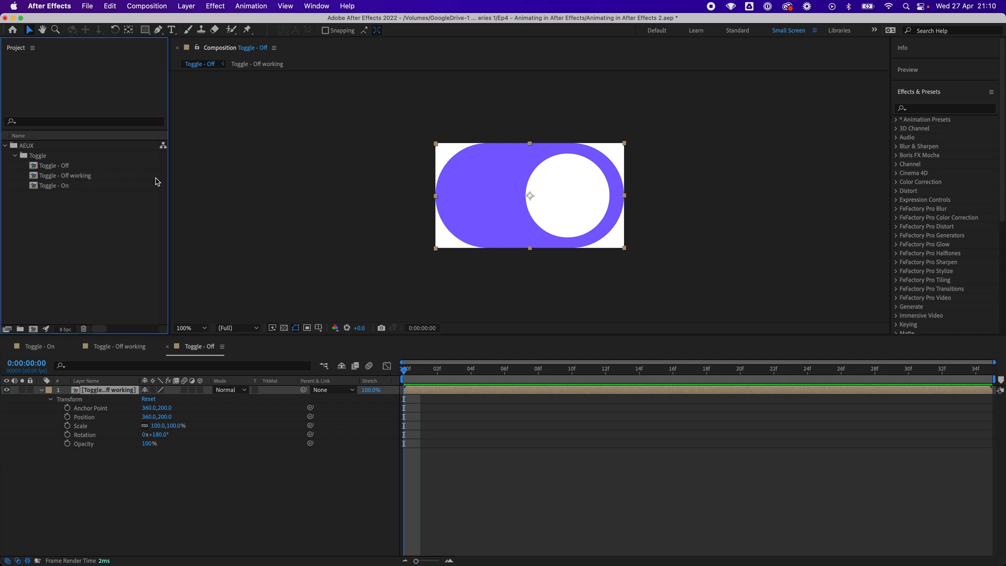
right_click(75, 201)
click(101, 220)
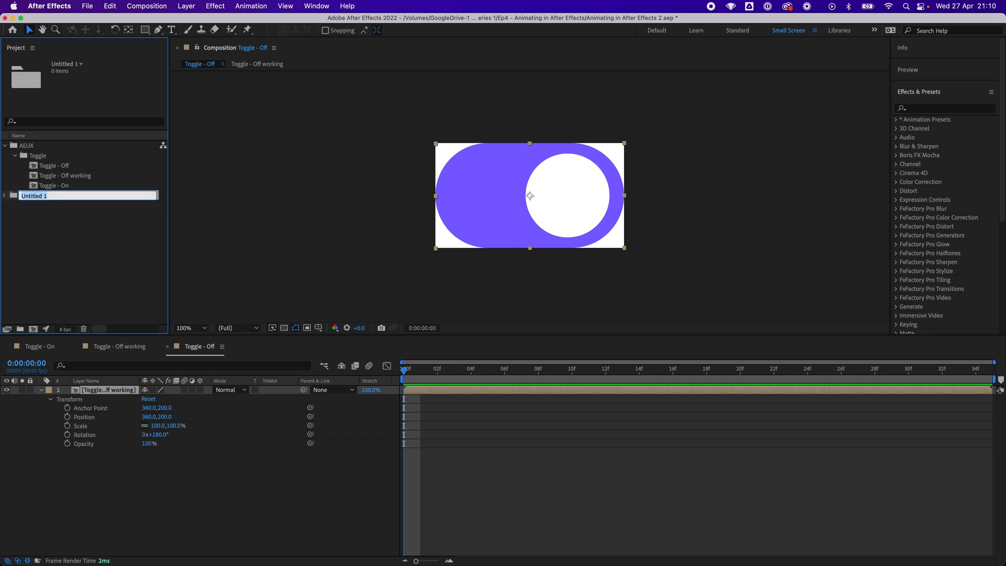
text(Final Comps)
key(Return)
click(61, 245)
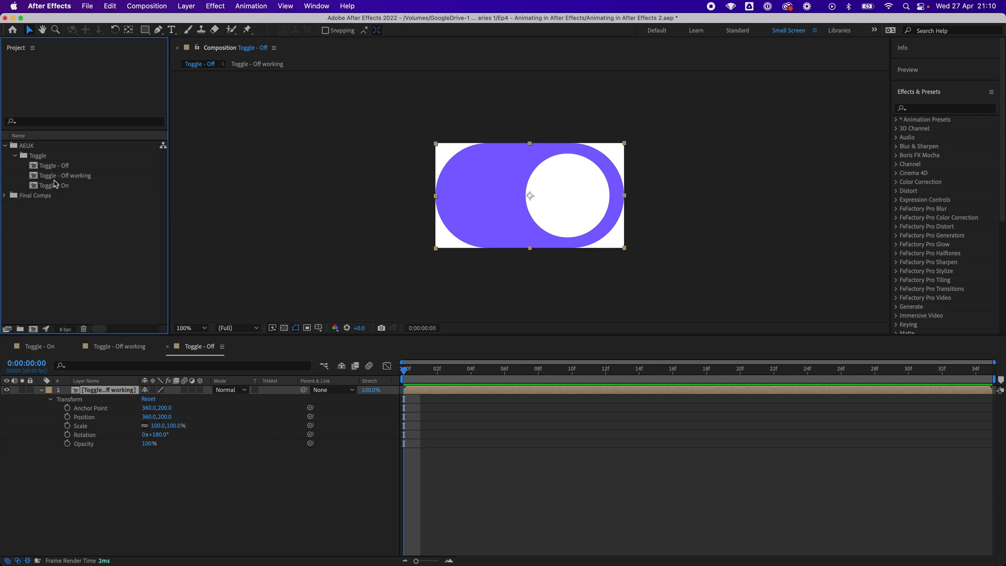
Move the Toggle - On and Toggle - Off compositions into the Final Comps folder, then collapse the Toggle folder and expand Final Comps.
click(55, 186)
shift+click(64, 166)
mouse_move(63, 167)
mouse_down()
mouse_move(38, 197)
mouse_move(79, 177)
mouse_up()
click(70, 176)
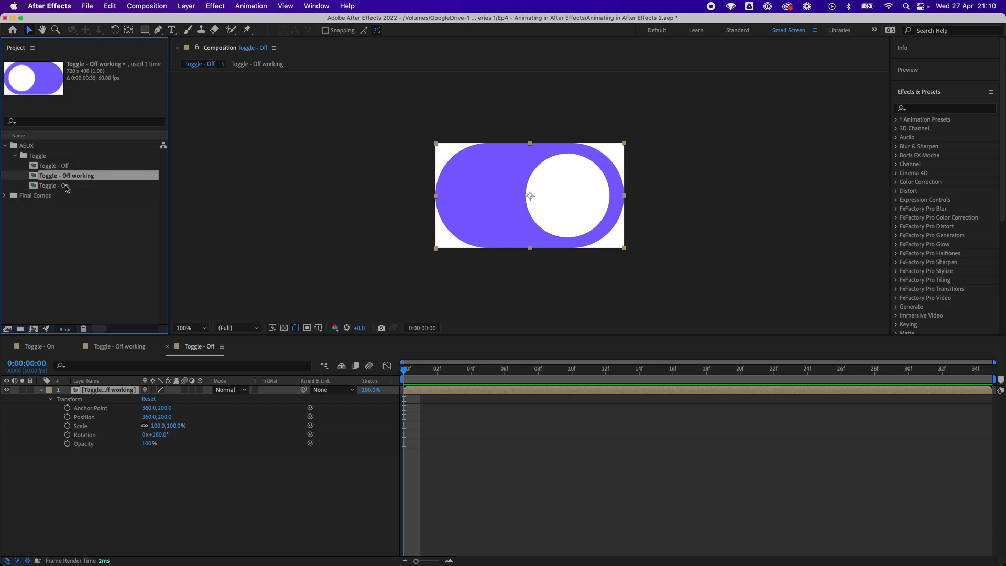
click(64, 188)
super+click(66, 166)
drag(63, 187, 33, 200)
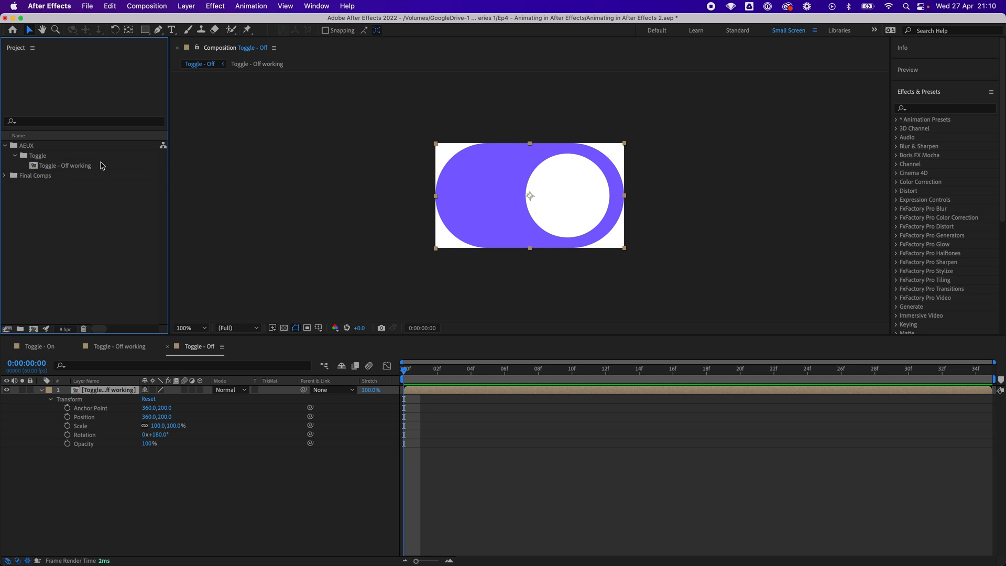
click(15, 156)
click(5, 166)
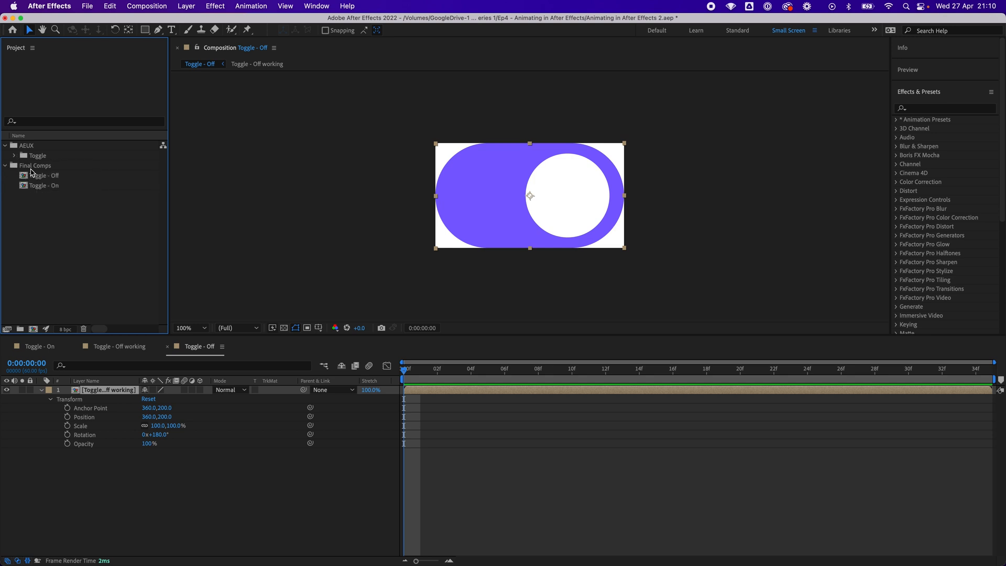